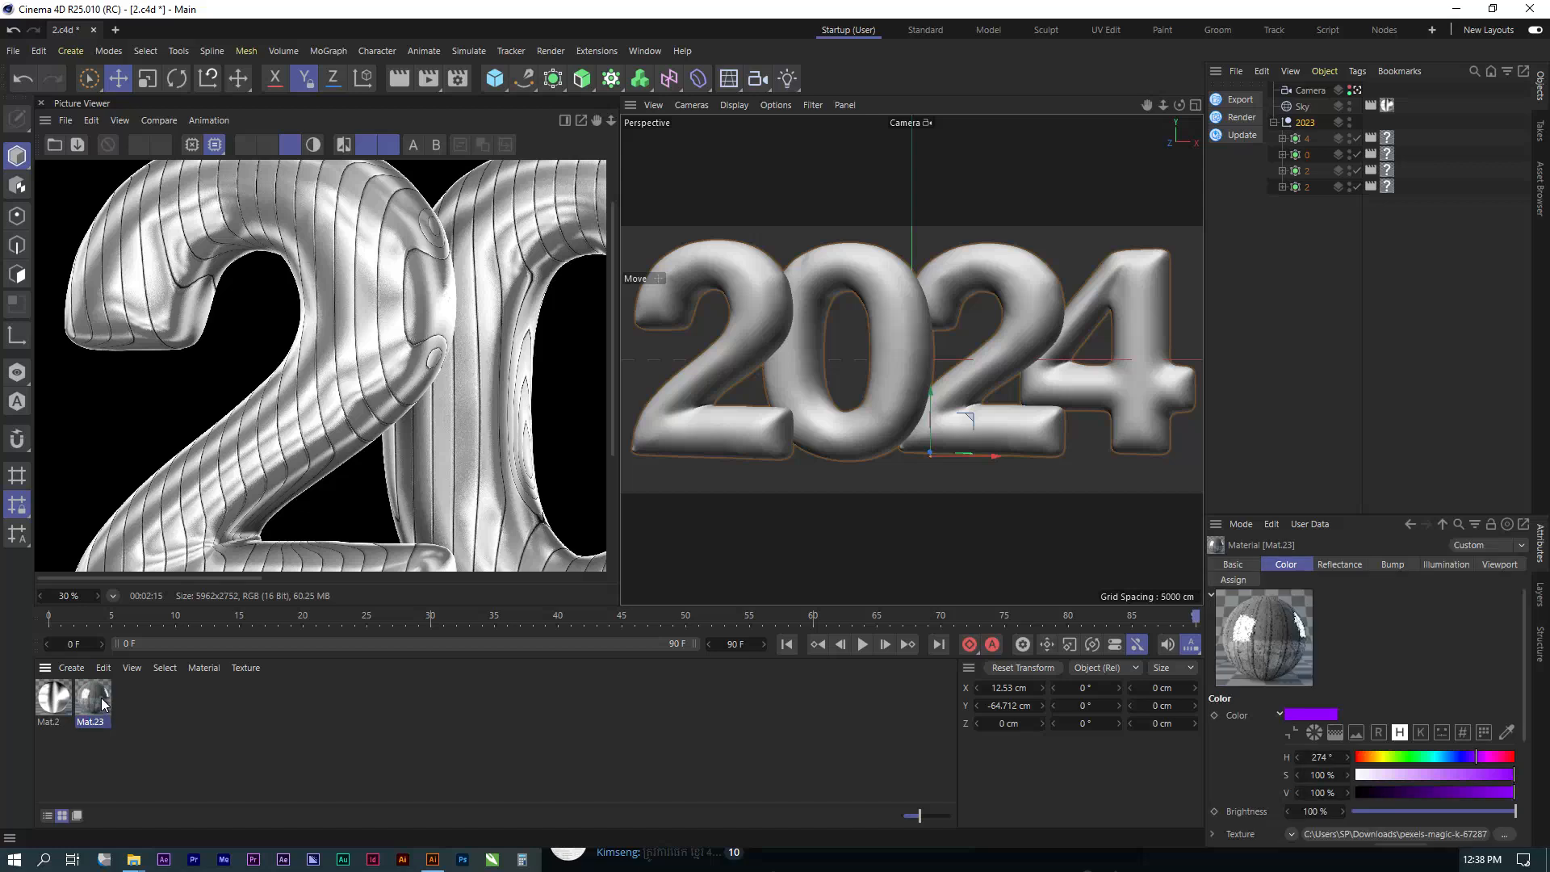
{"action": "left_click", "coordinate": [136, 428]}
{"action": "left_click", "coordinate": [307, 458]}
{"action": "left_click_drag", "start_coordinate": [372, 442], "coordinate": [482, 438]}
{"action": "left_click", "coordinate": [625, 249]}
Create a new default material and copy the Color channel's texture from Mat.23 into its Color channel.
{"action": "left_click", "coordinate": [71, 668]}
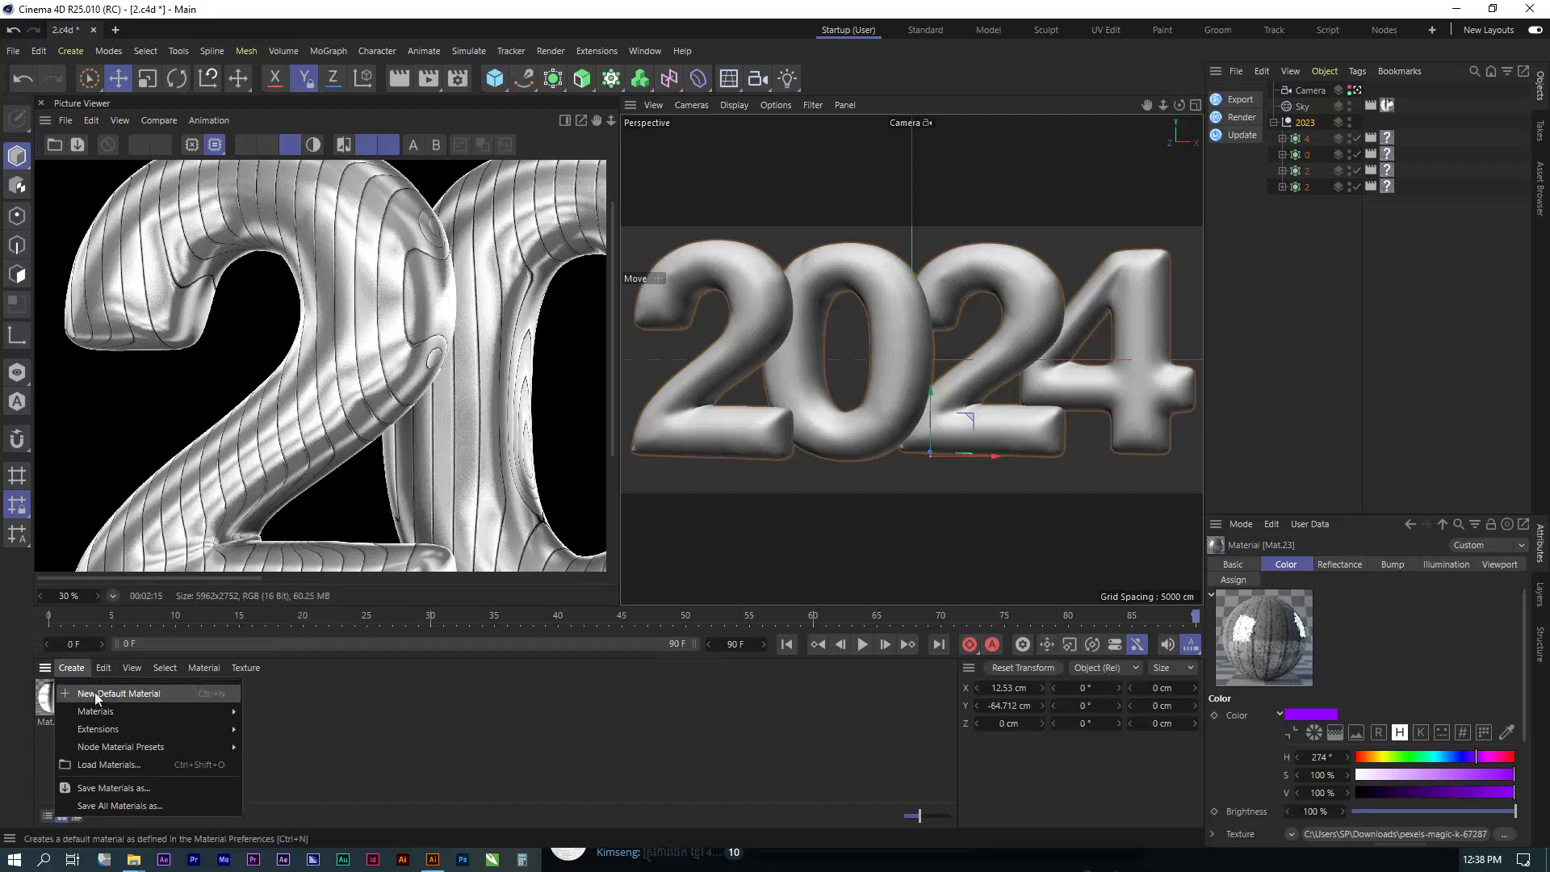
{"action": "left_click", "coordinate": [95, 693]}
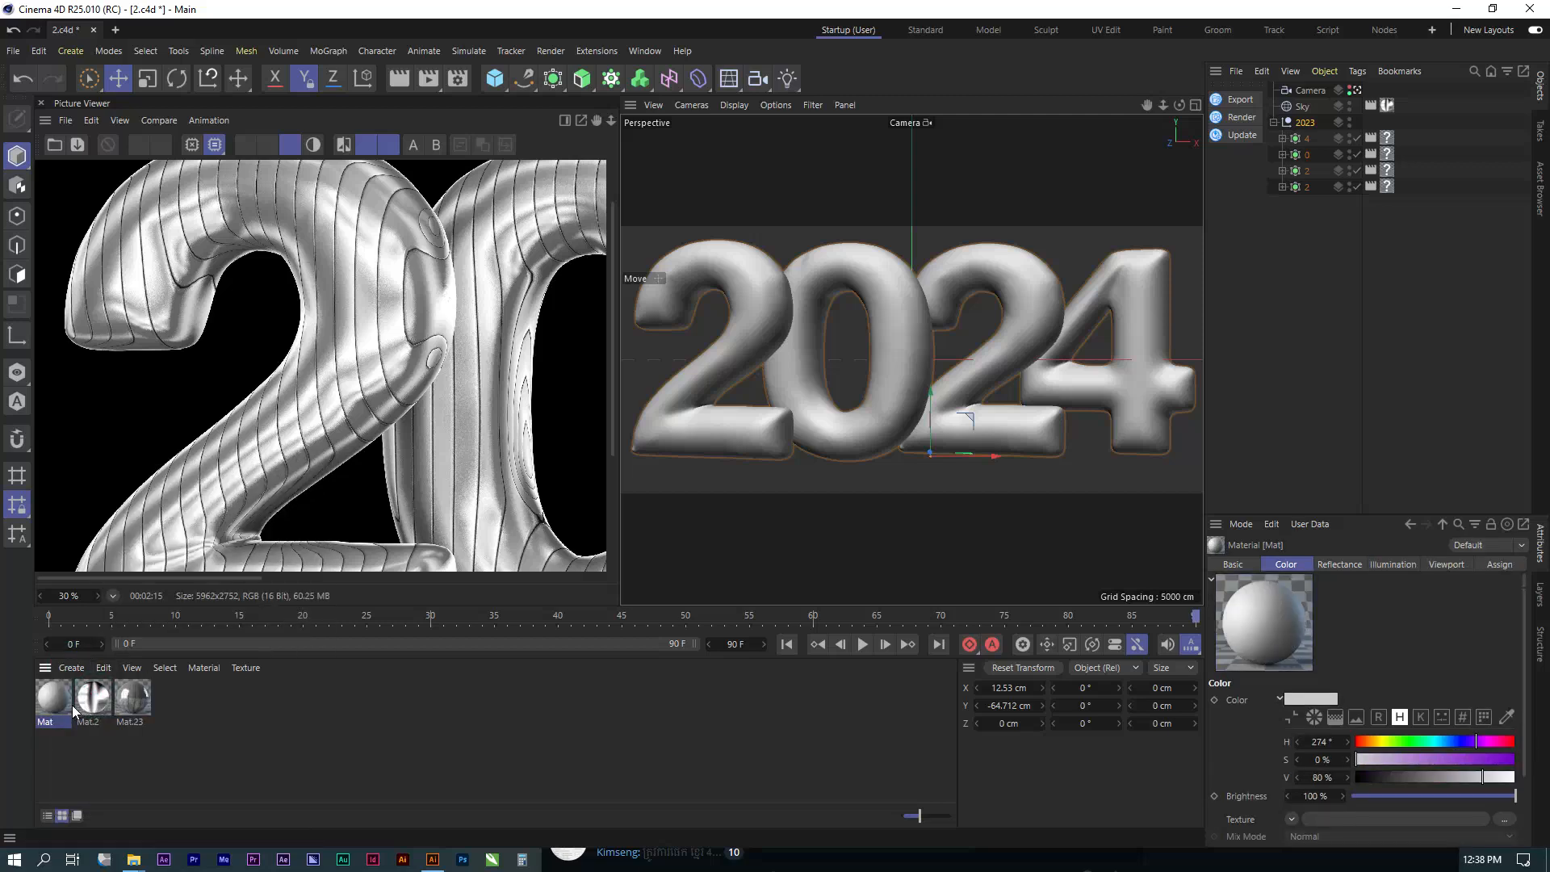
{"action": "double_click", "coordinate": [50, 699]}
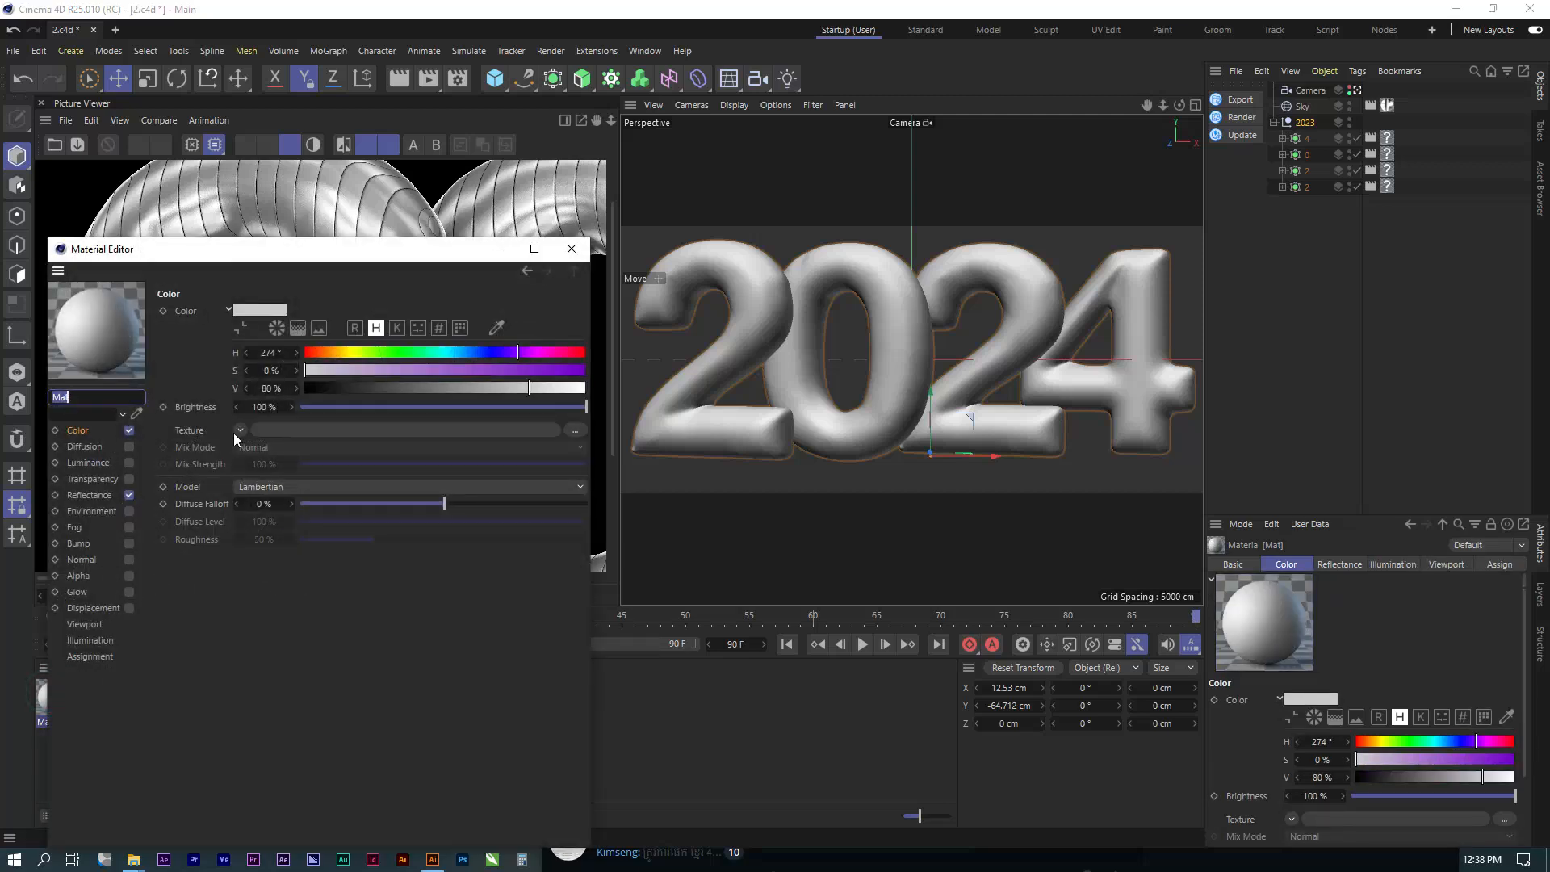
{"action": "left_click_drag", "start_coordinate": [336, 258], "coordinate": [652, 246]}
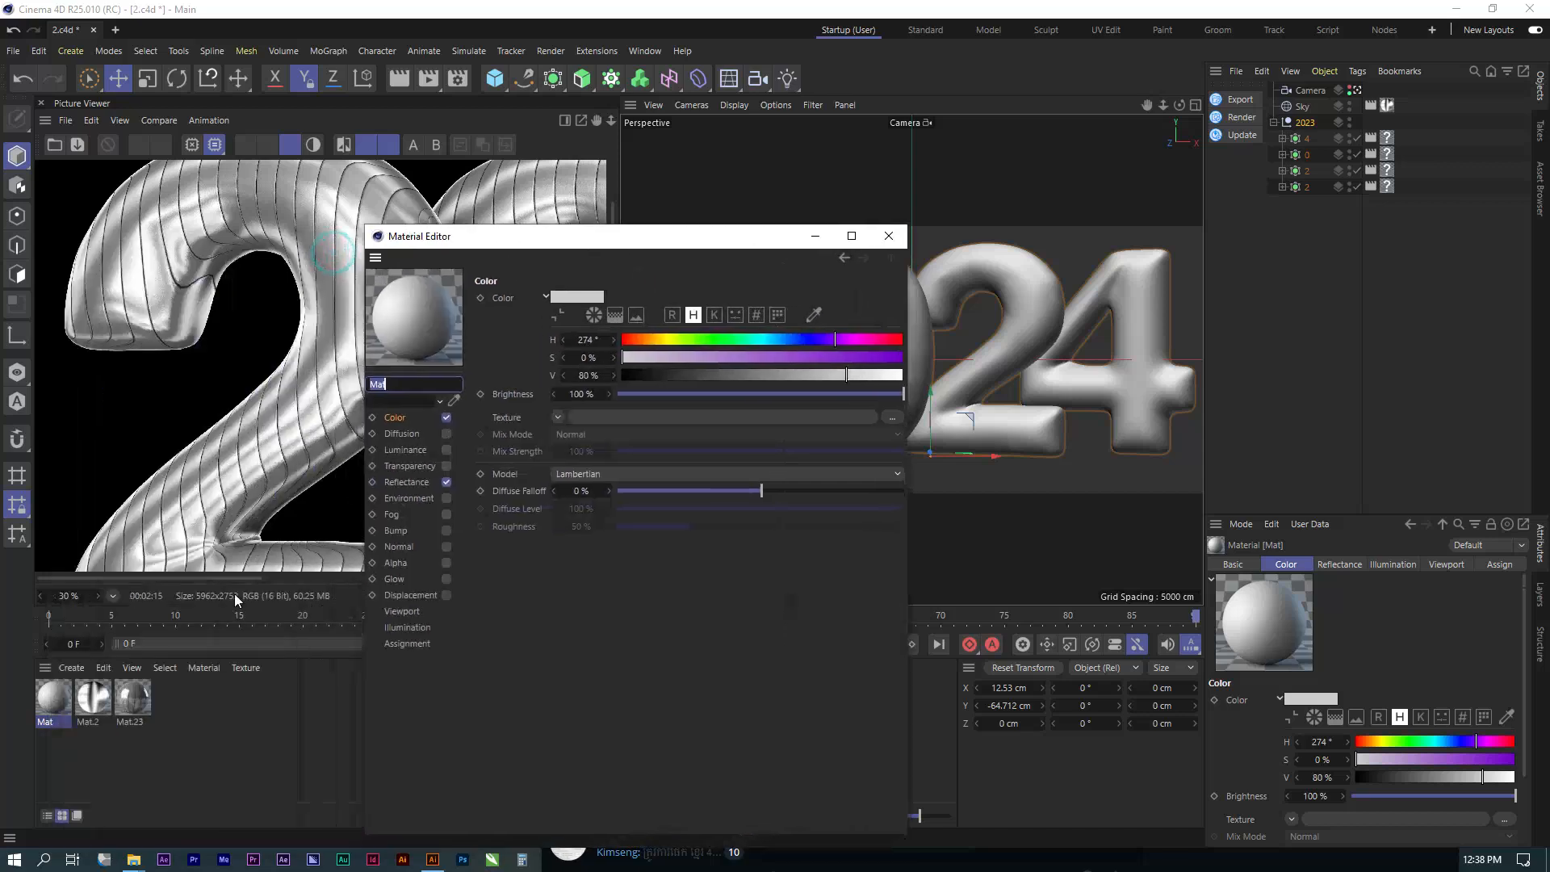
{"action": "left_click", "coordinate": [133, 701]}
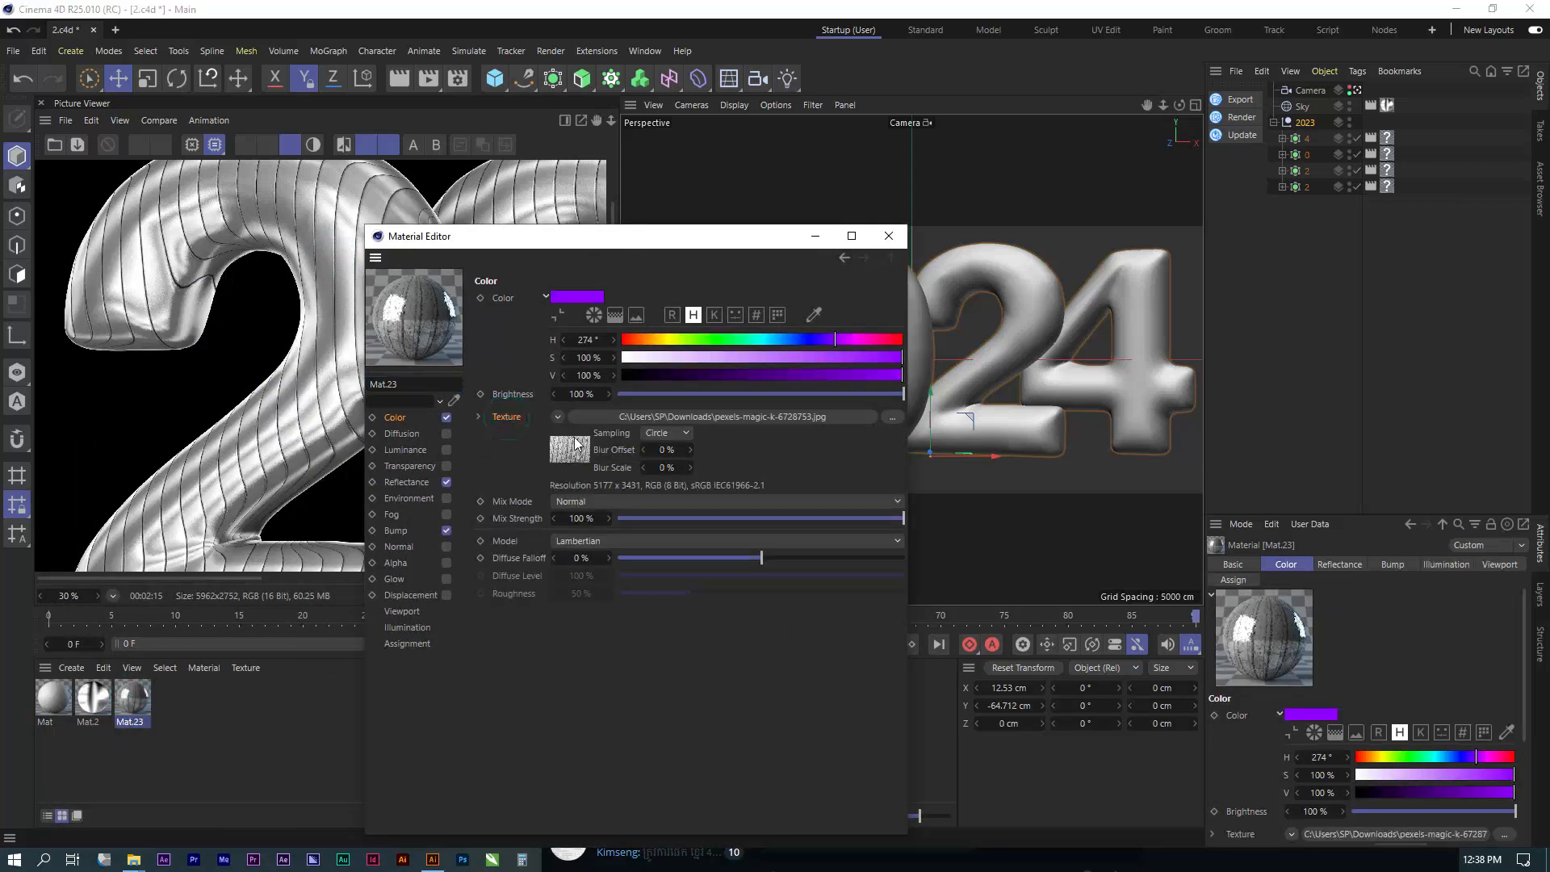
{"action": "right_click", "coordinate": [517, 415]}
{"action": "left_click", "coordinate": [47, 694]}
{"action": "right_click", "coordinate": [511, 418]}
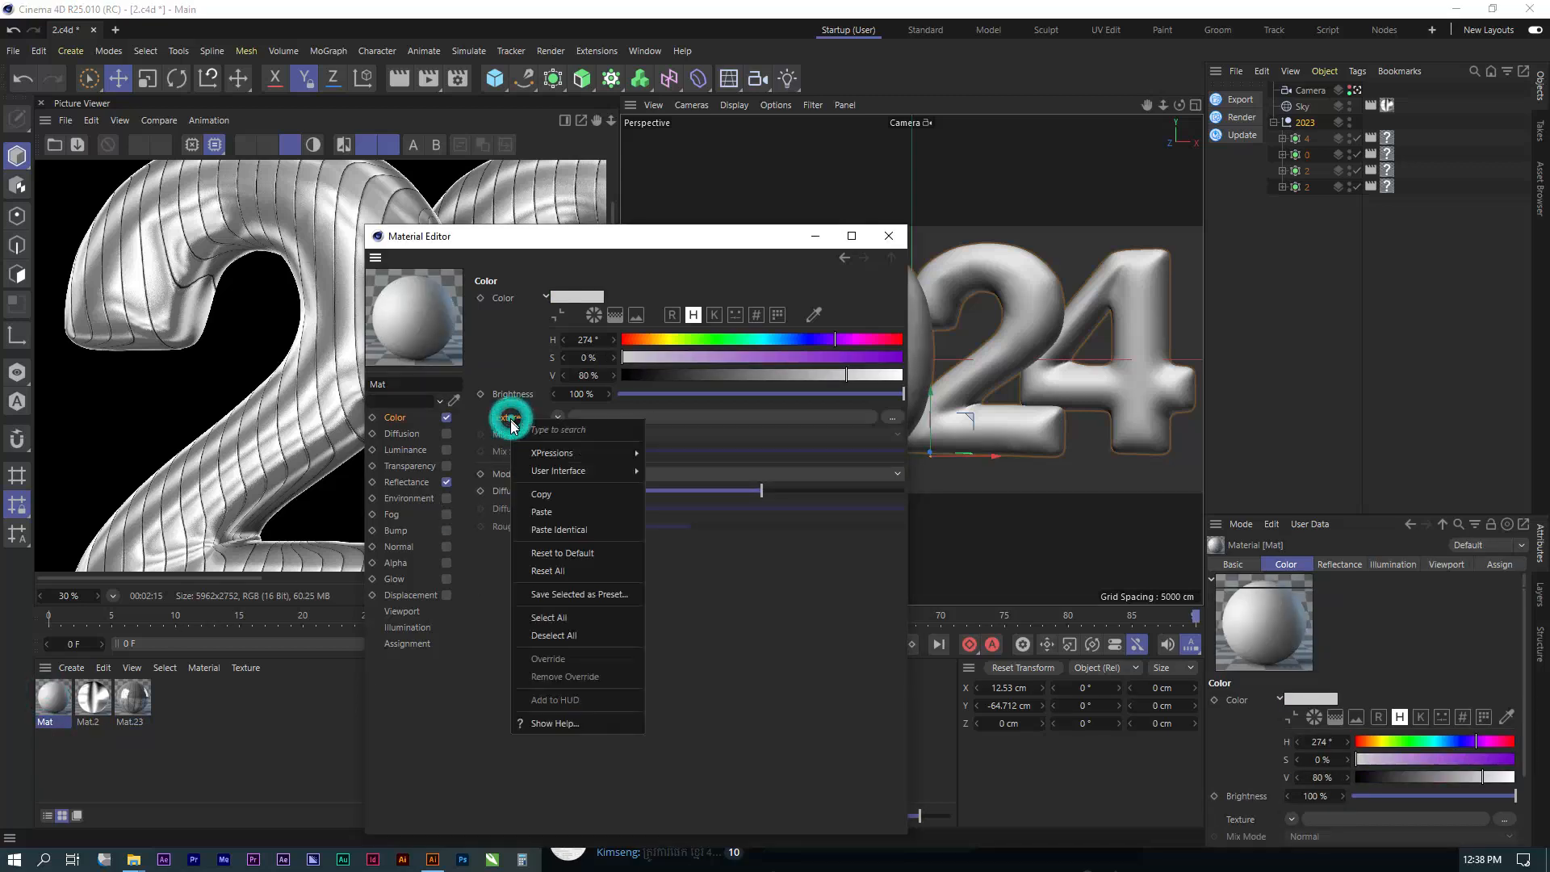
{"action": "left_click", "coordinate": [561, 512]}
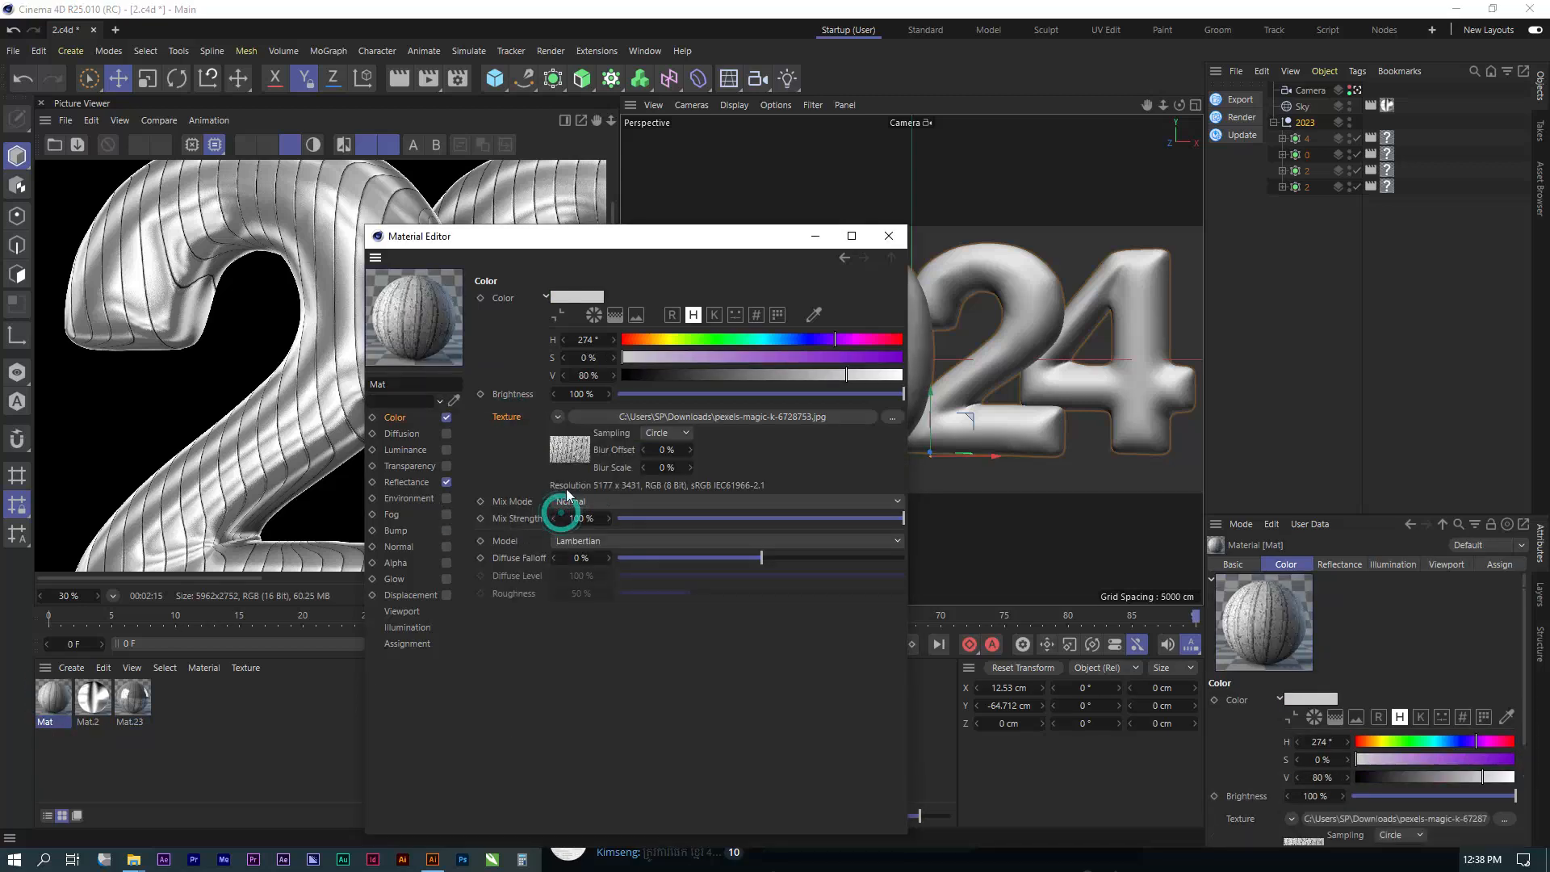
Replace the material's Default Specular with a Reflection (Legacy) reflectance layer and paste the copied texture into its layer color.
{"action": "left_click", "coordinate": [406, 483]}
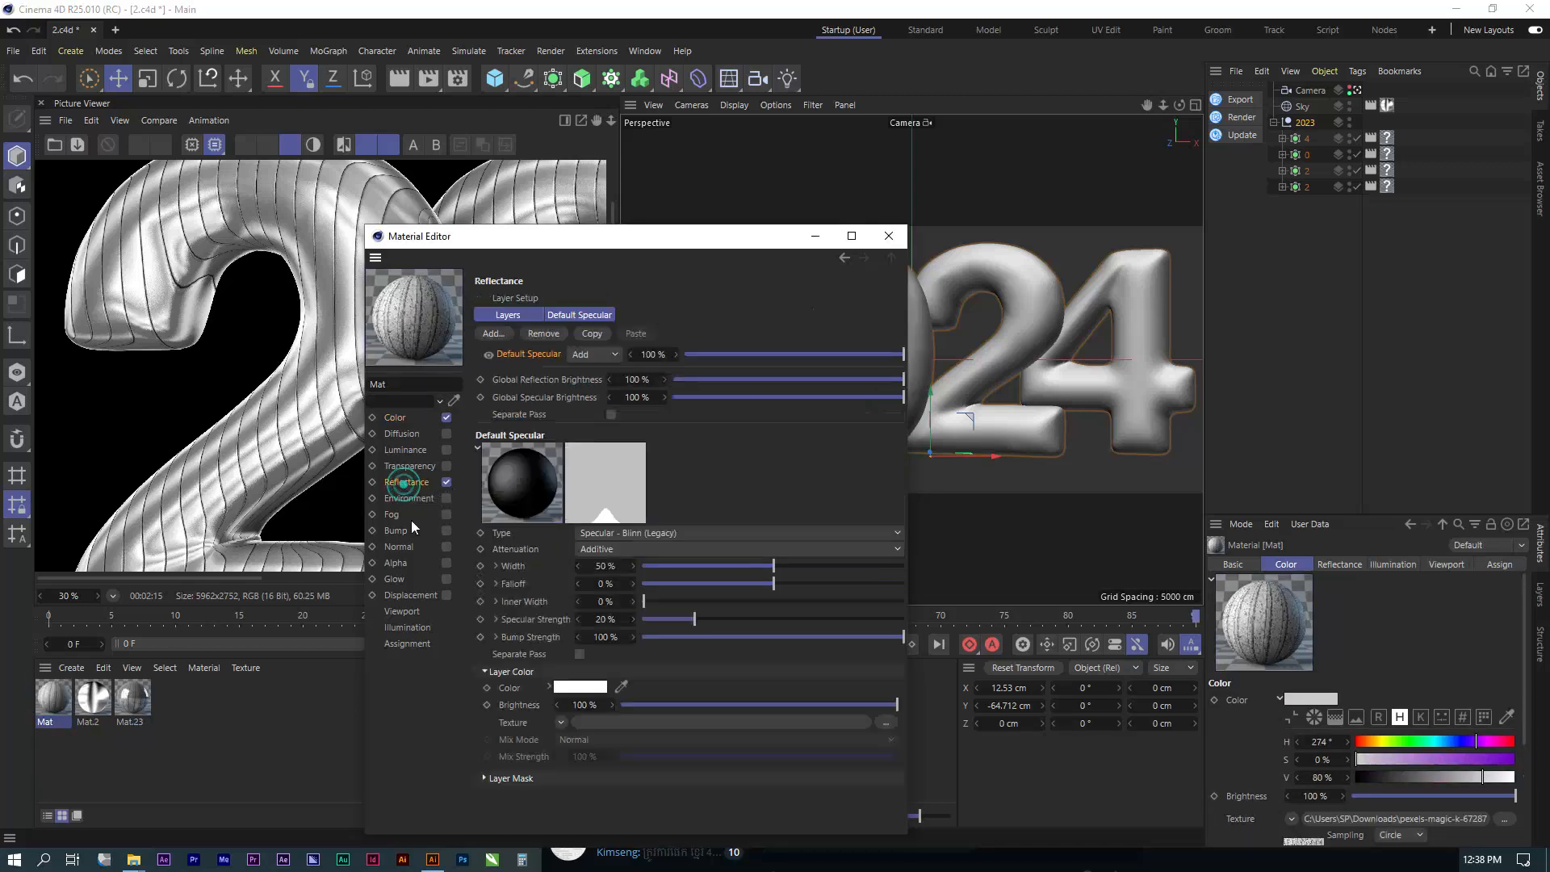
{"action": "left_click", "coordinate": [554, 338]}
{"action": "left_click", "coordinate": [494, 334]}
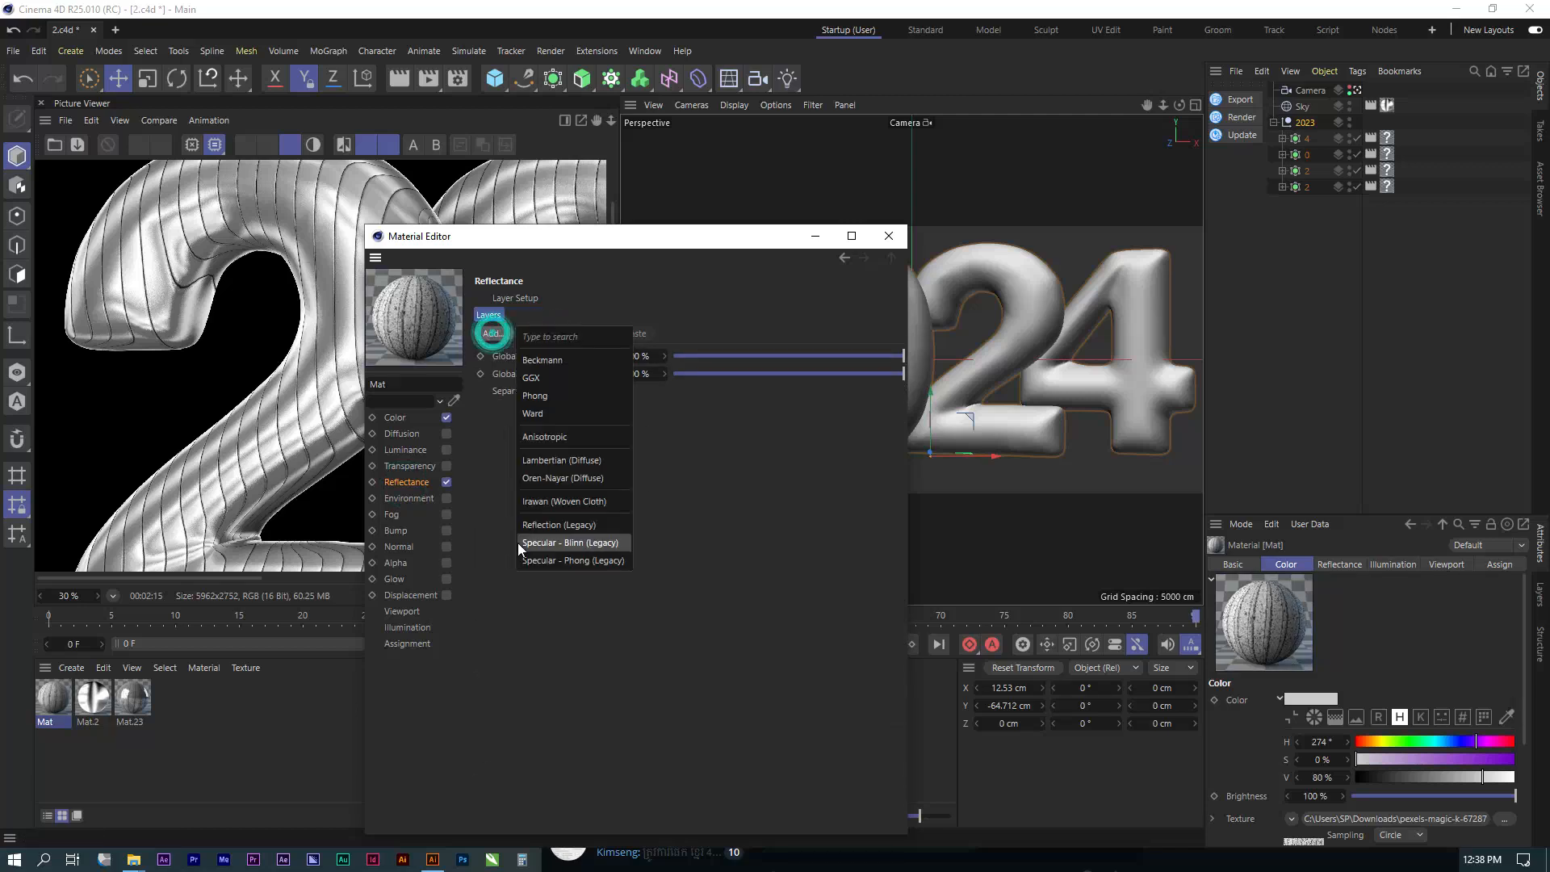
{"action": "left_click", "coordinate": [582, 526]}
{"action": "right_click", "coordinate": [516, 689]}
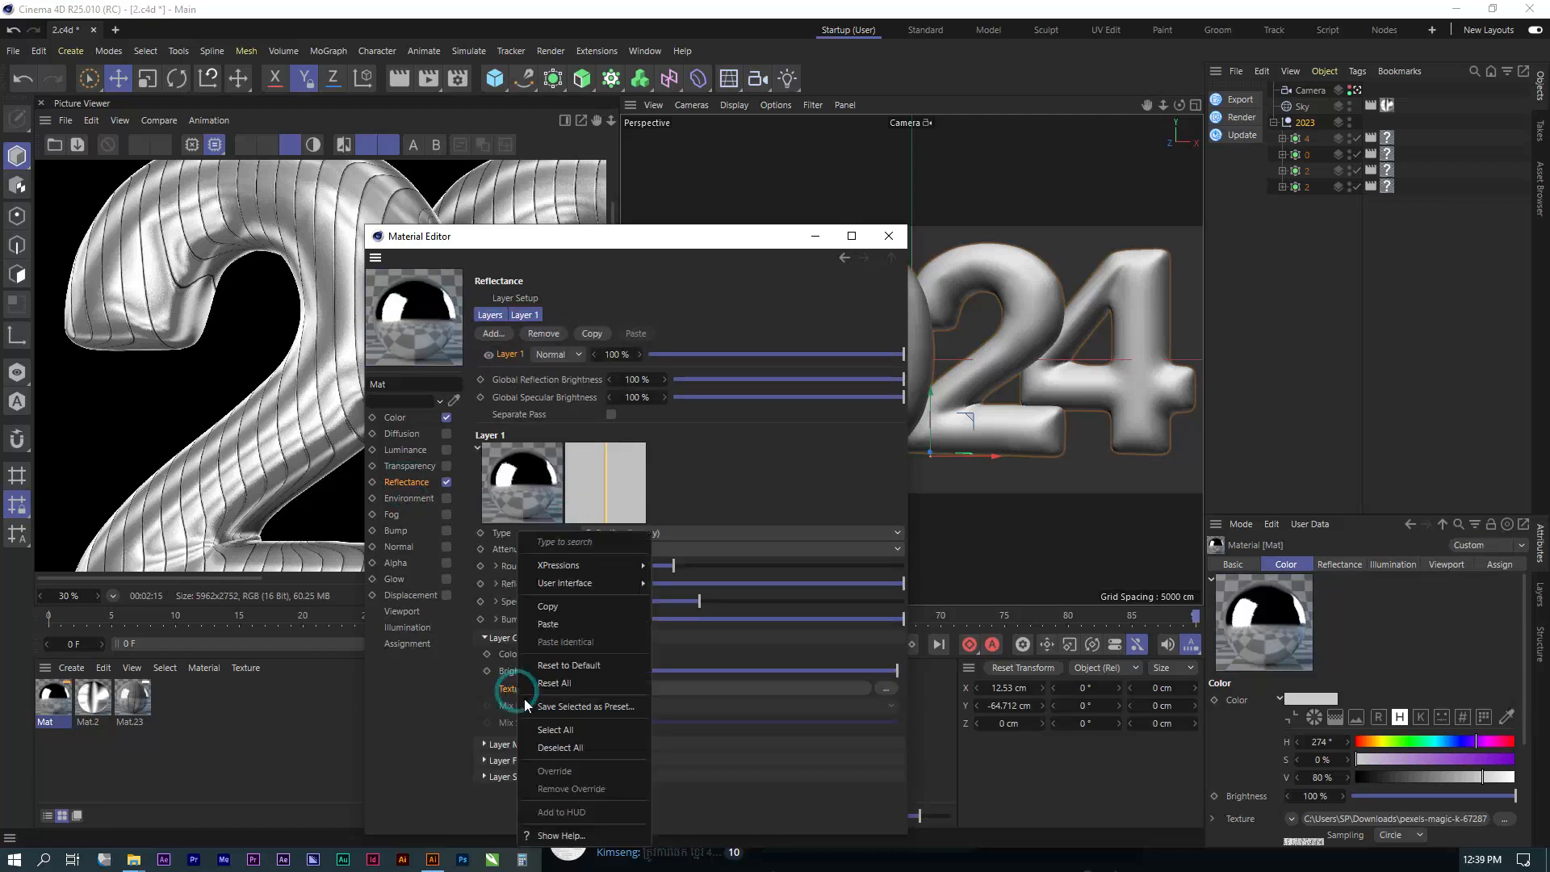
{"action": "left_click", "coordinate": [551, 624]}
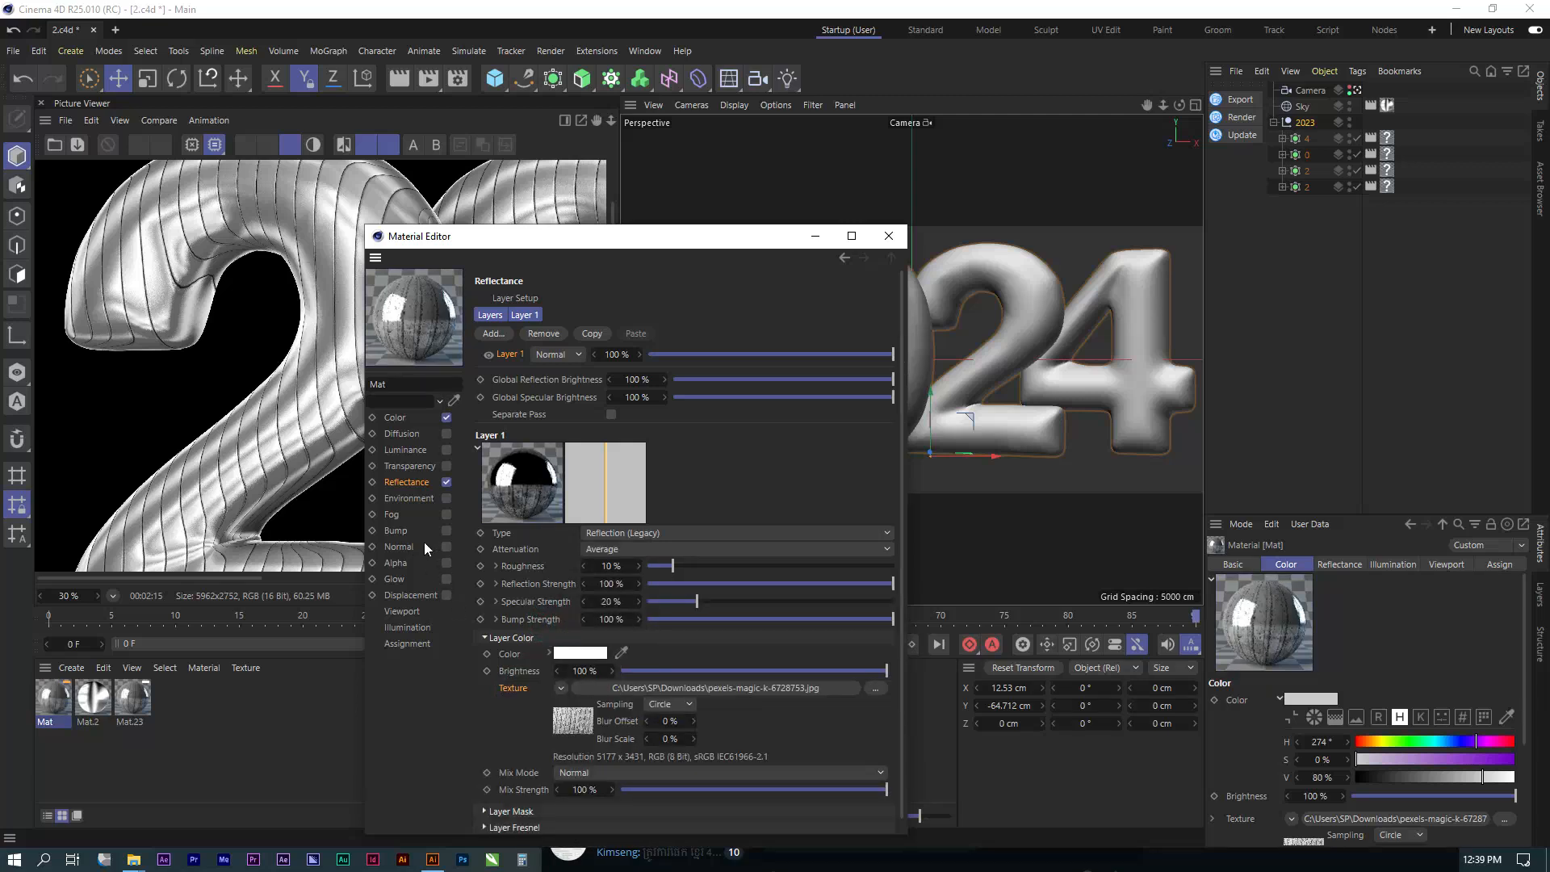
Enable the material's Bump channel, paste the copied texture into it, and open the image's shader properties.
{"action": "left_click", "coordinate": [393, 530]}
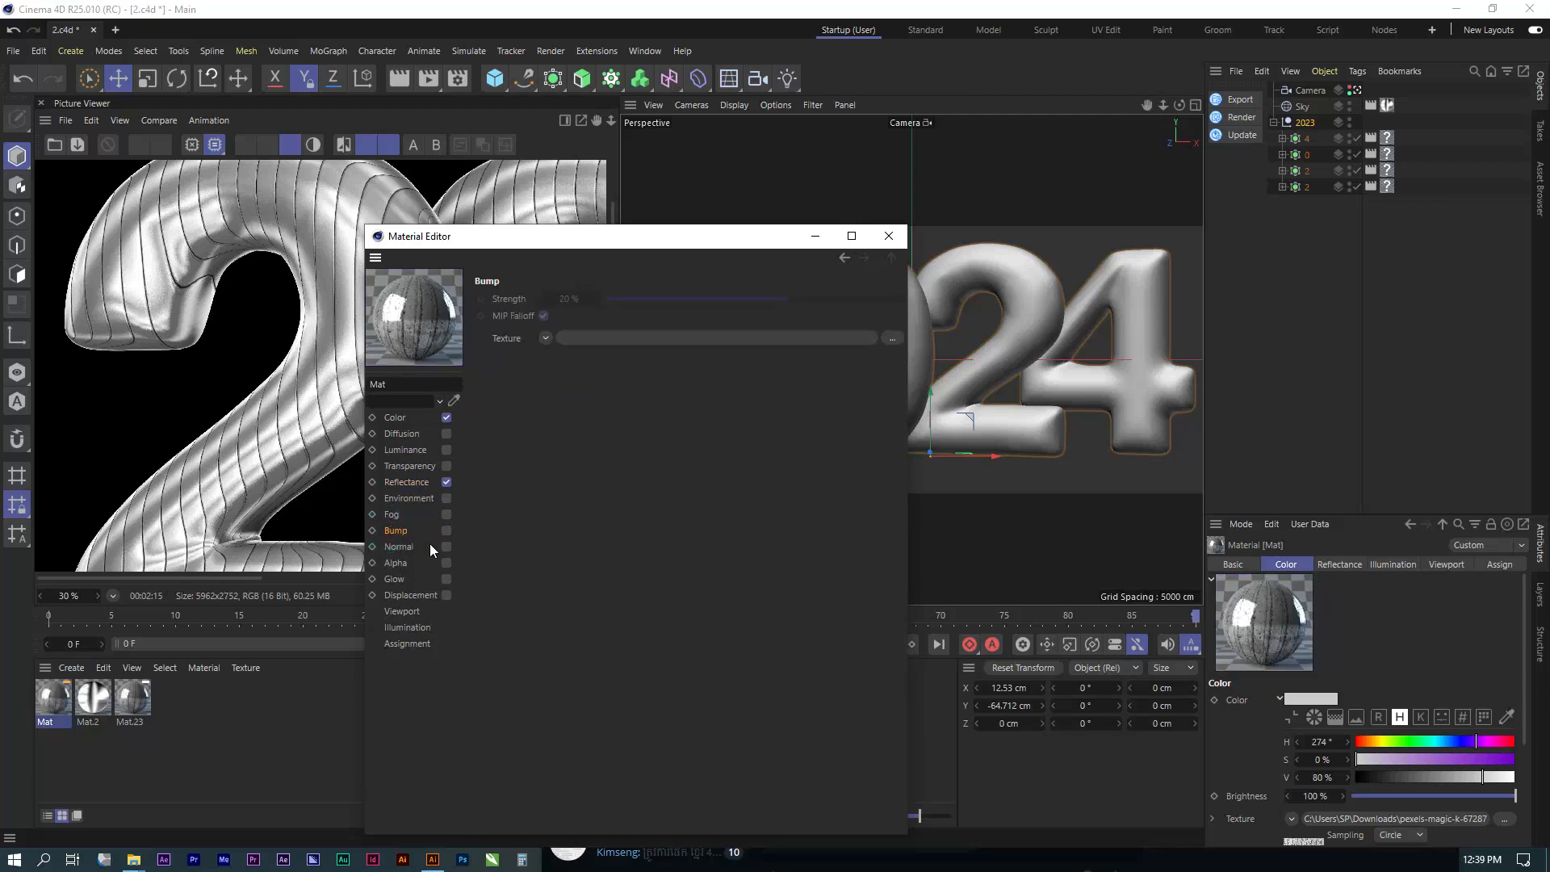
{"action": "left_click", "coordinate": [446, 530]}
{"action": "right_click", "coordinate": [512, 342]}
{"action": "left_click", "coordinate": [565, 439]}
{"action": "left_click", "coordinate": [644, 355]}
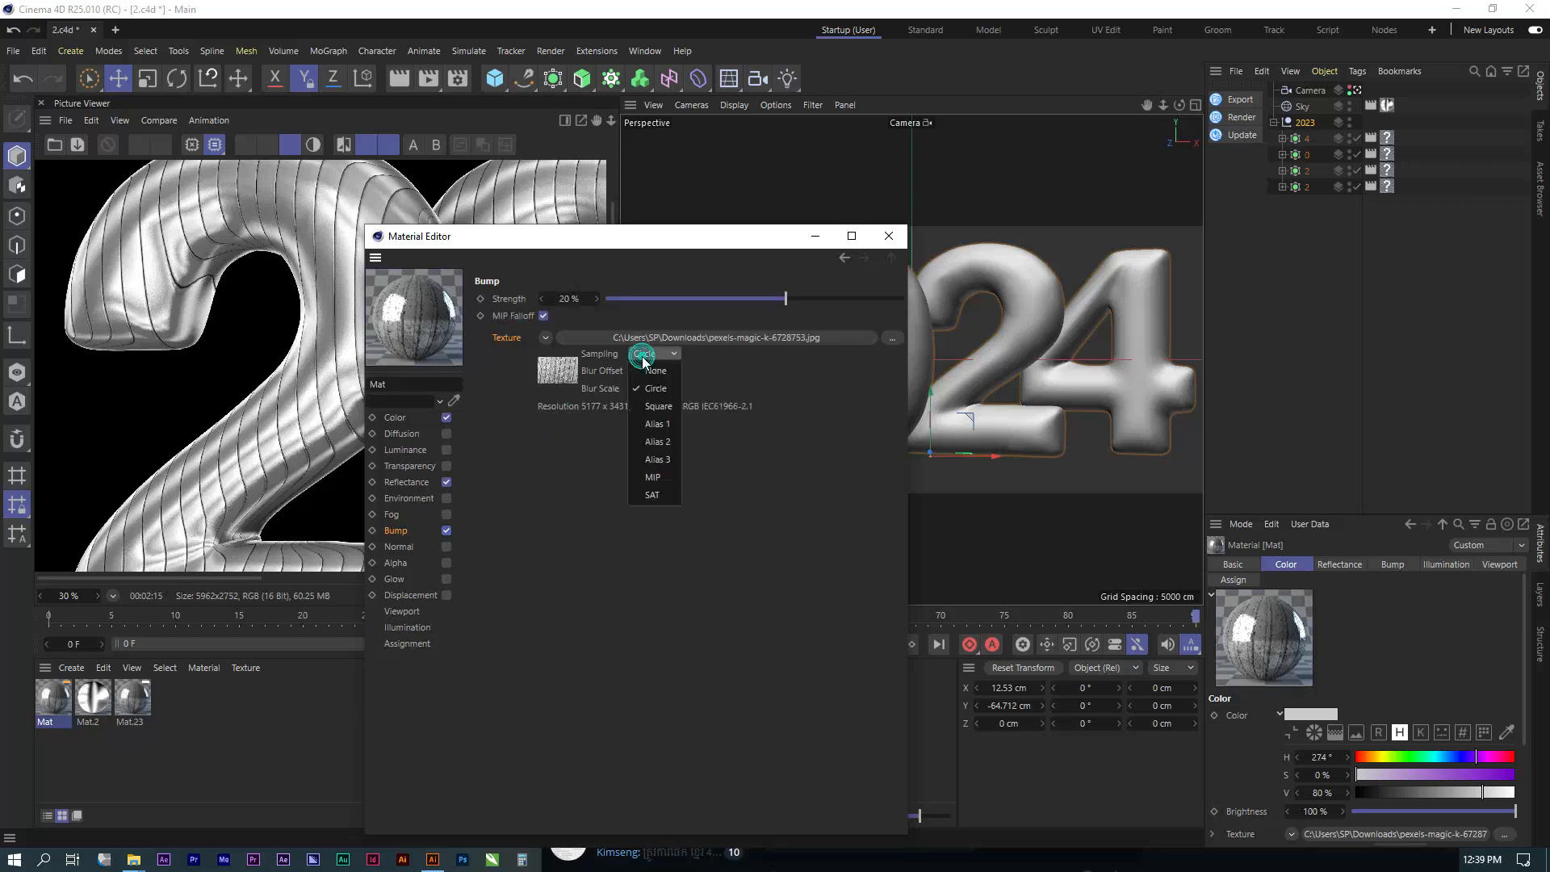
{"action": "left_click", "coordinate": [642, 356]}
{"action": "left_click", "coordinate": [560, 371]}
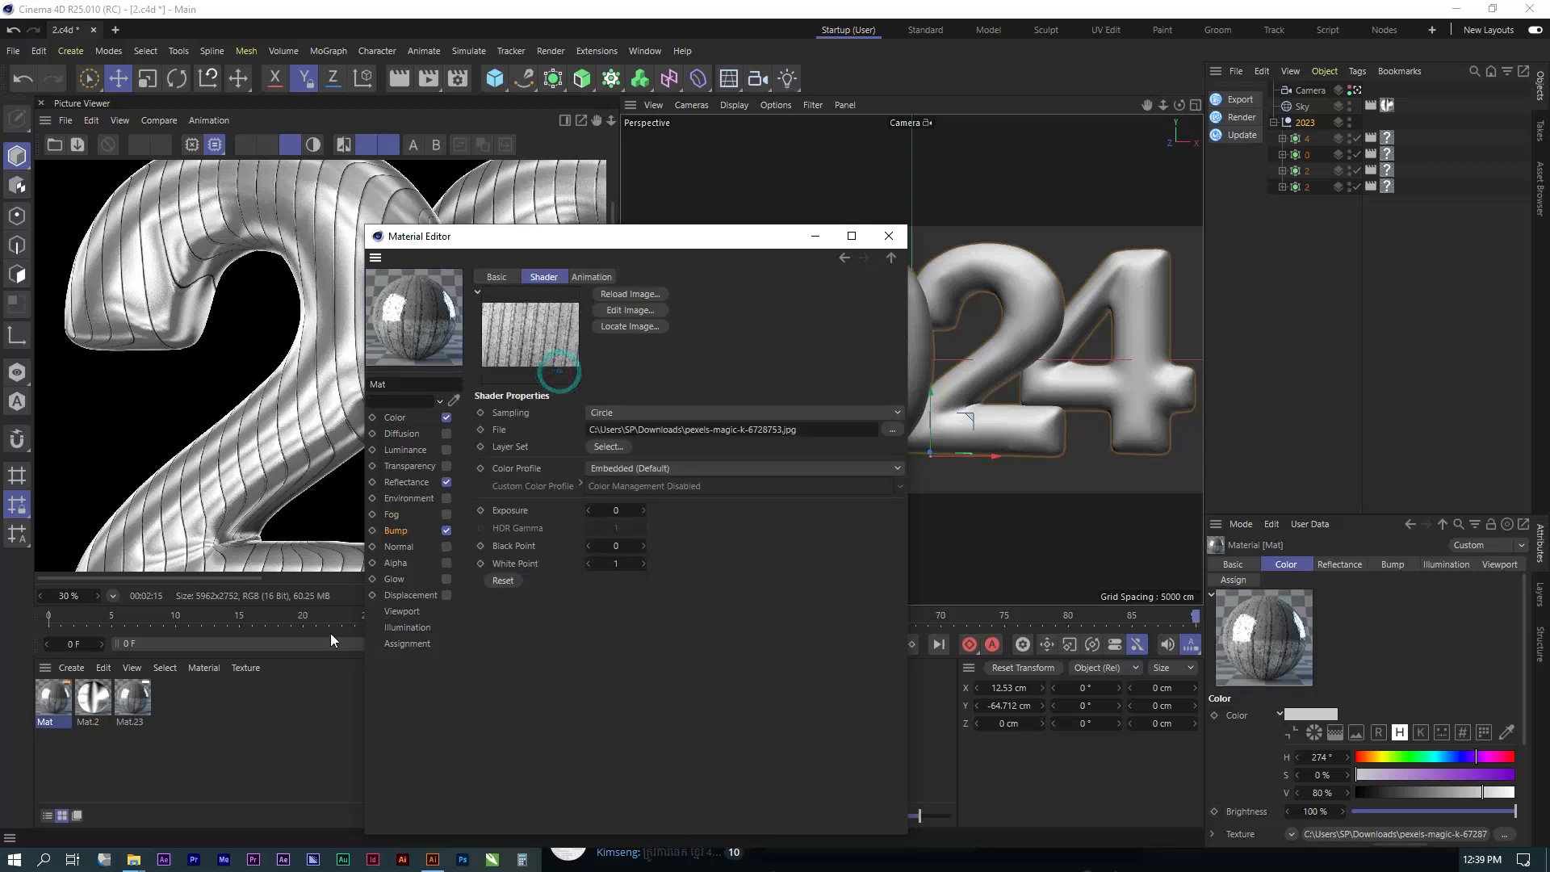
Replace the material on all four digits of 2024 with the new one, closing the Material Editor and Picture Viewer.
{"action": "left_click_drag", "start_coordinate": [52, 701], "coordinate": [1388, 187]}
{"action": "left_click_drag", "start_coordinate": [280, 577], "coordinate": [1389, 175]}
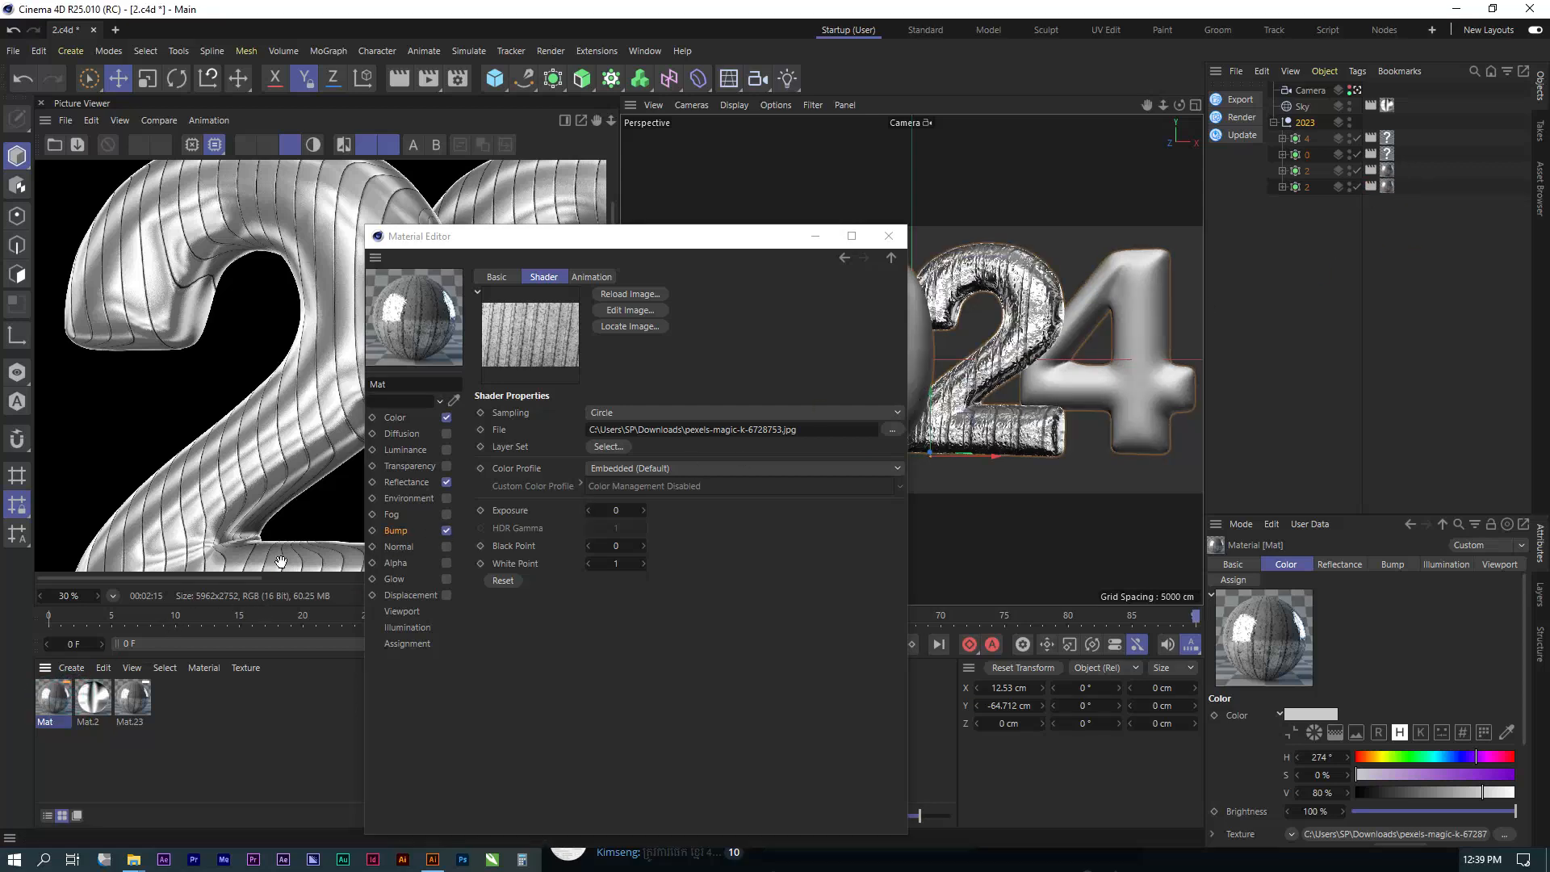
{"action": "left_click_drag", "start_coordinate": [50, 702], "coordinate": [1389, 154]}
{"action": "left_click_drag", "start_coordinate": [44, 696], "coordinate": [1387, 138]}
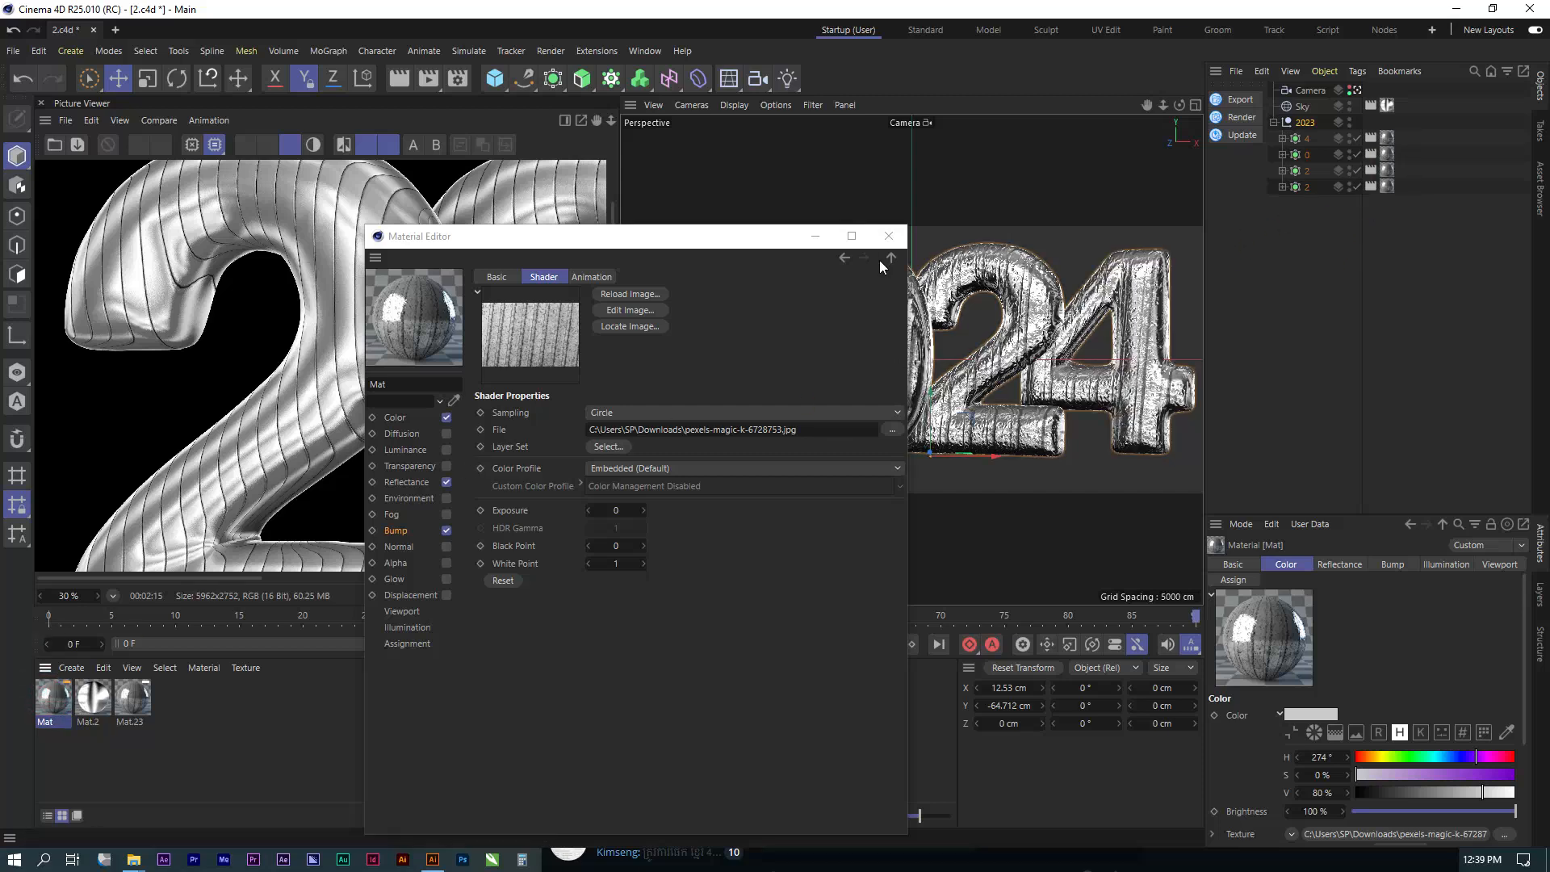
{"action": "left_click", "coordinate": [889, 236]}
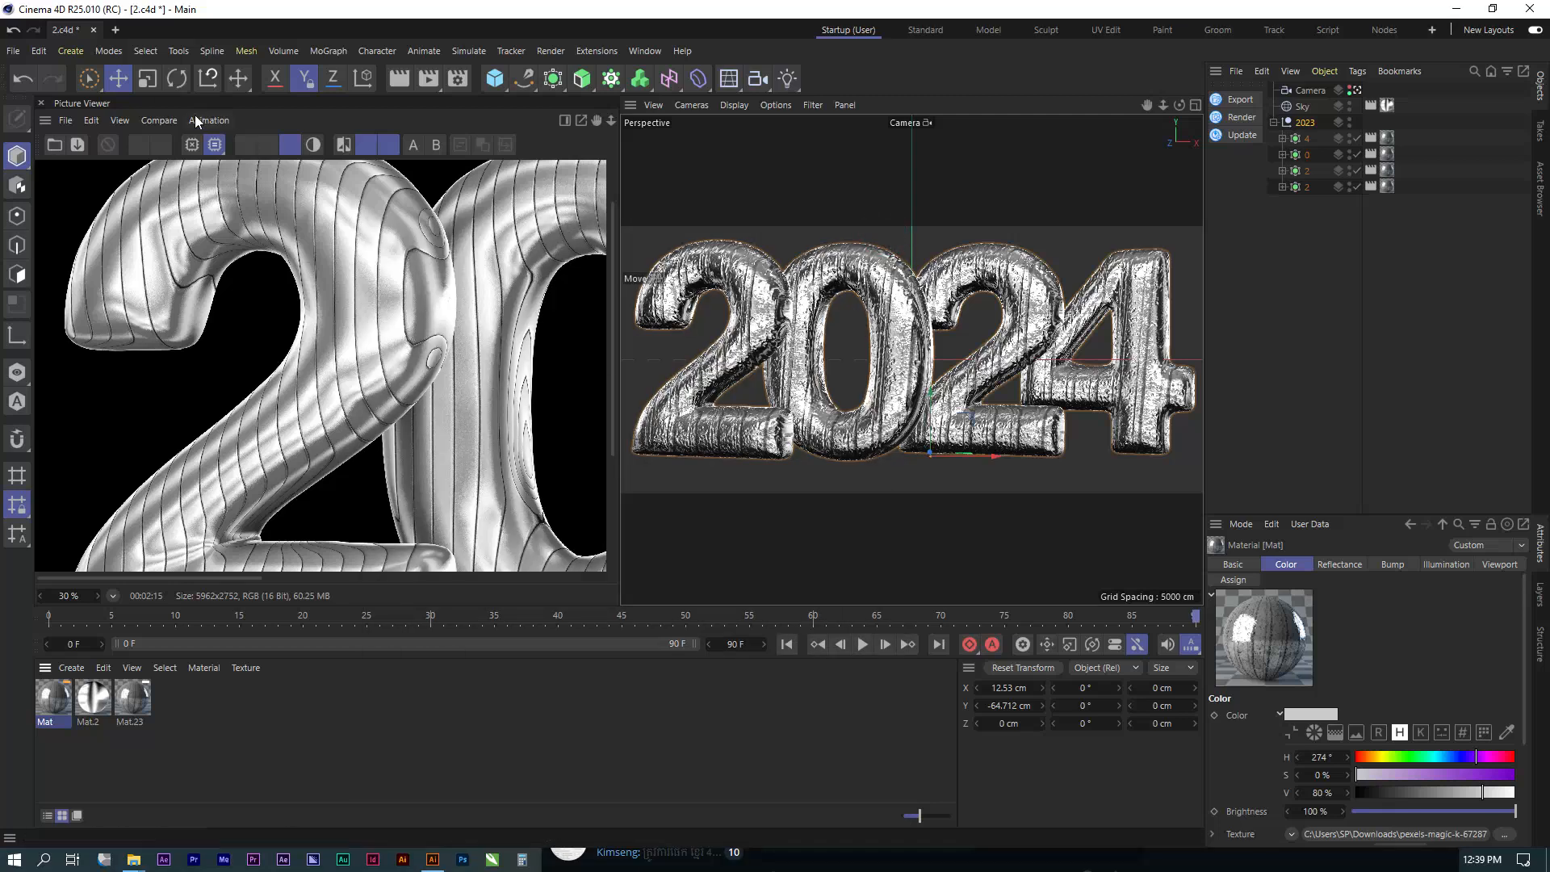
{"action": "left_click", "coordinate": [40, 103]}
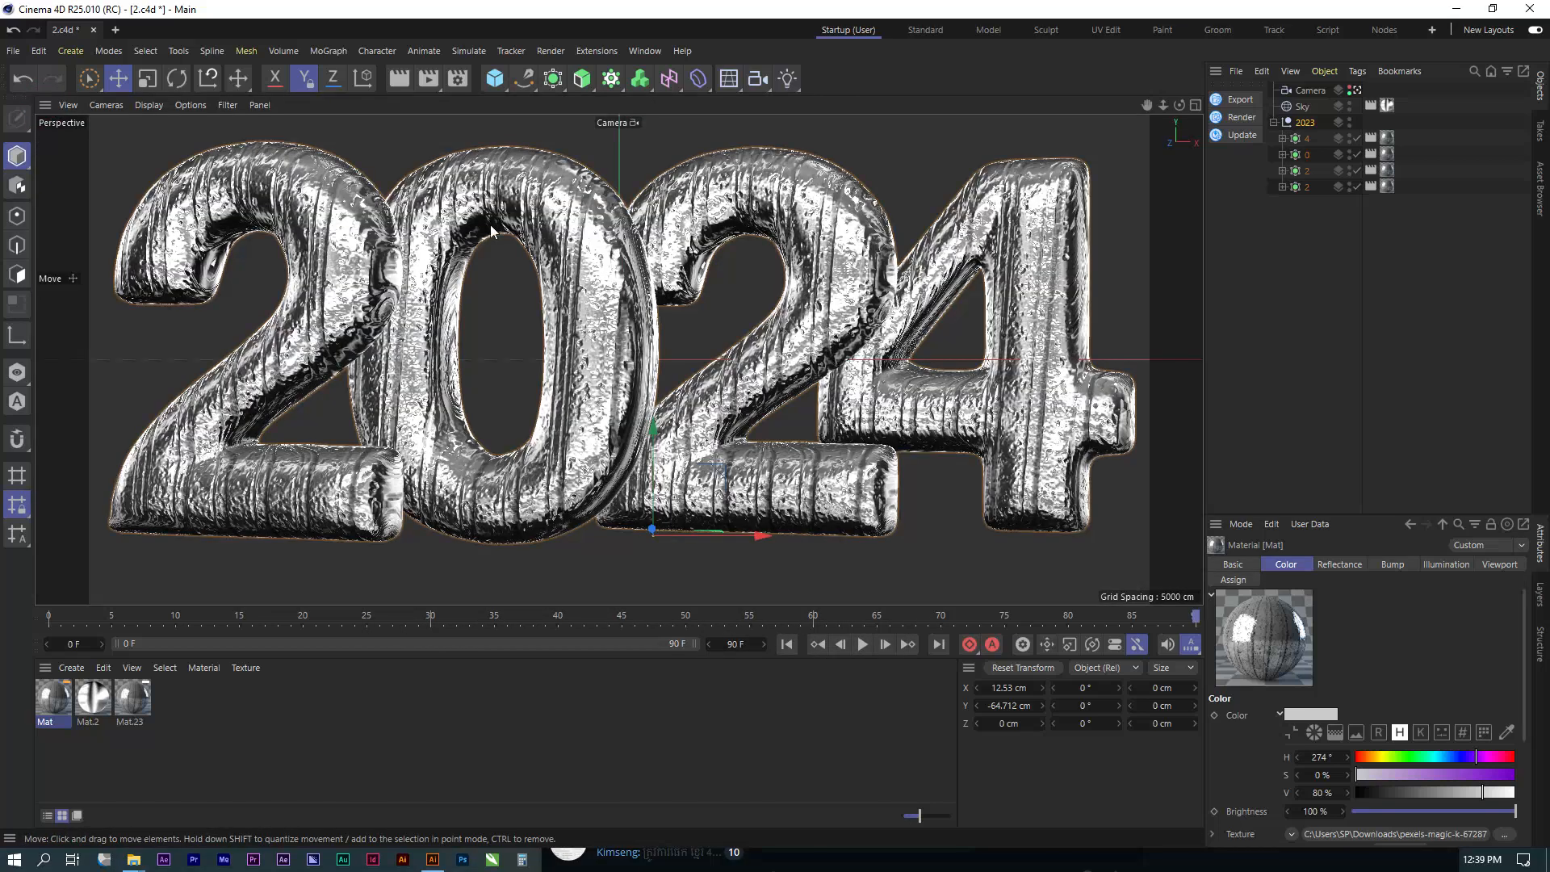
Render a viewport region spanning the upper part of the digits from the 0 to the 4.
{"action": "left_click", "coordinate": [428, 78]}
{"action": "left_click", "coordinate": [485, 128]}
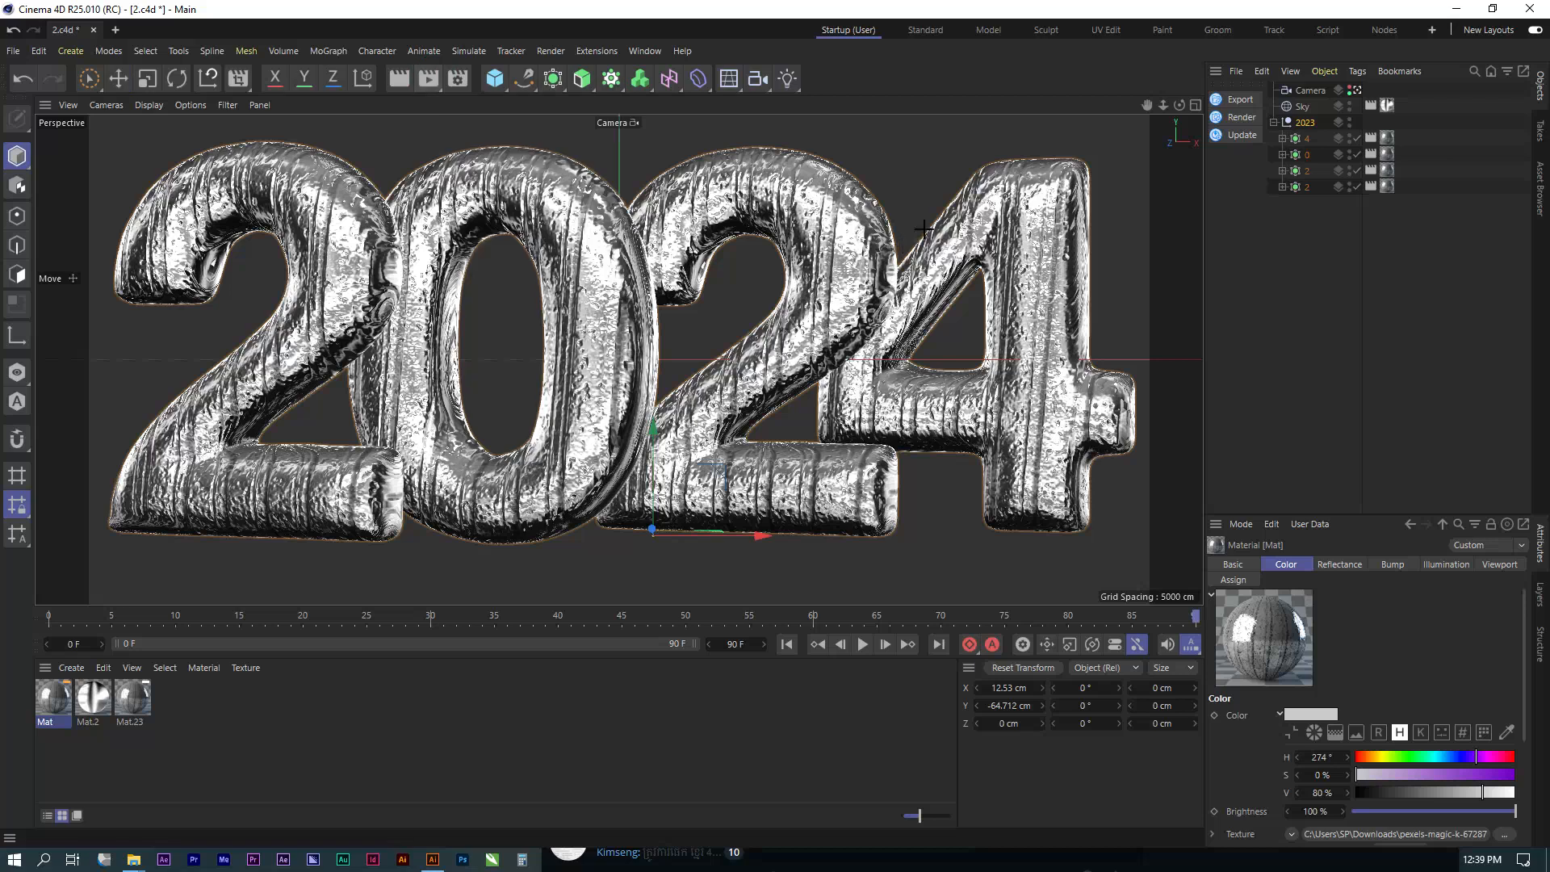
{"action": "left_click_drag", "start_coordinate": [540, 175], "coordinate": [1134, 420]}
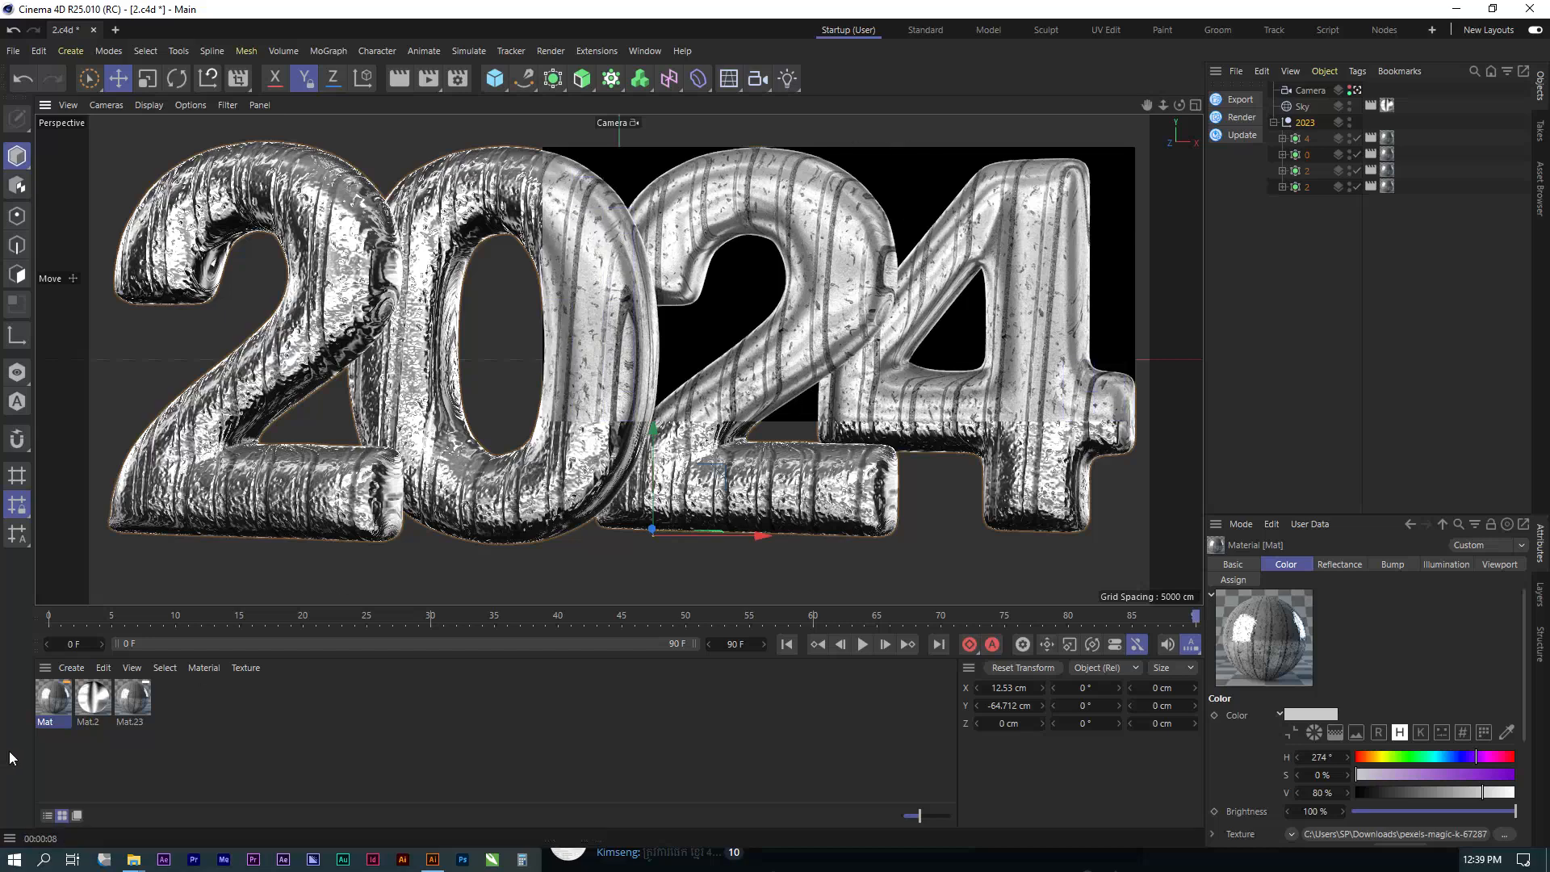
Load pexels-pixabay-459572 (1).jpg as the new material's Bump texture without copying it to the project location.
{"action": "double_click", "coordinate": [50, 699]}
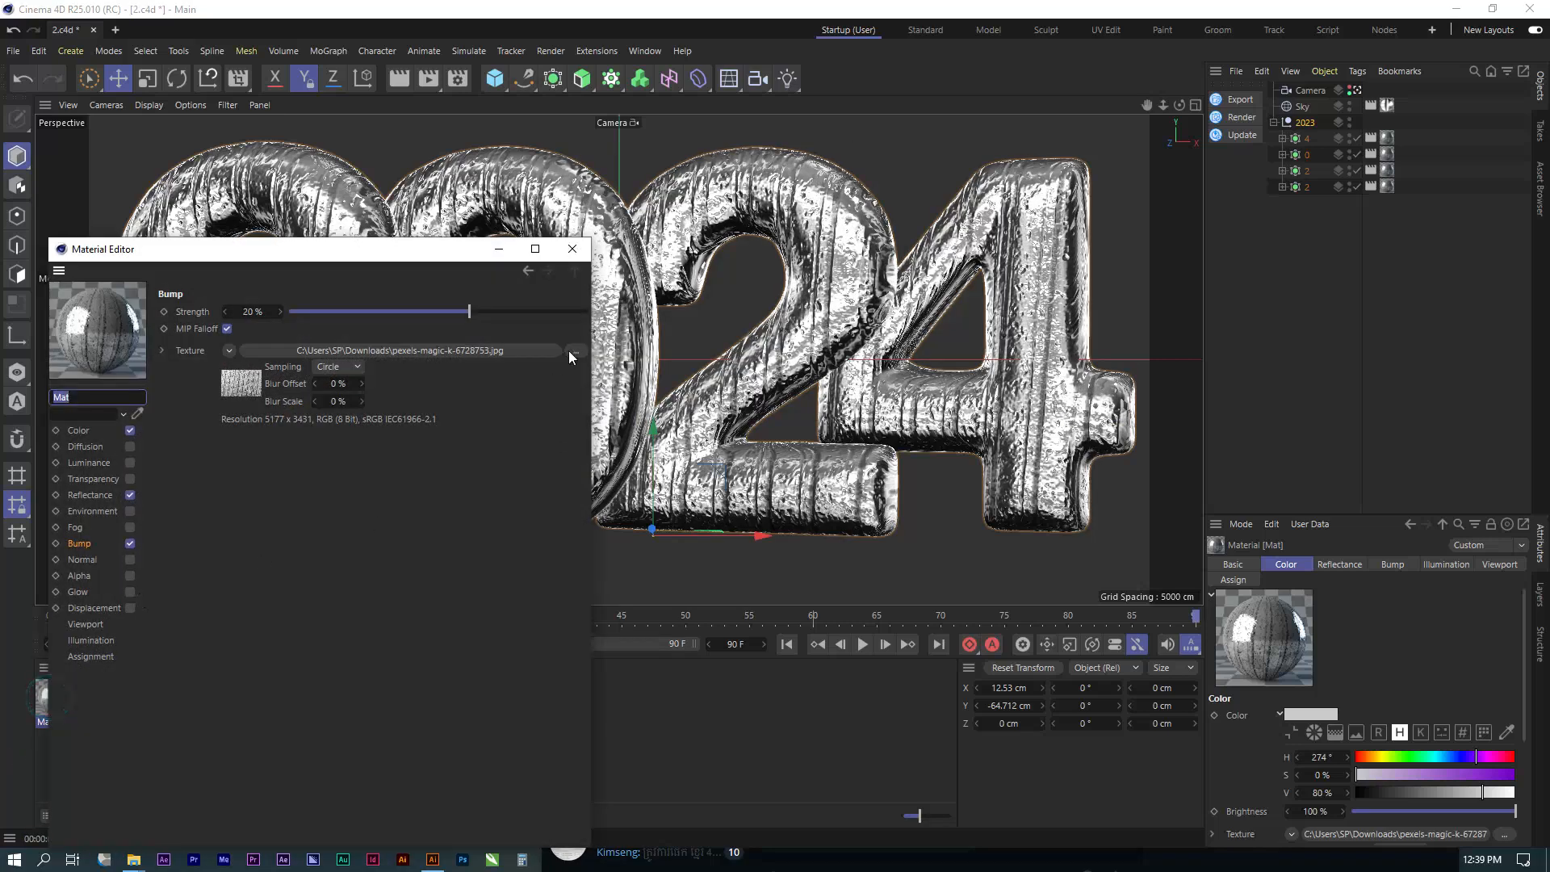
{"action": "left_click", "coordinate": [572, 352]}
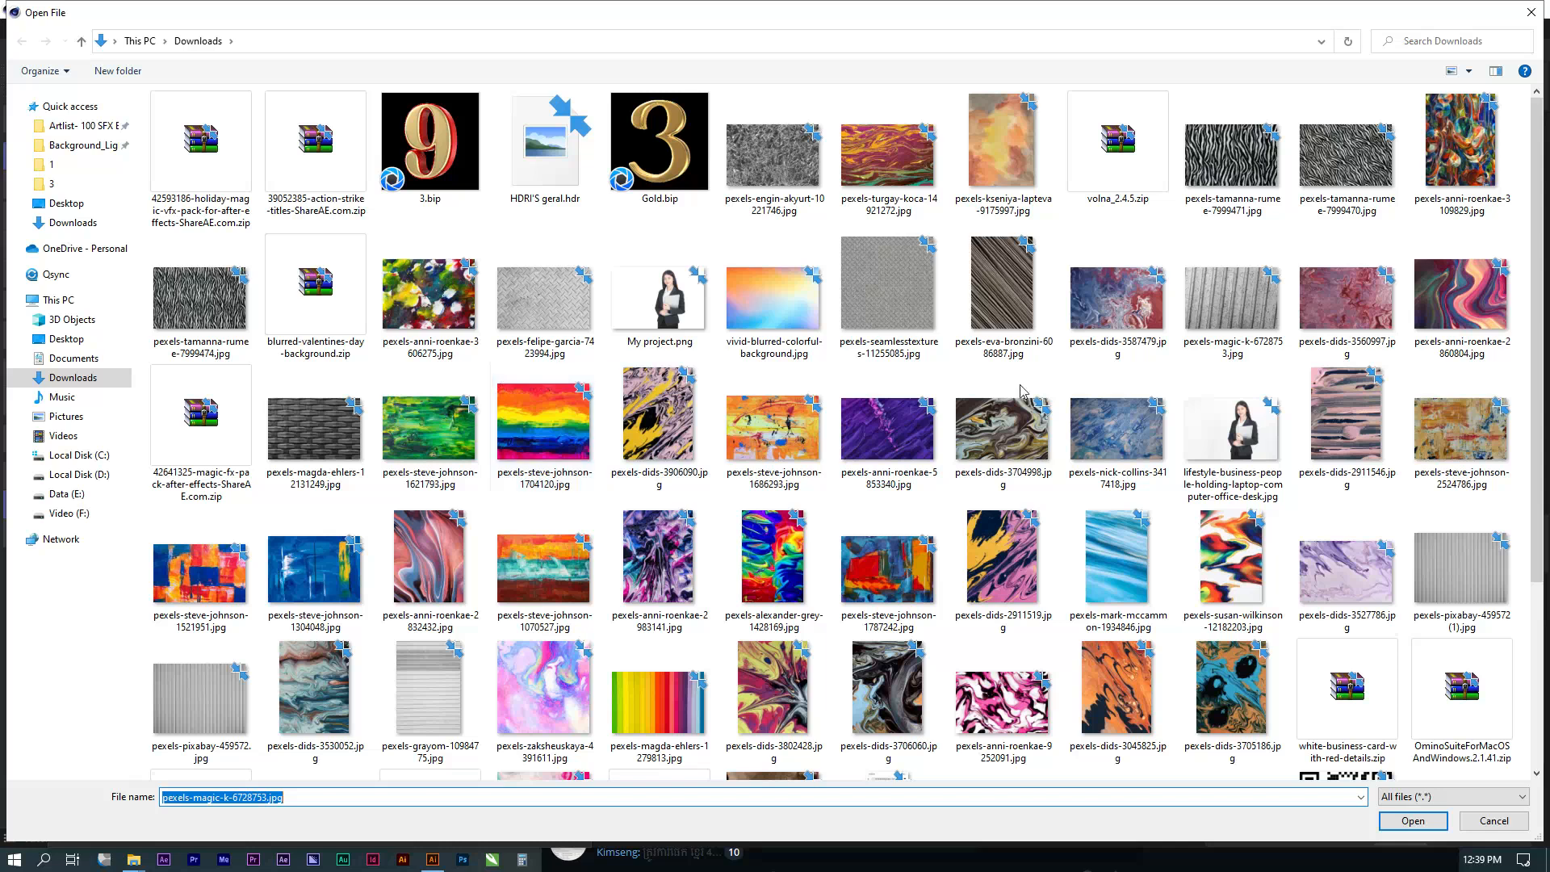
{"action": "left_click", "coordinate": [1446, 576]}
{"action": "double_click", "coordinate": [1450, 575]}
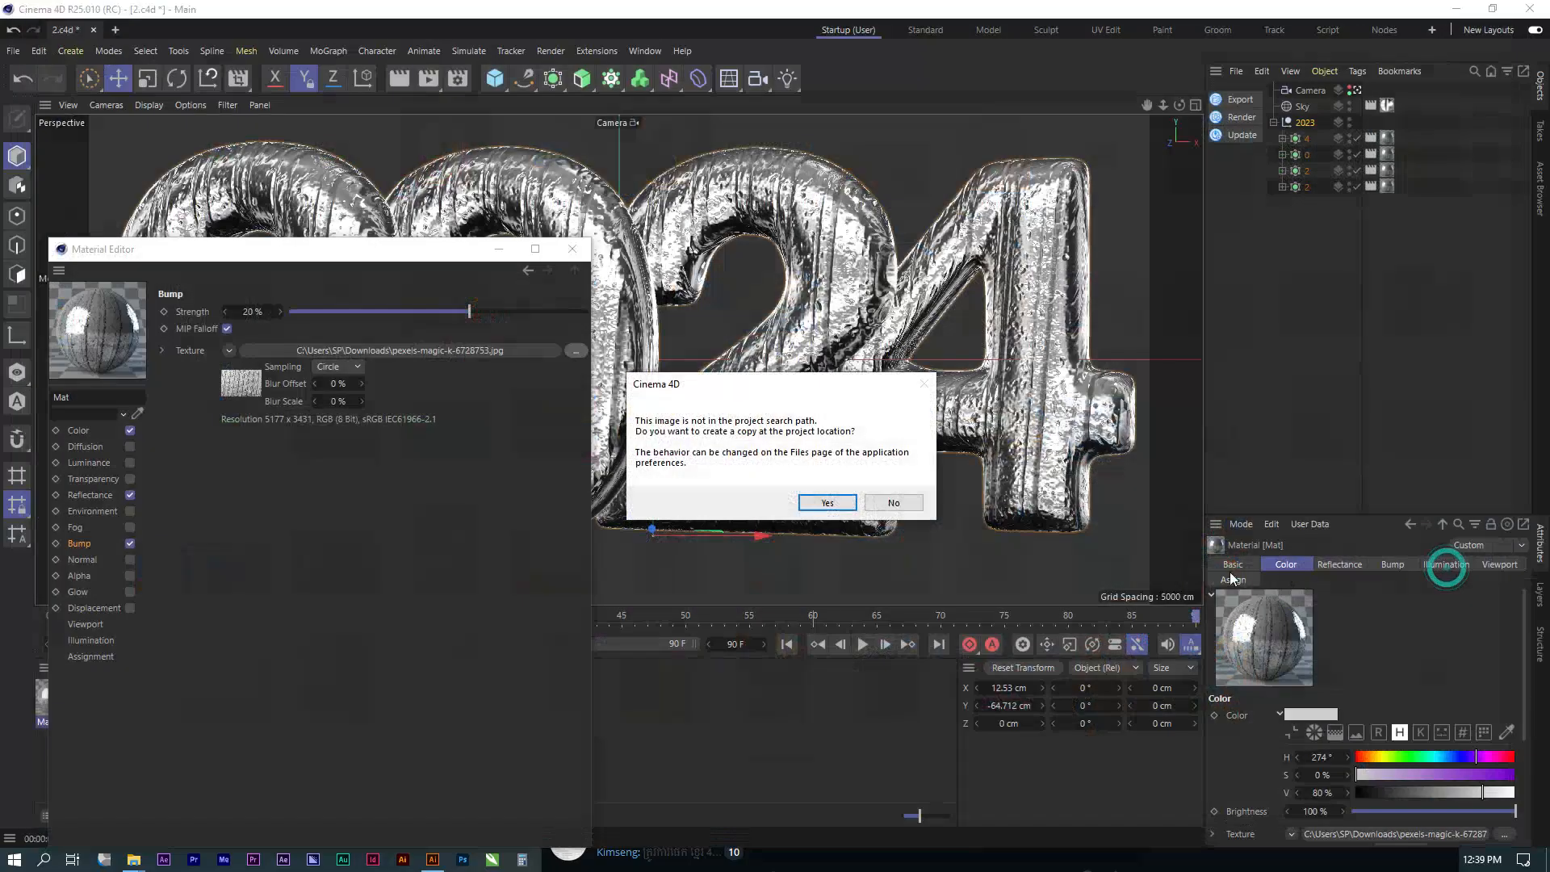
{"action": "left_click", "coordinate": [894, 507]}
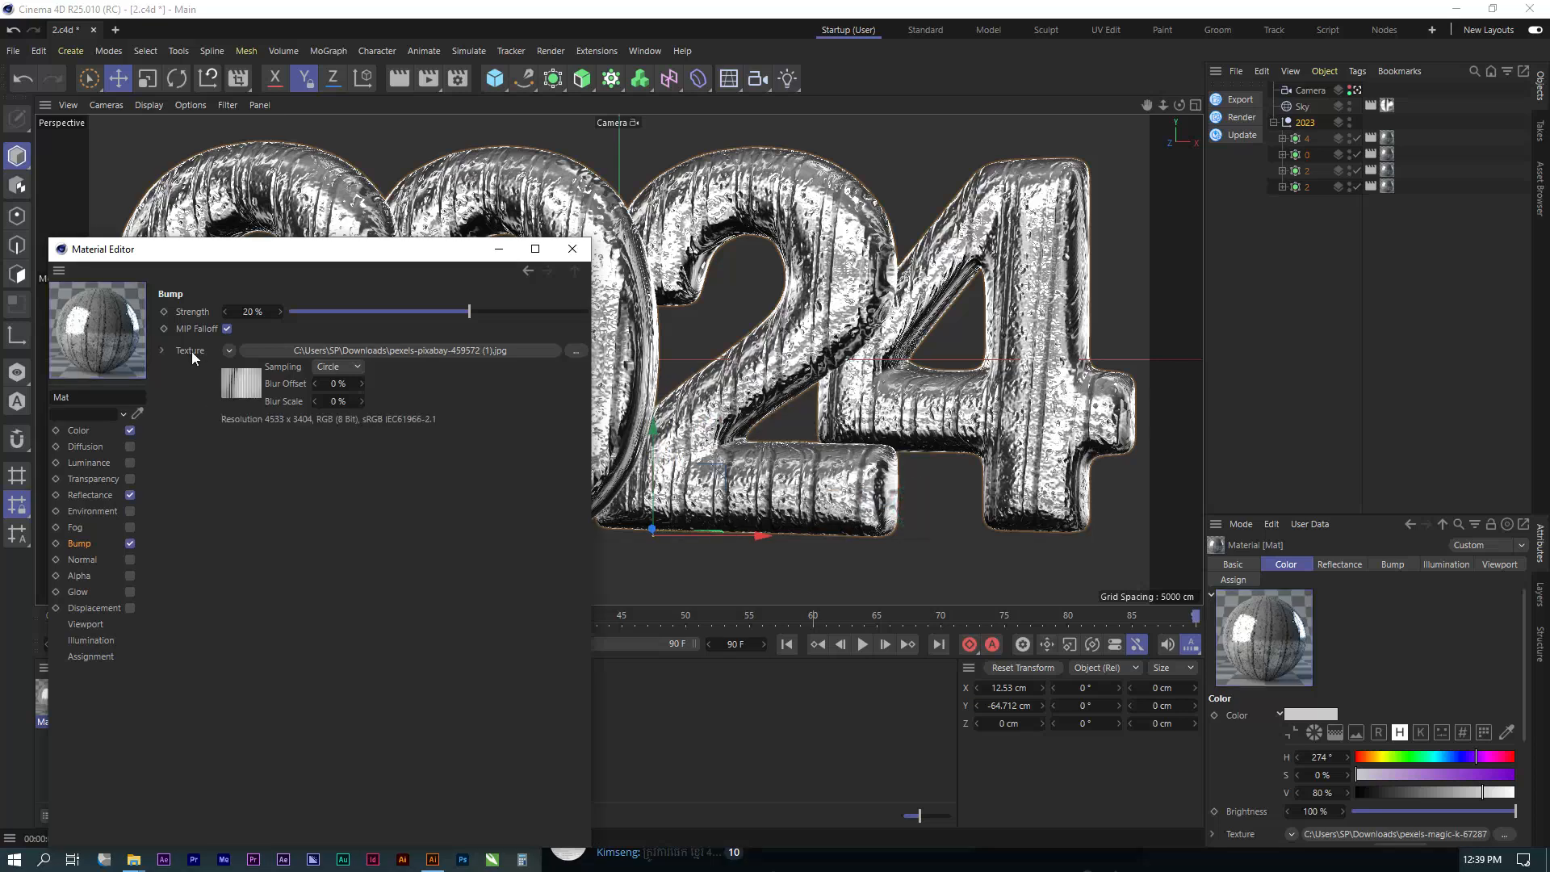
Copy the Bump texture into the material's reflectance layer color and its Color channel.
{"action": "right_click", "coordinate": [192, 352]}
{"action": "left_click", "coordinate": [229, 425]}
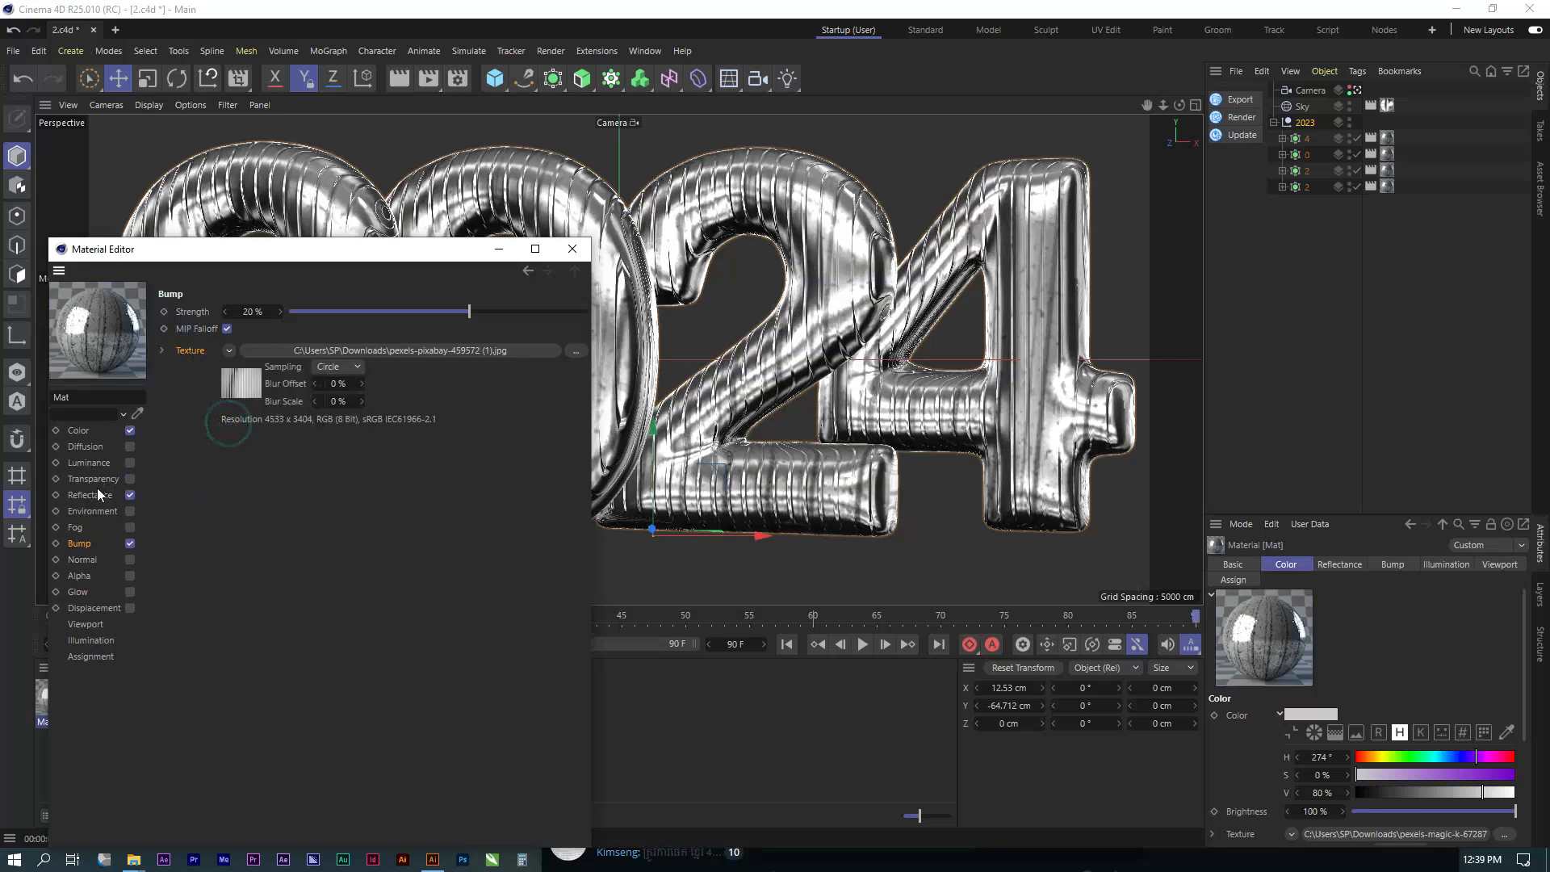
{"action": "left_click", "coordinate": [91, 494]}
{"action": "right_click", "coordinate": [201, 701]}
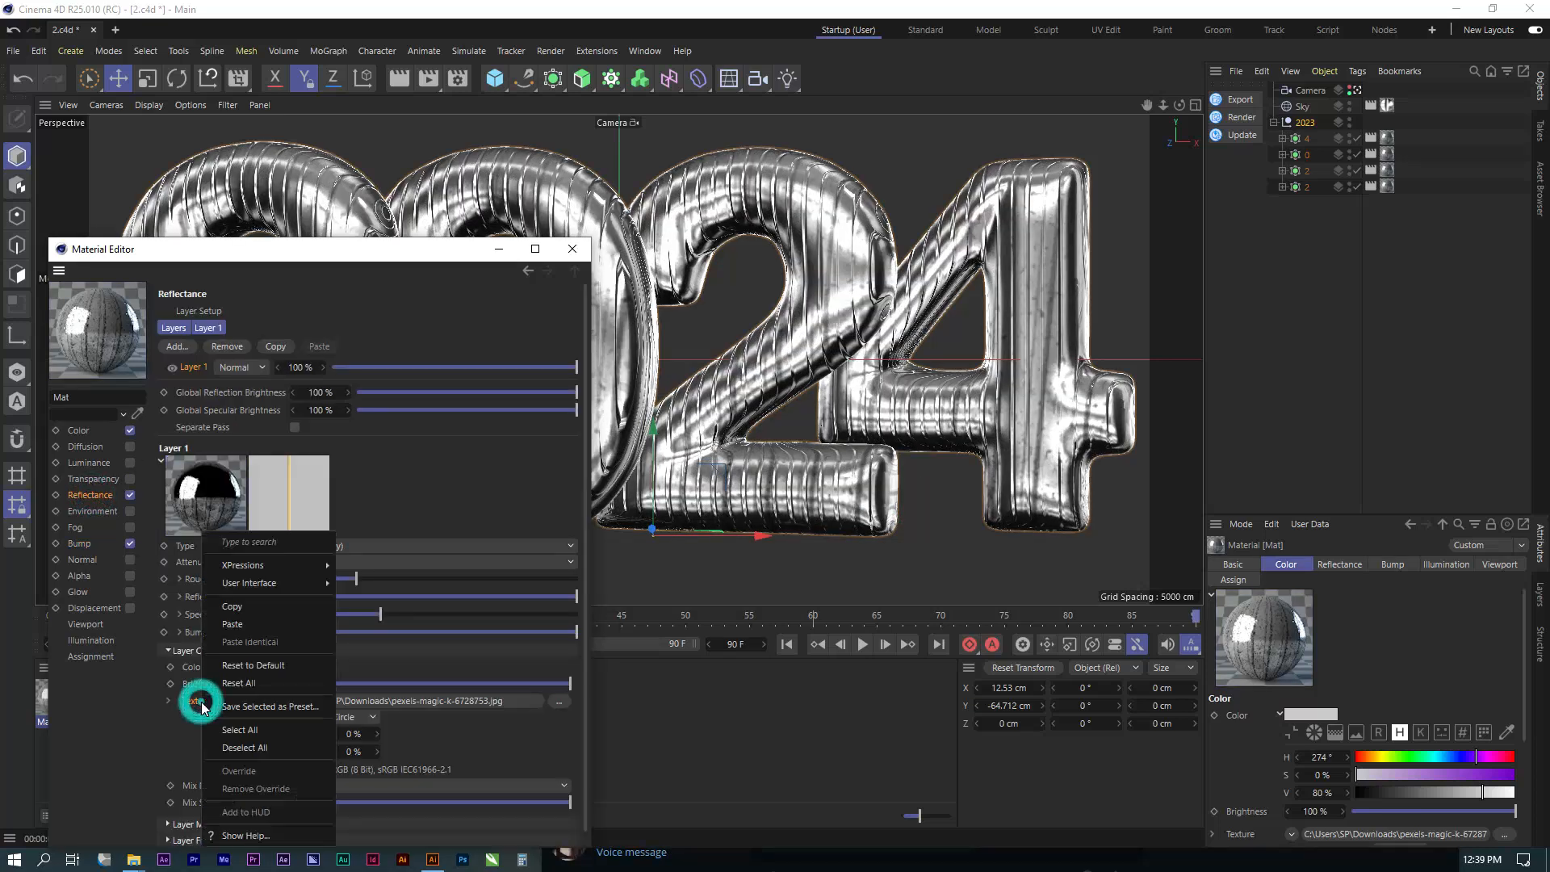
{"action": "left_click", "coordinate": [235, 628]}
{"action": "left_click", "coordinate": [79, 430]}
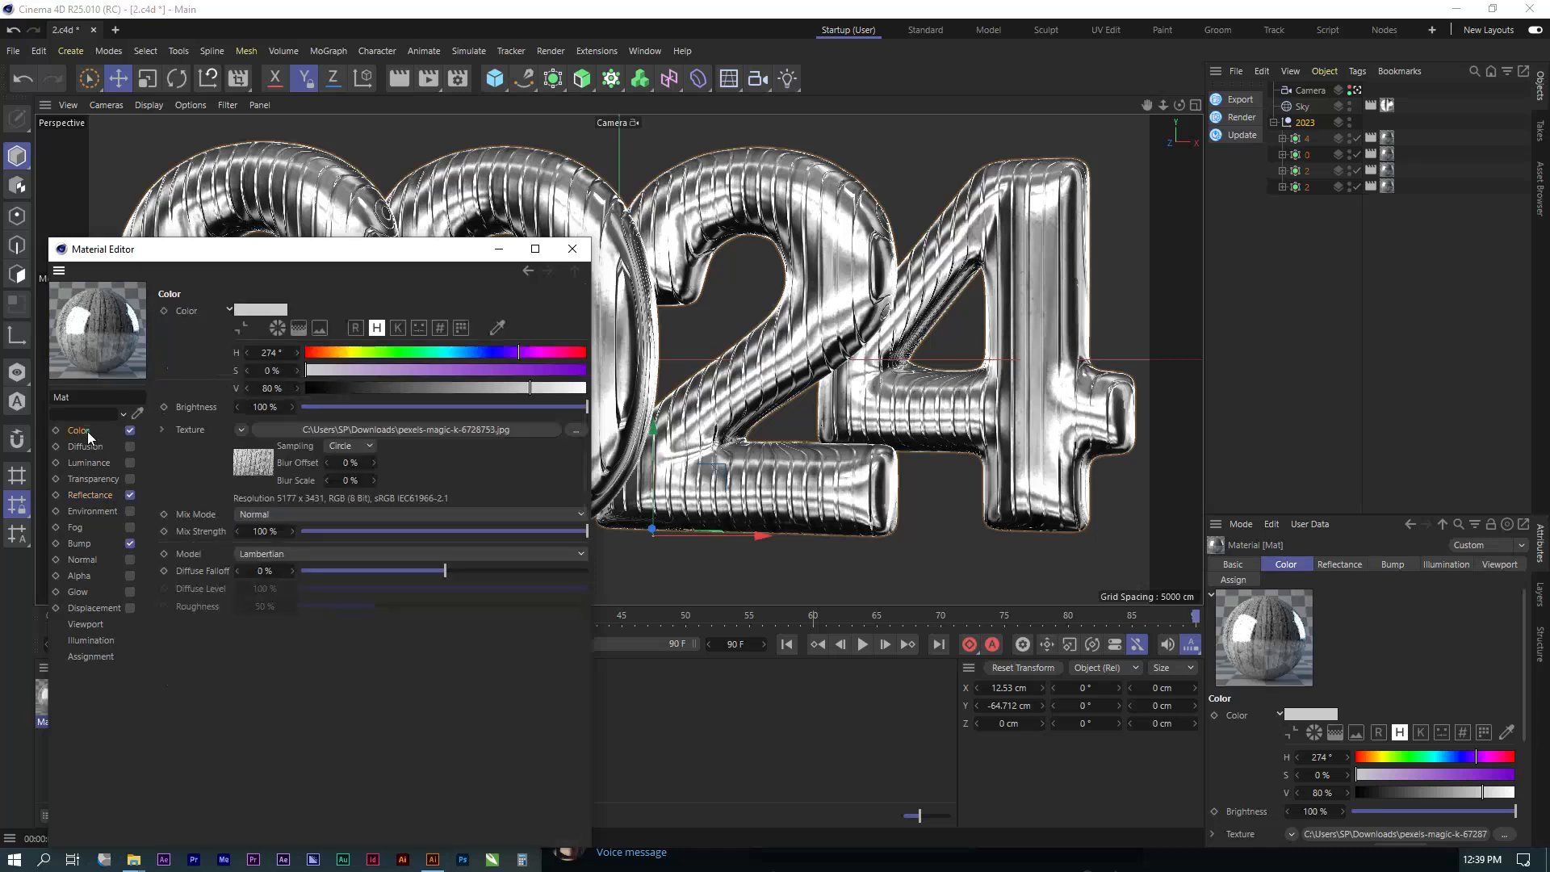
{"action": "right_click", "coordinate": [191, 430]}
{"action": "left_click", "coordinate": [241, 522]}
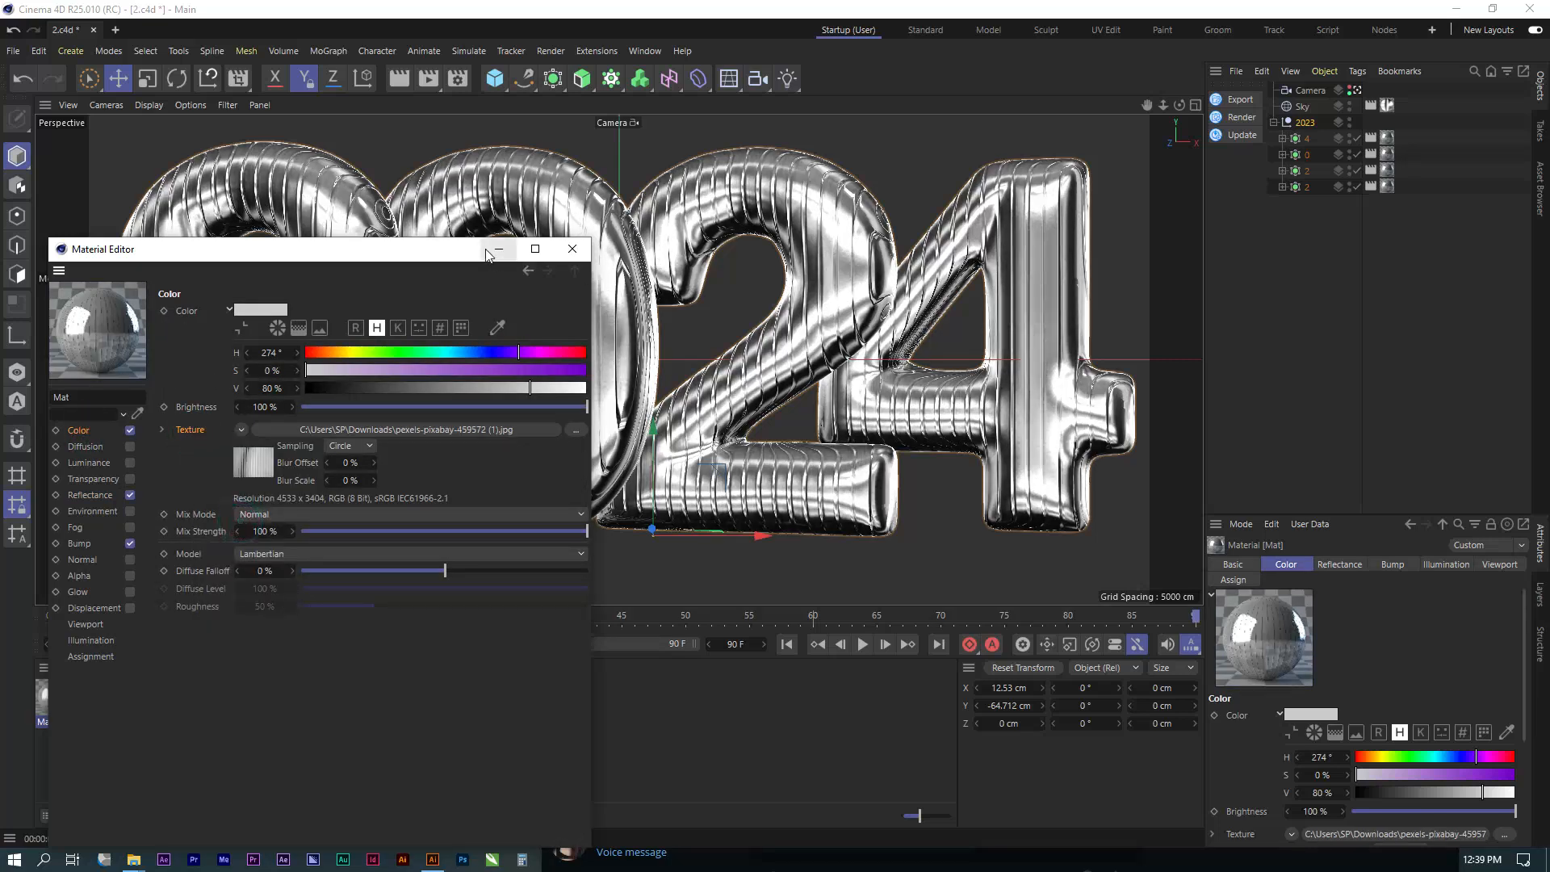
Move the Material Editor off the digits, render the whole view to check the metal look, and clear the selection.
{"action": "left_click_drag", "start_coordinate": [476, 247], "coordinate": [530, 606]}
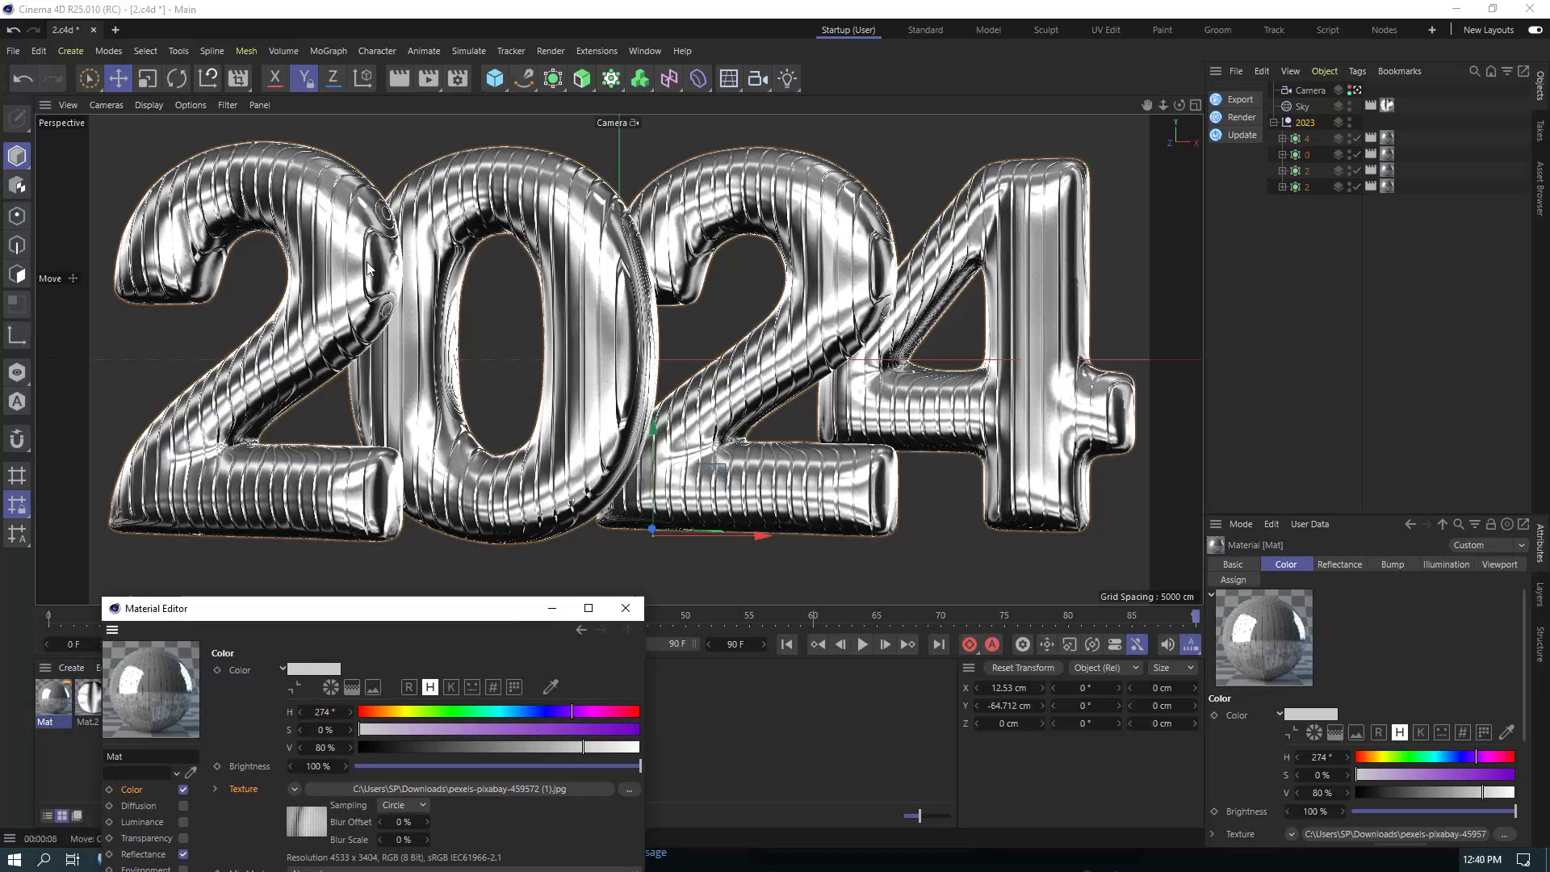
{"action": "left_click", "coordinate": [399, 78]}
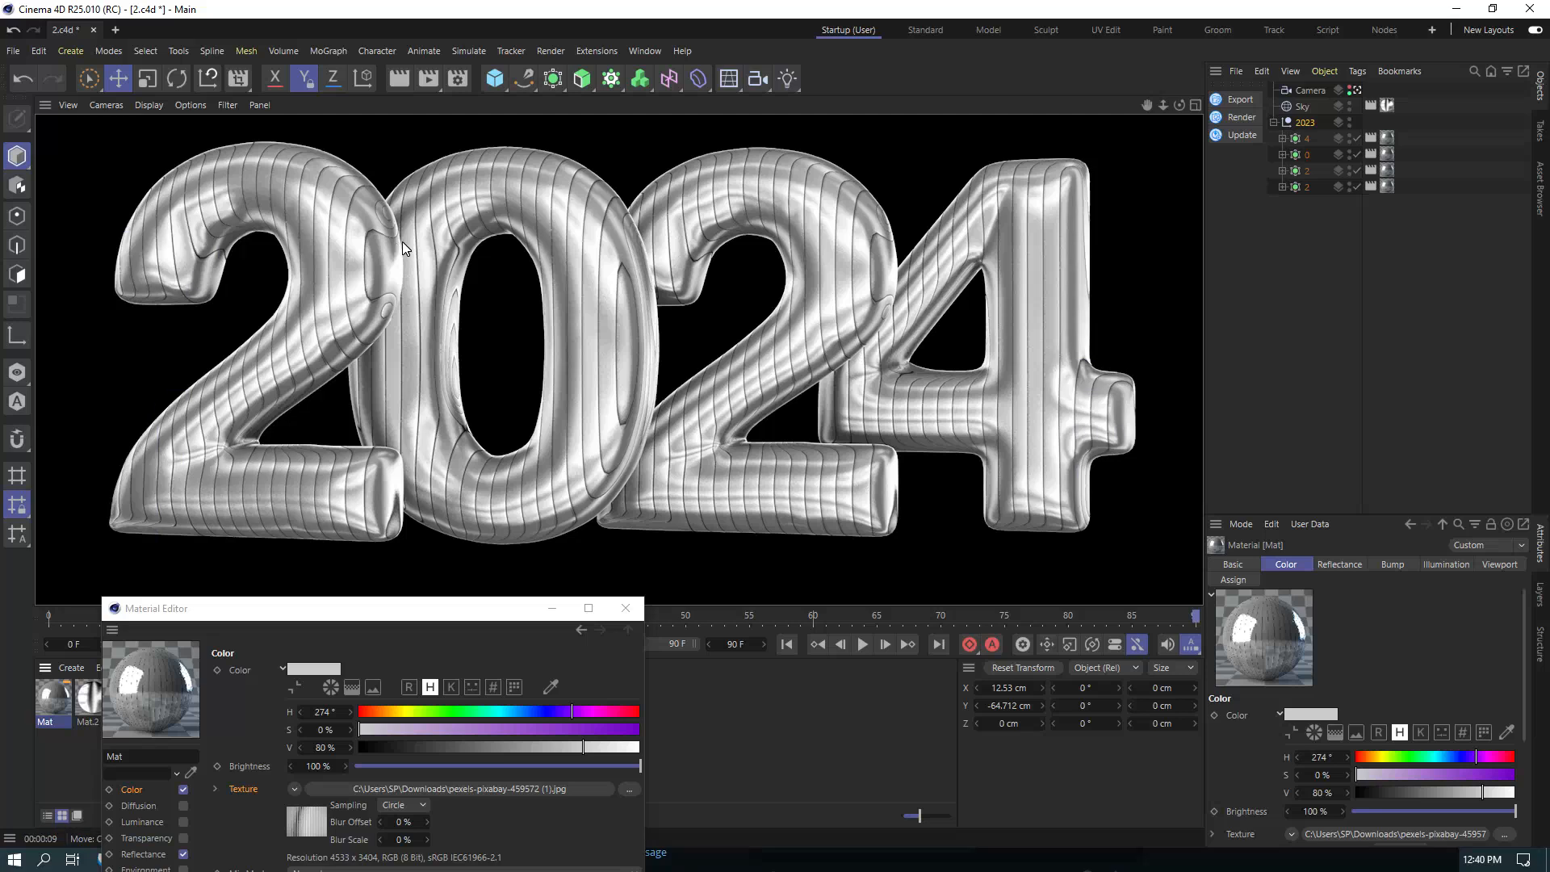
{"action": "left_click", "coordinate": [1337, 232]}
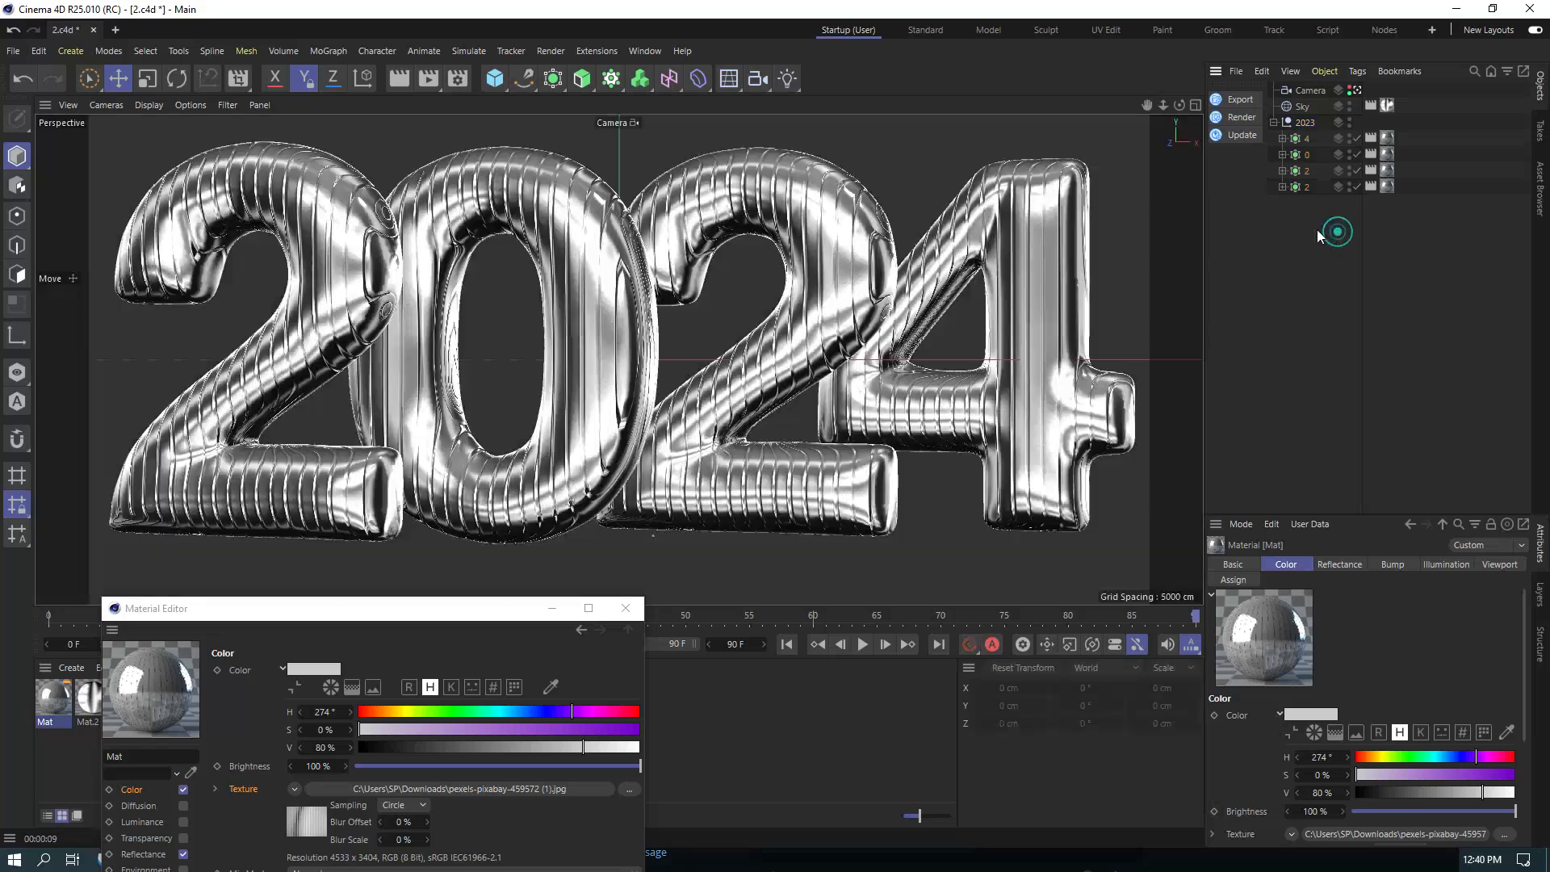
Hide the 2023 group in viewport and render, duplicate the last digit 2's Text Spline outside it, and collapse the group.
{"action": "left_click", "coordinate": [1350, 123]}
{"action": "left_click", "coordinate": [1350, 123]}
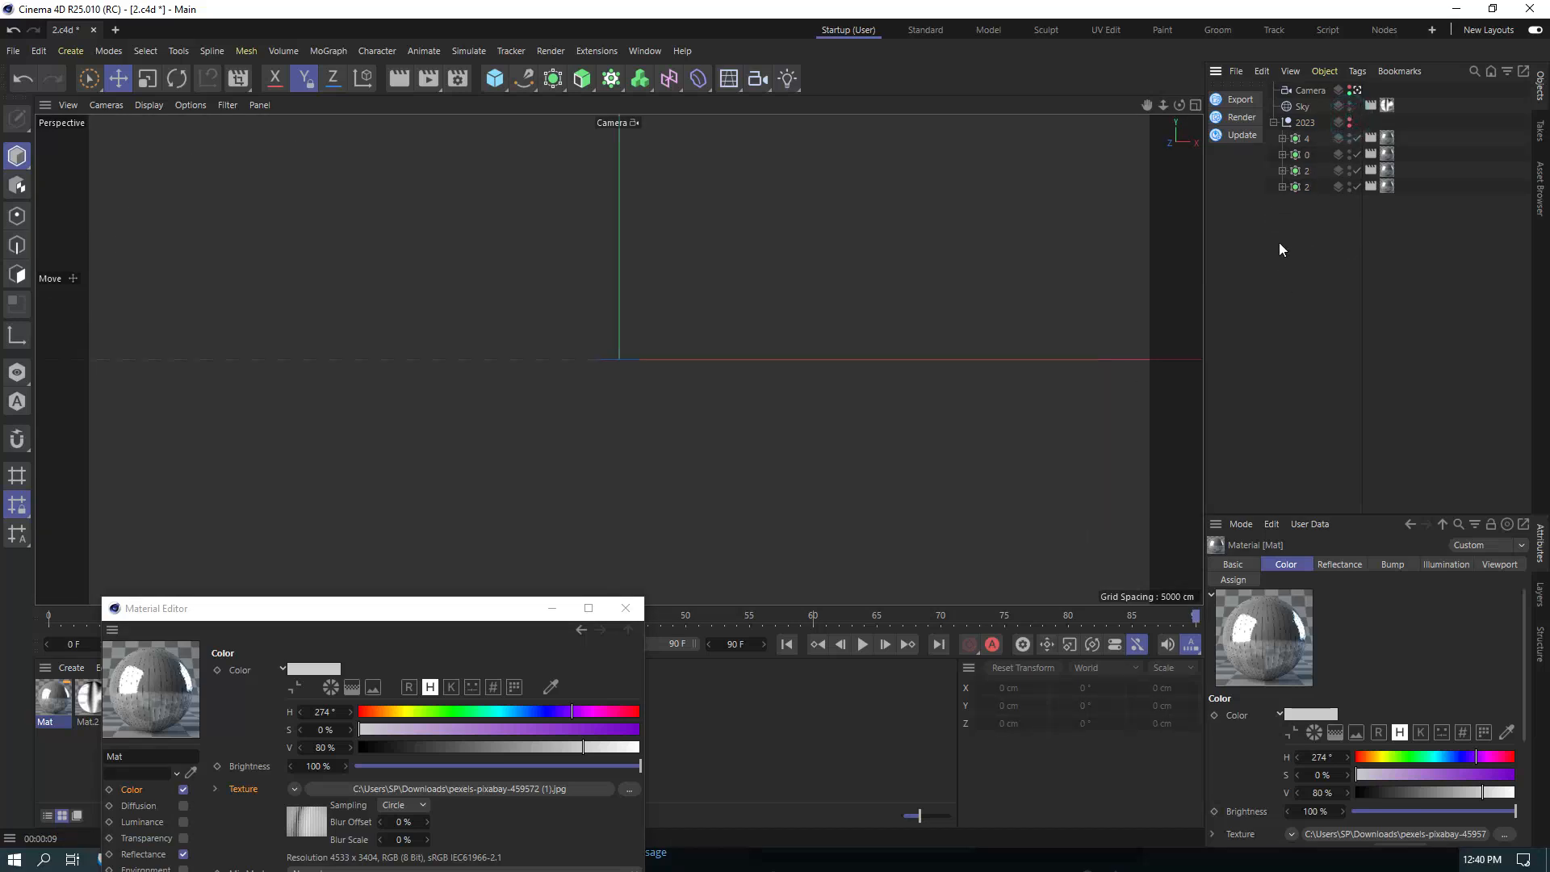
{"action": "left_click", "coordinate": [1283, 188]}
{"action": "left_click", "coordinate": [1338, 240]}
{"action": "left_click_drag", "start_coordinate": [1338, 239], "coordinate": [1337, 273], "text": "ctrl"}
{"action": "left_click", "coordinate": [1284, 123]}
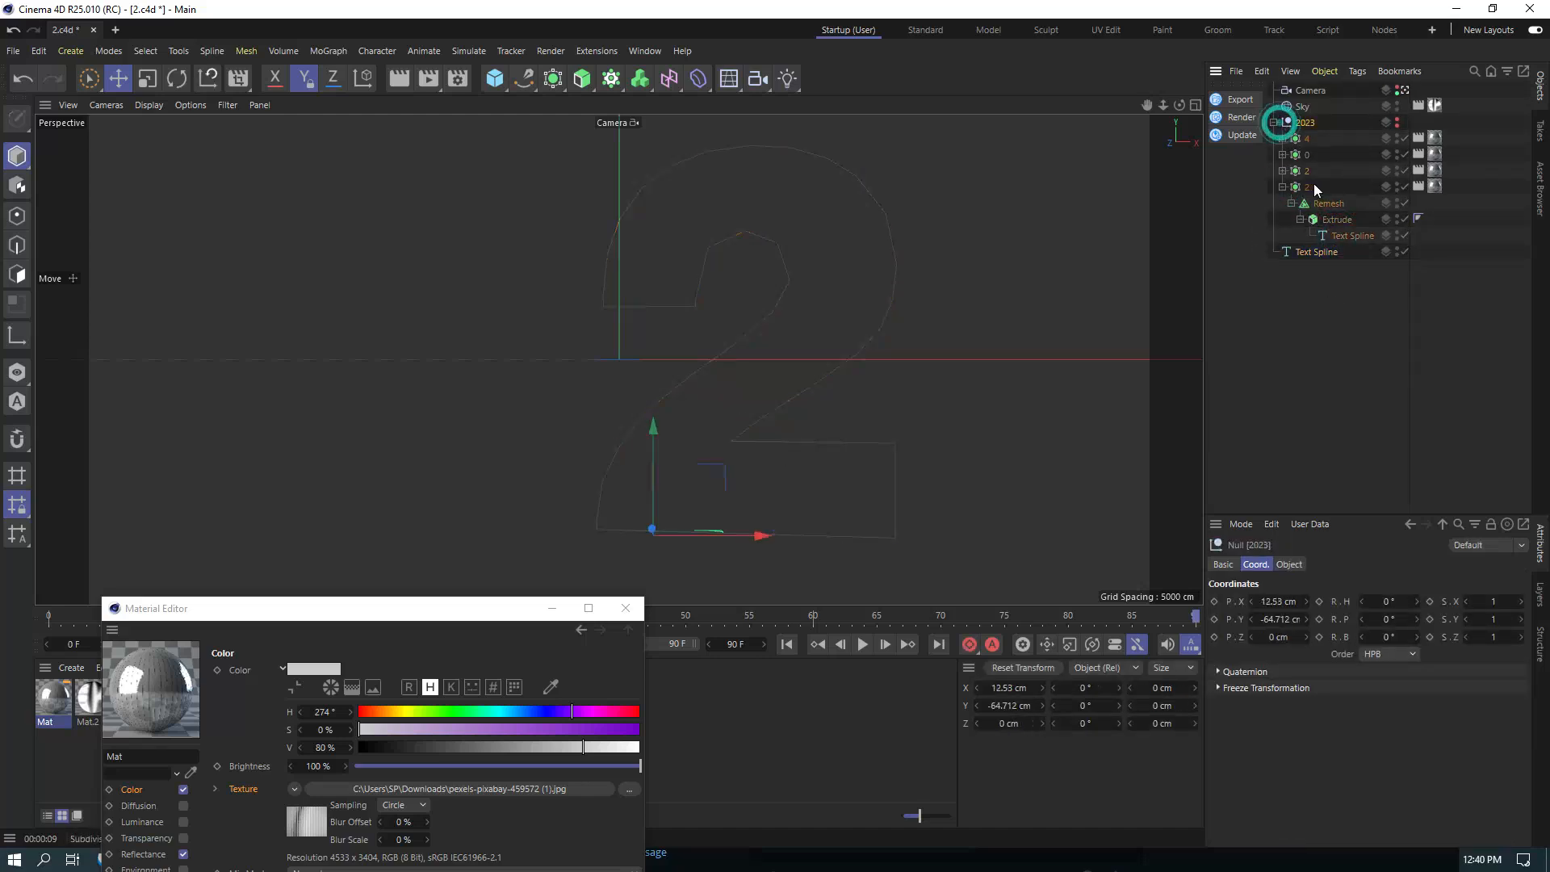
{"action": "left_click", "coordinate": [1274, 122]}
Set the duplicated Text Spline's X, Y and Z position to 0.
{"action": "left_click", "coordinate": [1305, 139]}
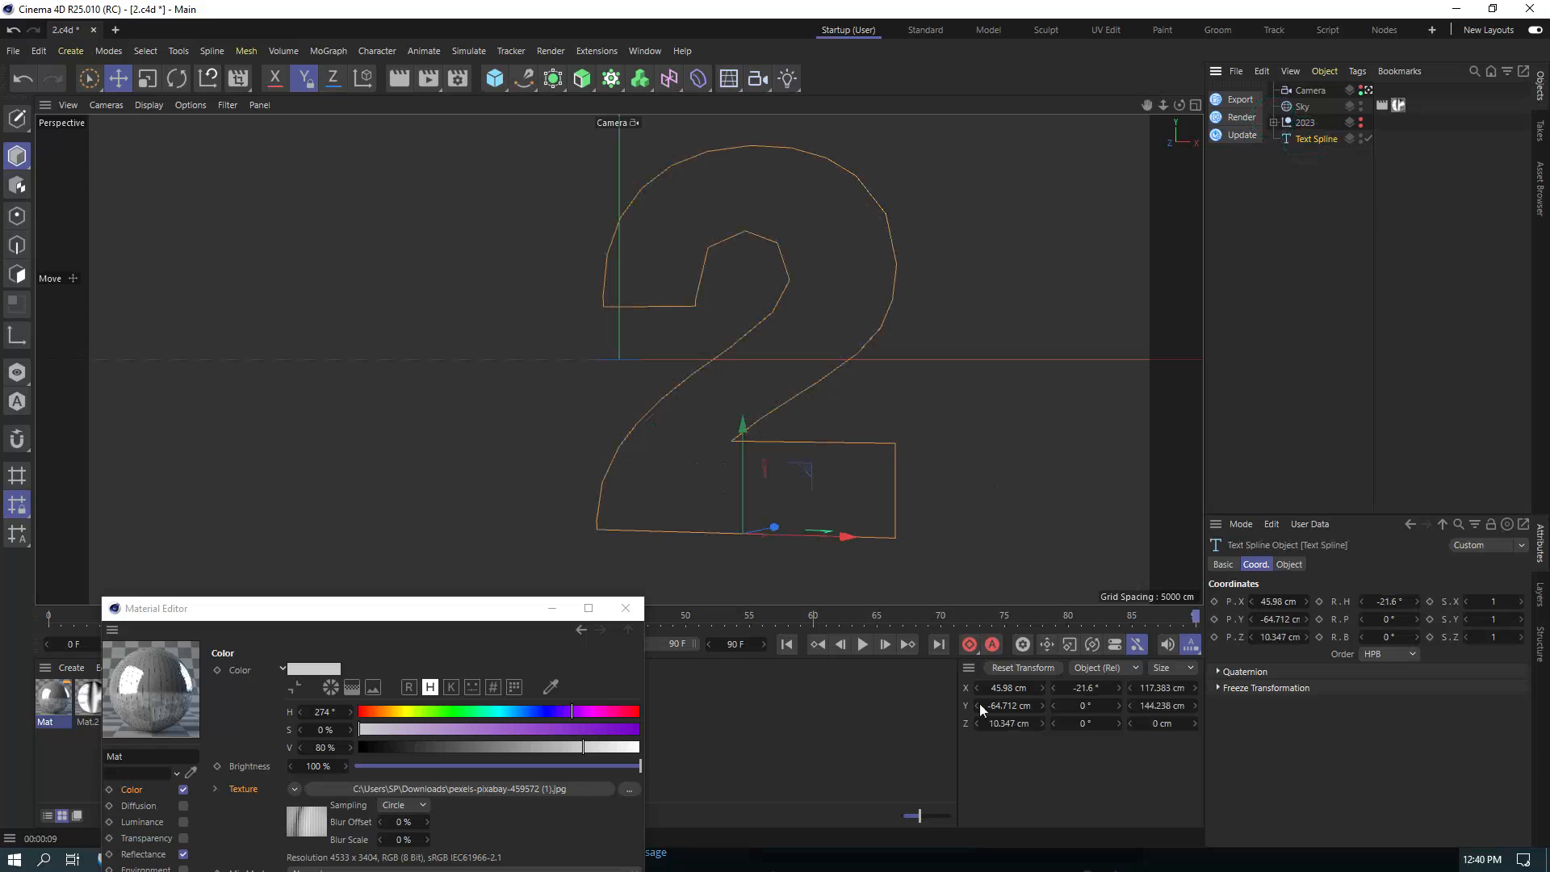
{"action": "left_click", "coordinate": [1007, 688]}
{"action": "type", "text": "0"}
{"action": "key", "text": "Tab"}
{"action": "type", "text": "0"}
{"action": "key", "text": "Tab"}
{"action": "type", "text": "0"}
{"action": "key", "text": "Tab"}
Lower the Text Spline along Y to about -71.8 cm and set its heading rotation to 0°.
{"action": "left_click_drag", "start_coordinate": [619, 261], "coordinate": [635, 452]}
{"action": "left_click", "coordinate": [1083, 688]}
{"action": "type", "text": "0"}
{"action": "key", "text": "Return"}
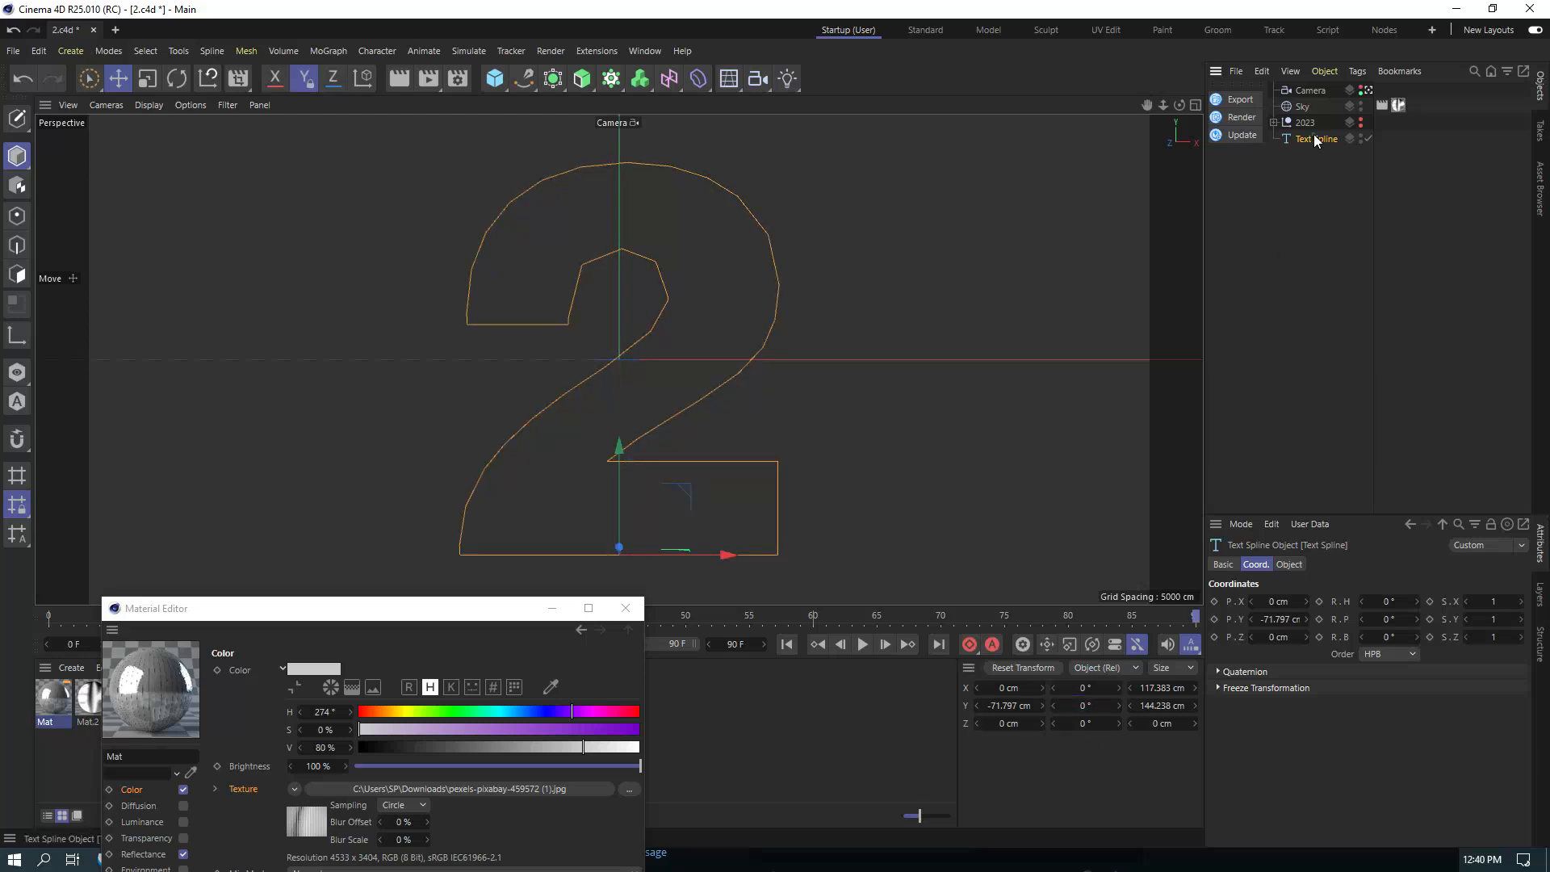
Set the Text Spline's intermediate point angle to 50° with Subdivided points.
{"action": "left_click", "coordinate": [1289, 564]}
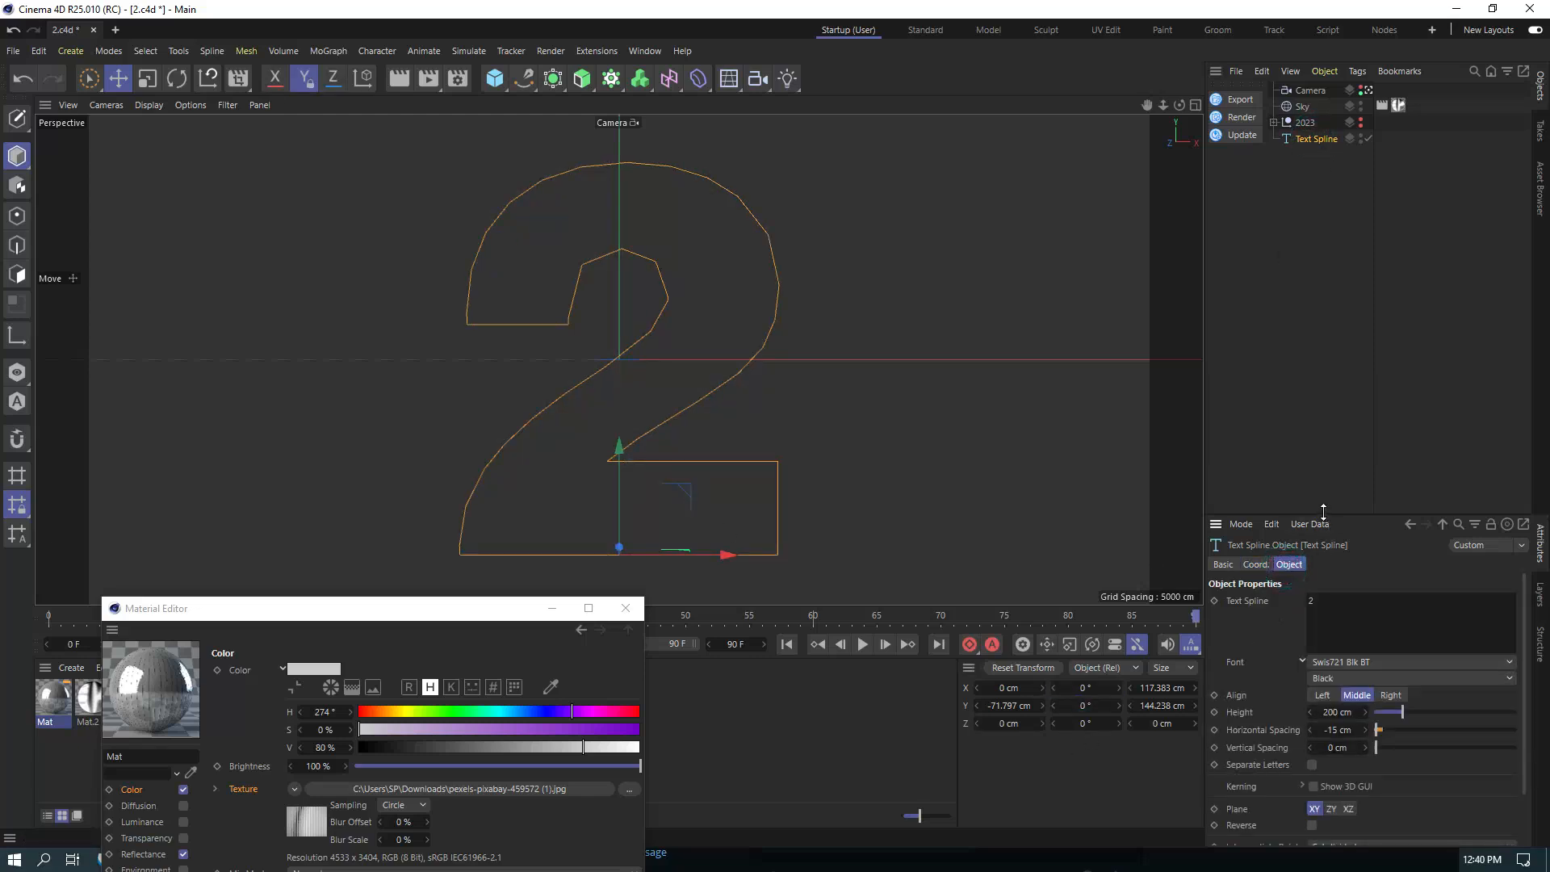
{"action": "left_click_drag", "start_coordinate": [1323, 511], "coordinate": [1316, 249]}
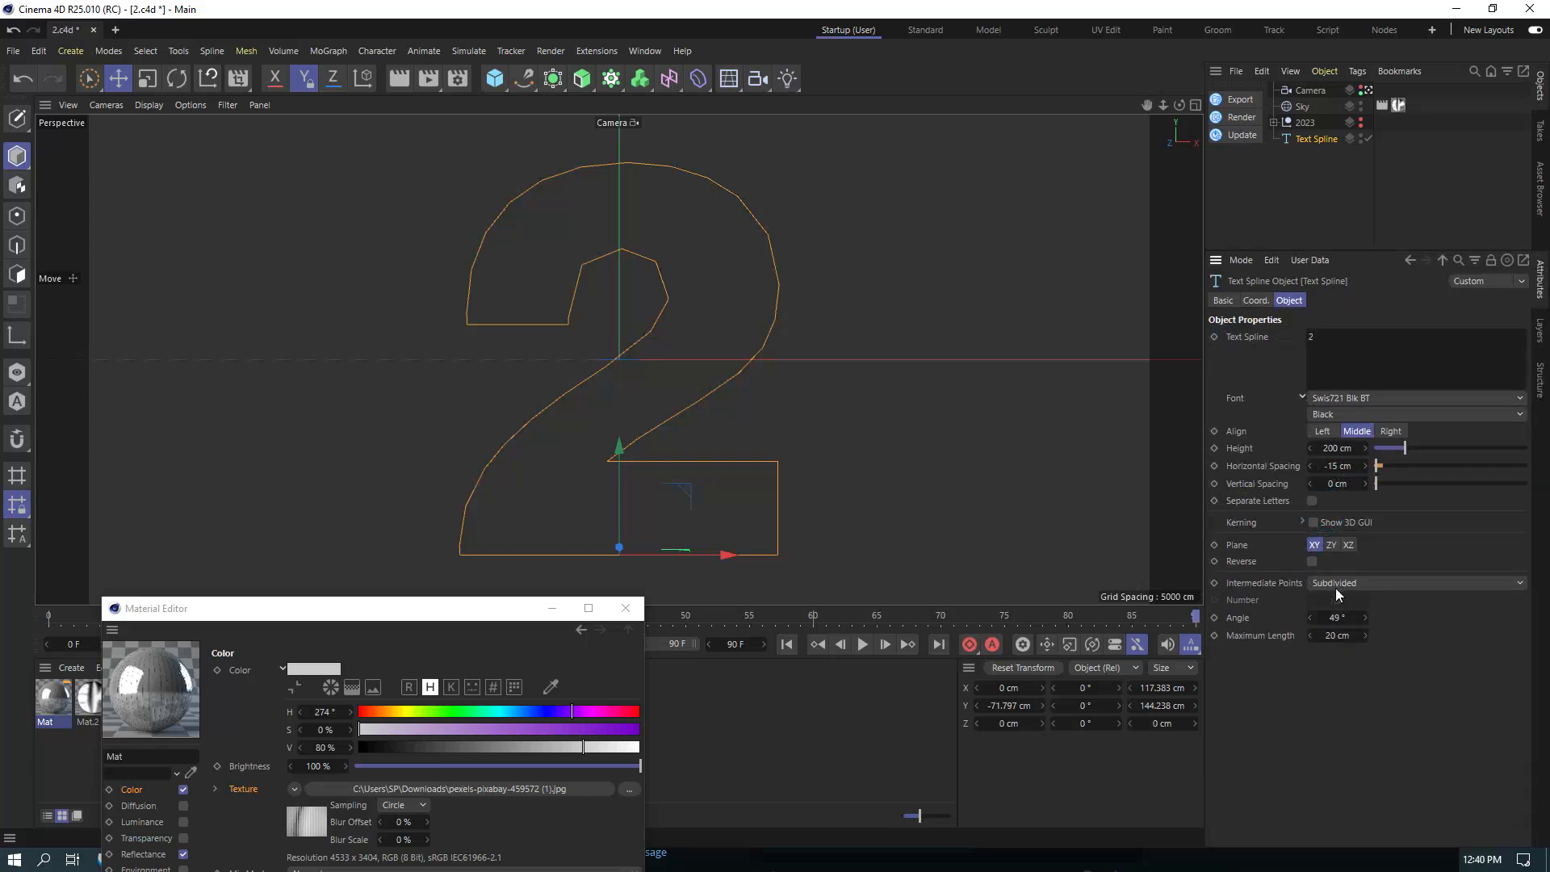
{"action": "left_click", "coordinate": [1338, 635]}
{"action": "key", "text": "Return"}
{"action": "left_click", "coordinate": [1334, 618]}
{"action": "type", "text": "50"}
{"action": "key", "text": "Return"}
Wrap the Text Spline in an Extrude generator and set its offset to 20 cm.
{"action": "left_click", "coordinate": [583, 79], "text": "alt"}
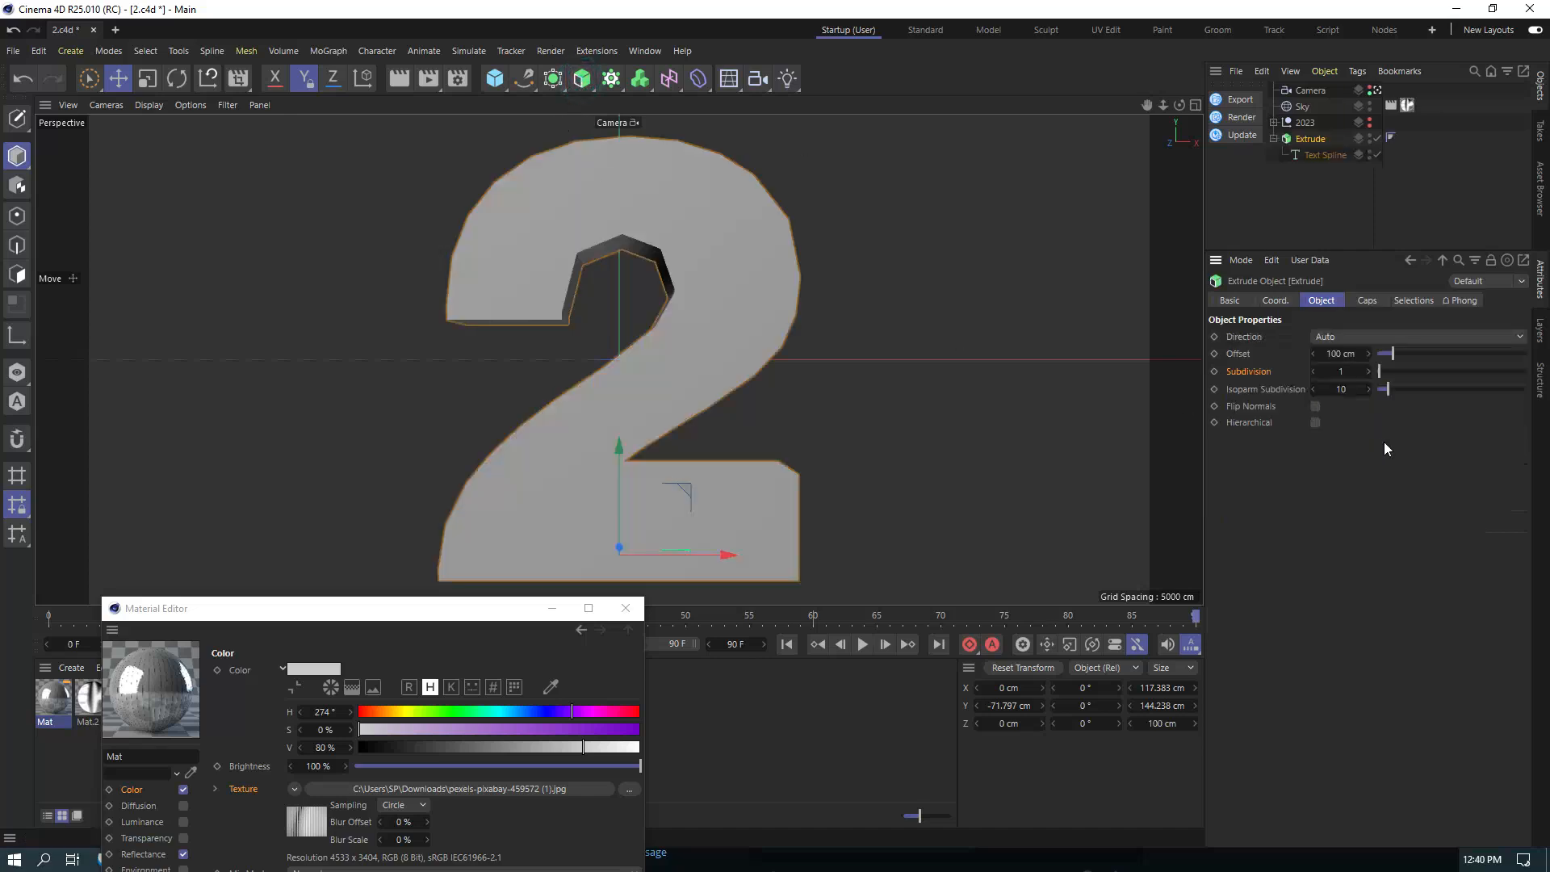
{"action": "left_click", "coordinate": [1340, 354]}
{"action": "type", "text": "20"}
{"action": "key", "text": "Return"}
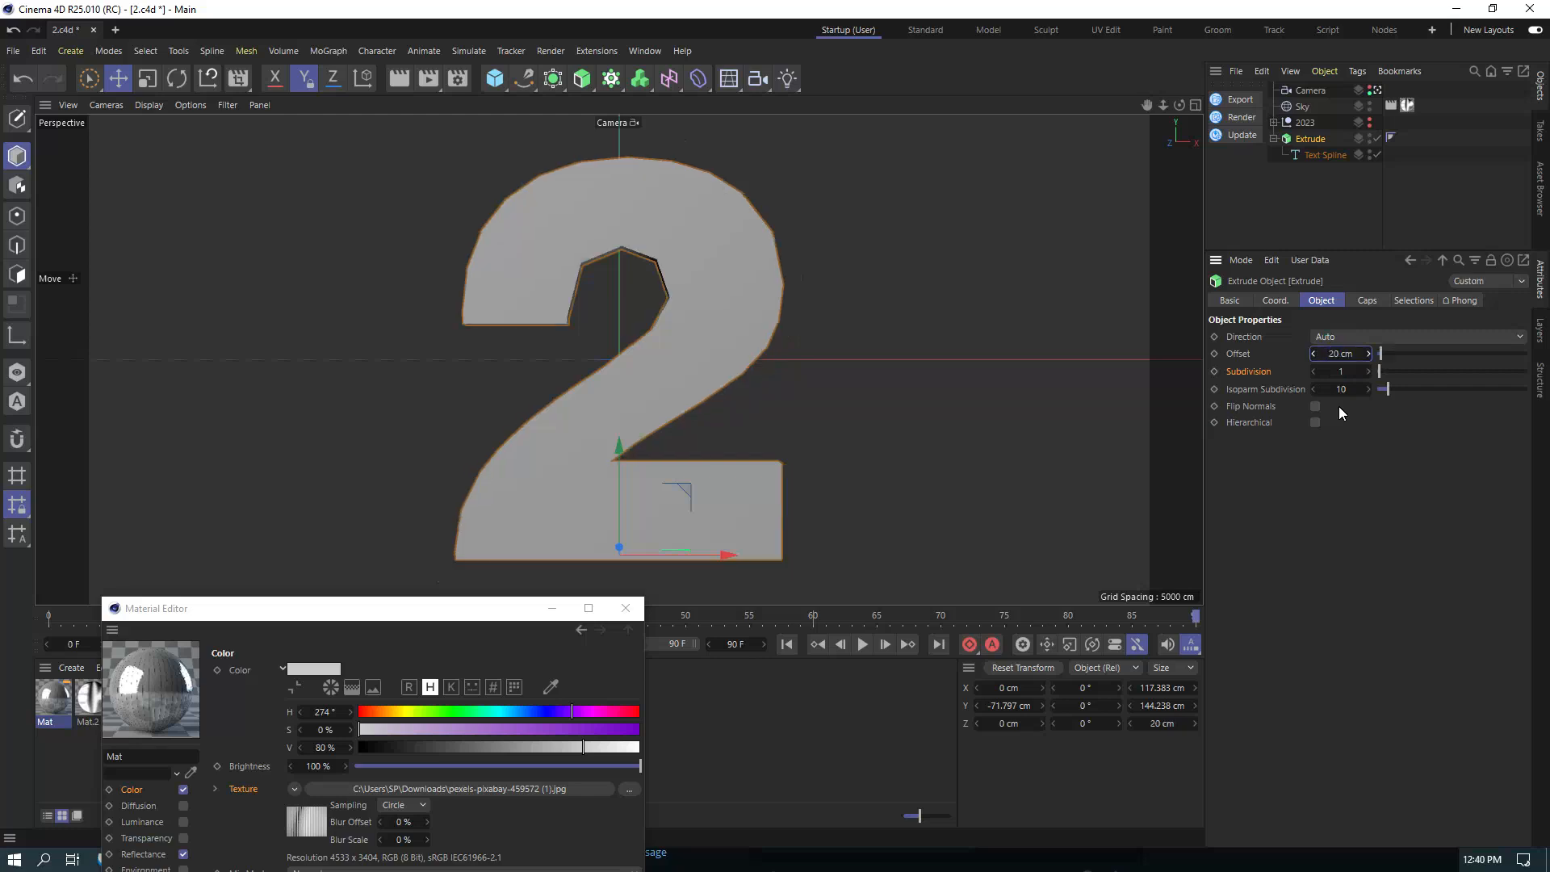
Give the Extrude's caps a round bevel of about 7.6 cm and set the caps type to Delaunay.
{"action": "left_click", "coordinate": [1370, 302]}
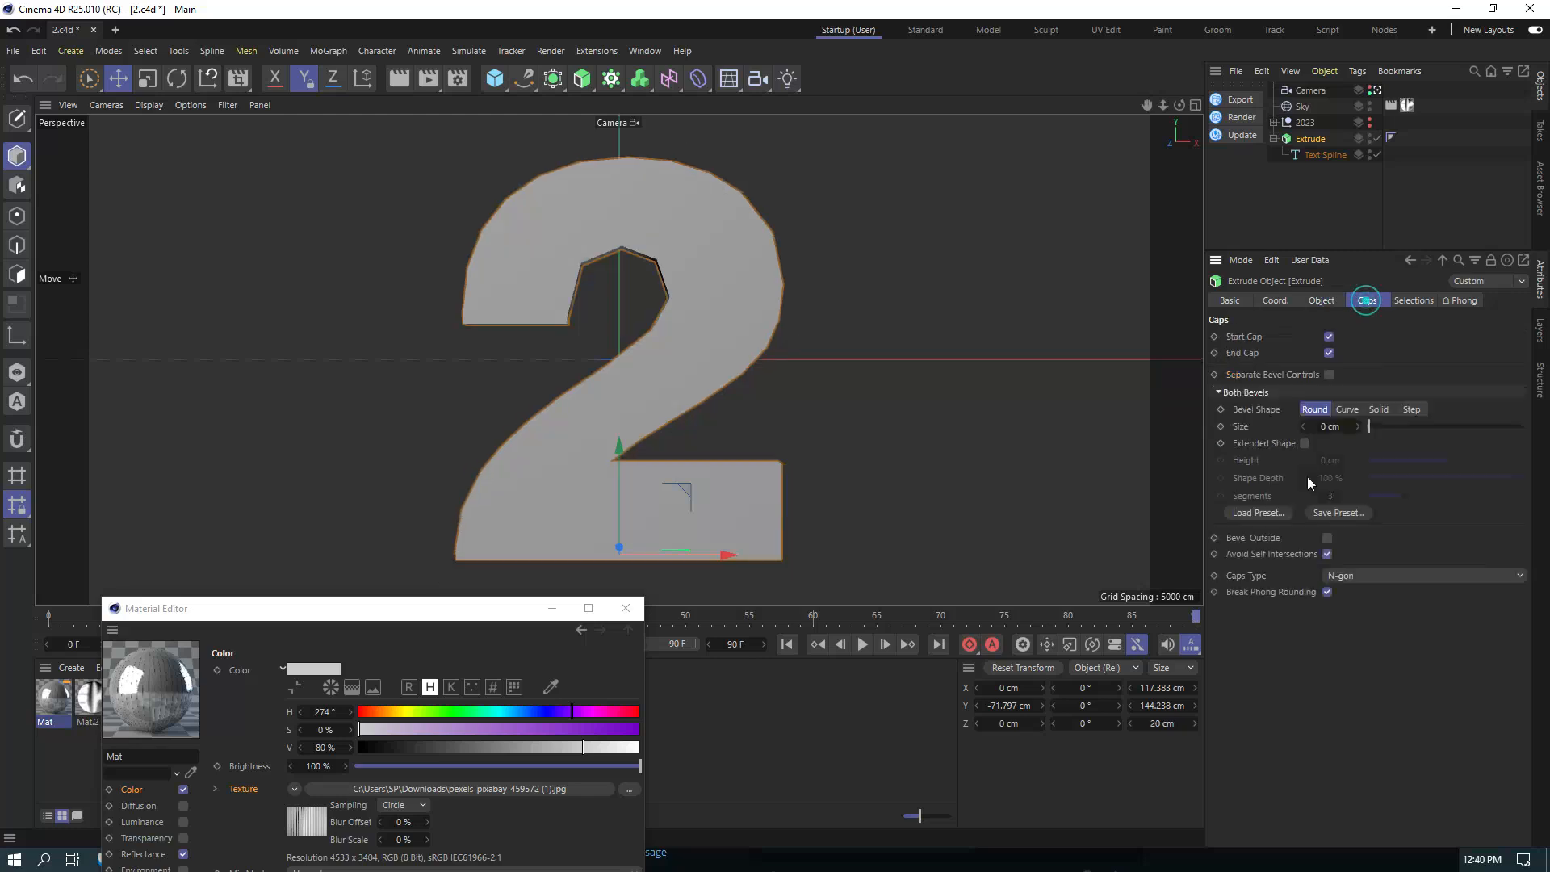
{"action": "left_click", "coordinate": [1391, 425]}
{"action": "left_click_drag", "start_coordinate": [1391, 425], "coordinate": [1379, 424]}
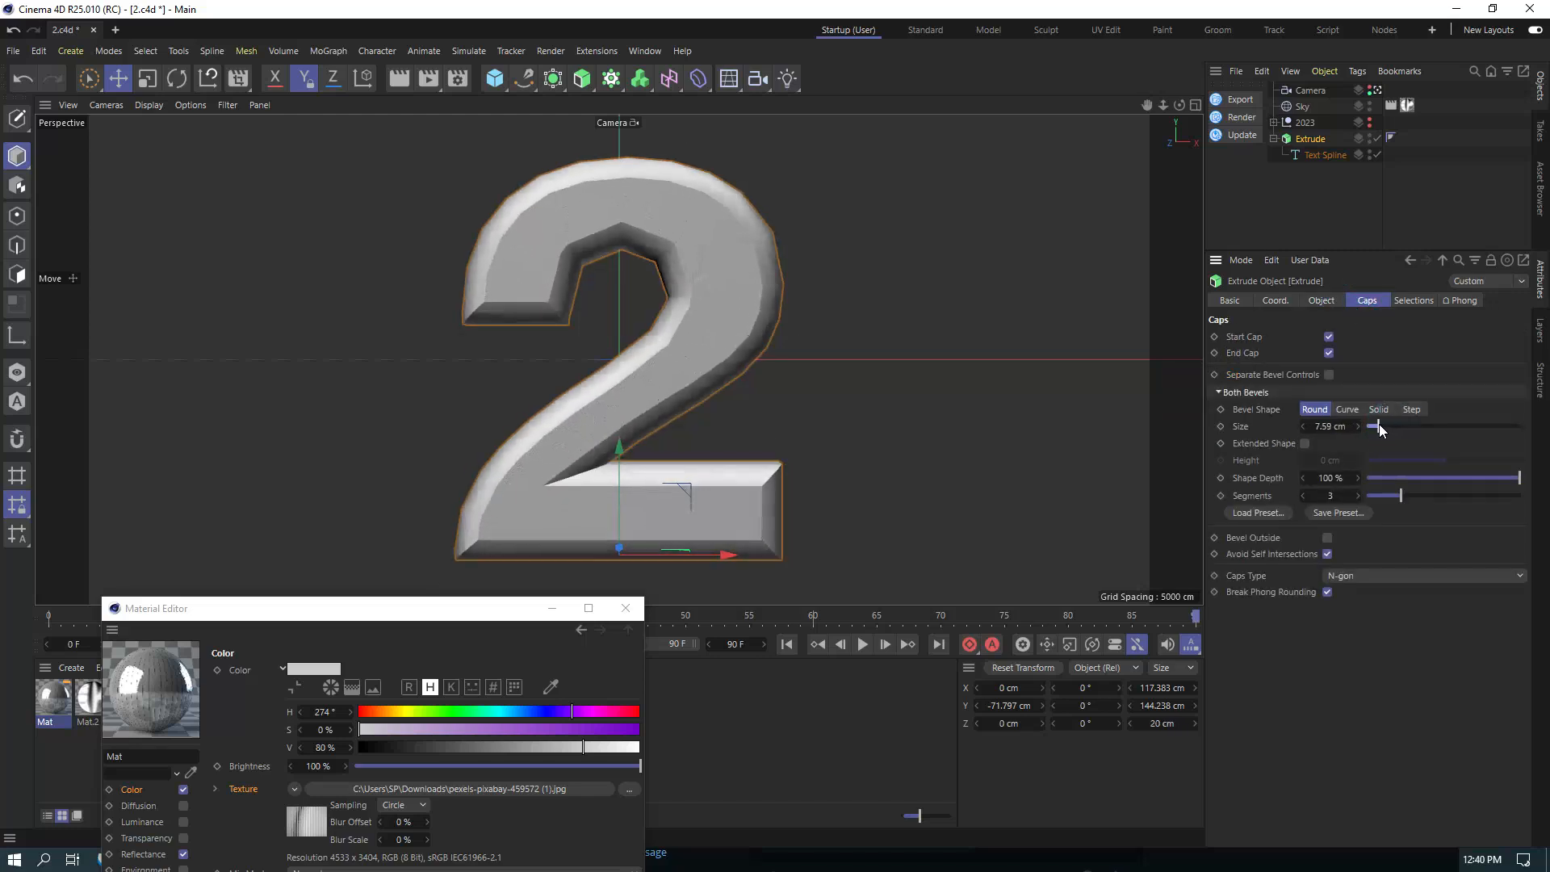
{"action": "left_click", "coordinate": [1360, 575]}
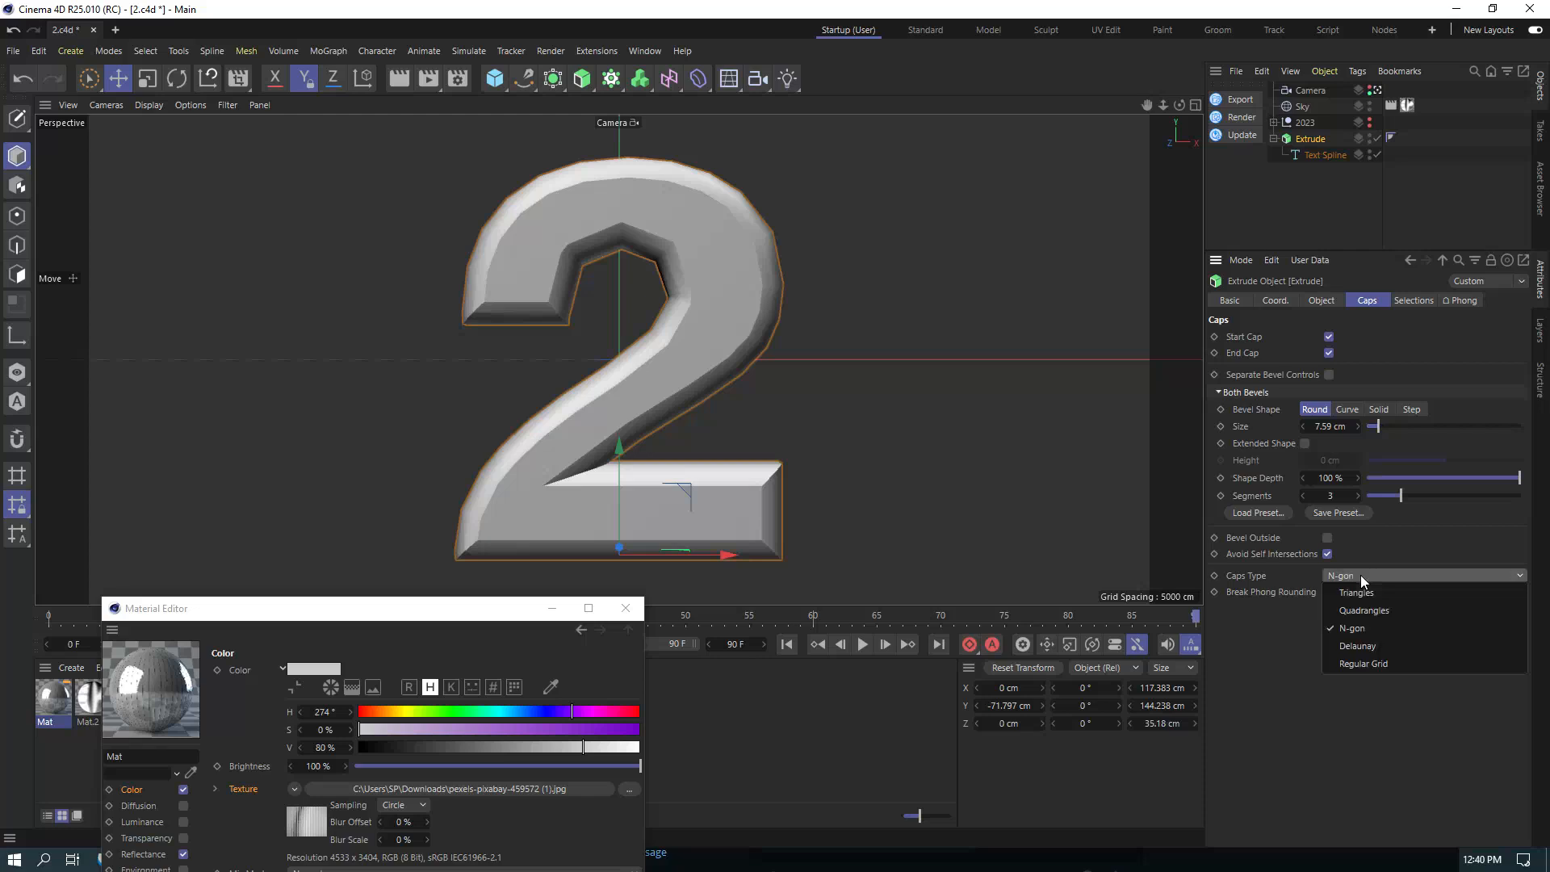
{"action": "left_click", "coordinate": [1358, 646]}
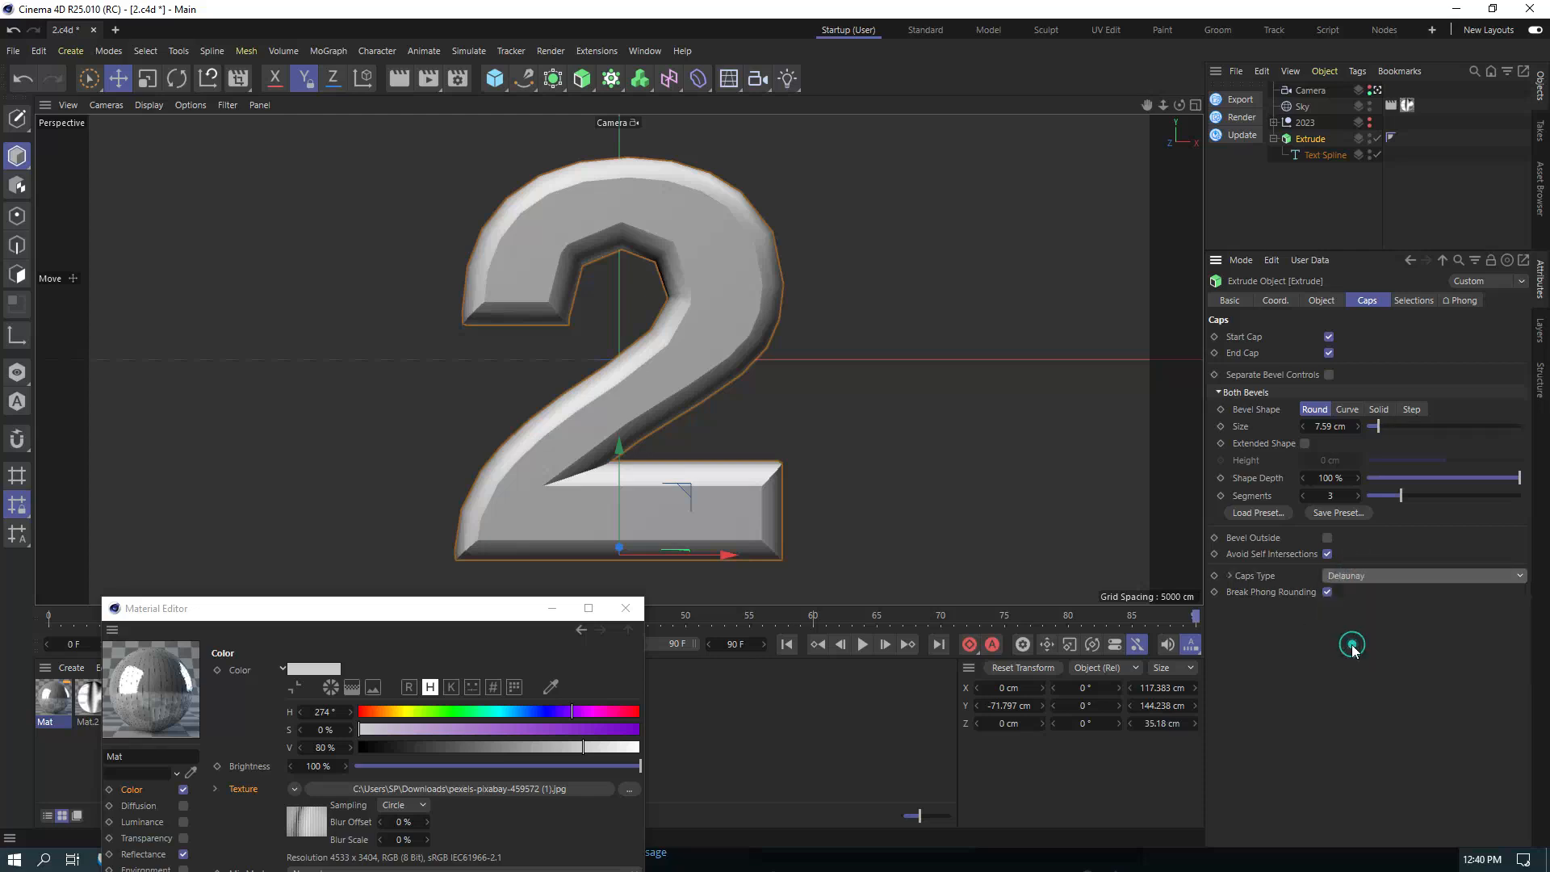
Nest the Extrude inside a Remesh generator and place the Remesh inside a Subdivision Surface.
{"action": "left_click", "coordinate": [553, 78]}
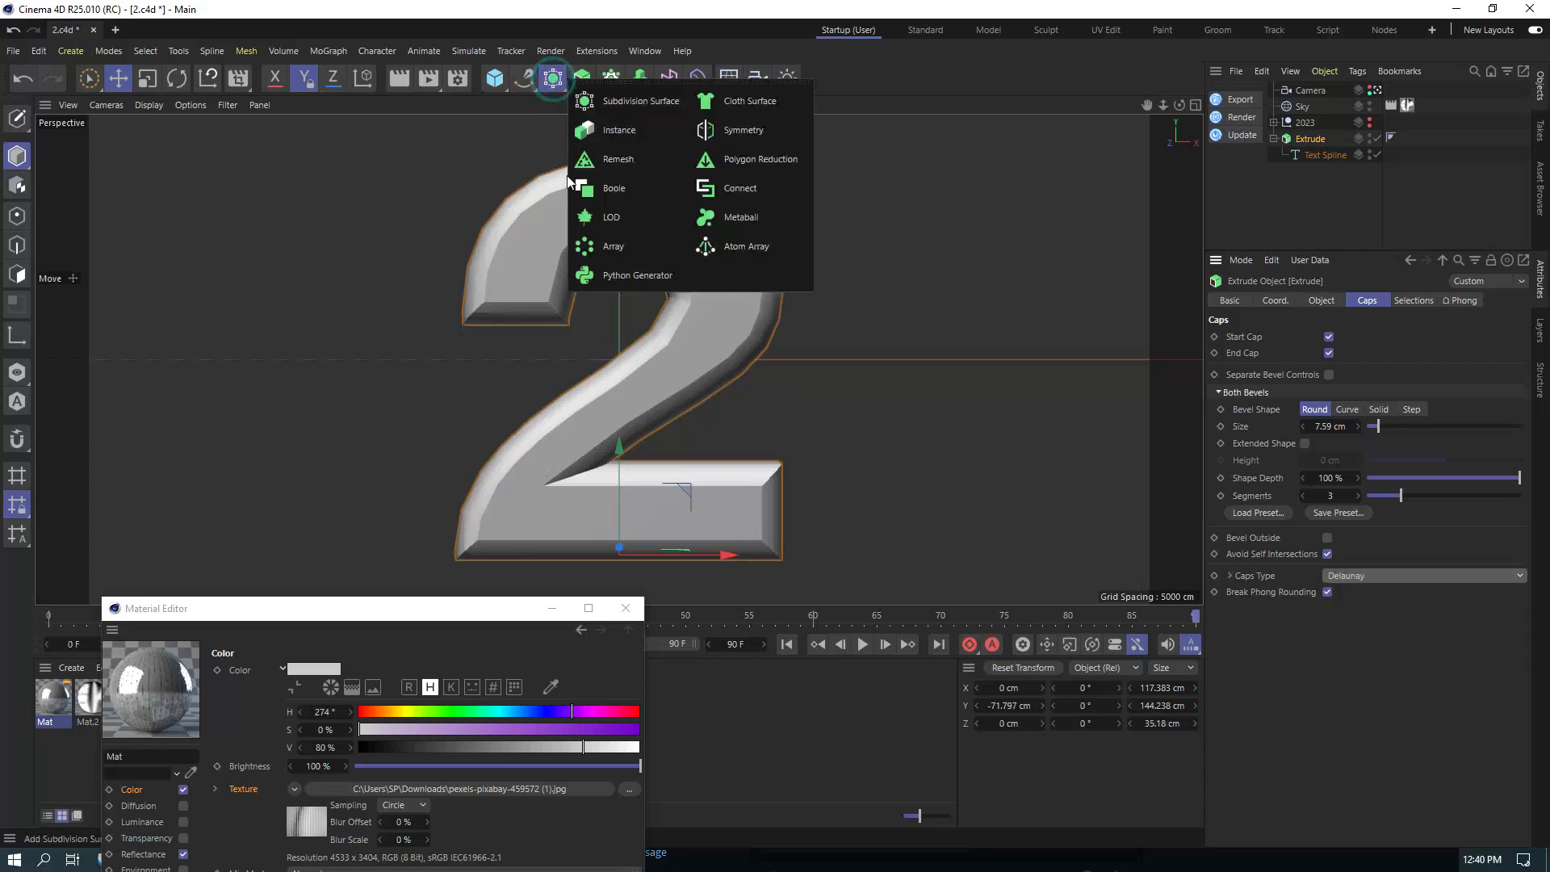
{"action": "left_click", "coordinate": [618, 159]}
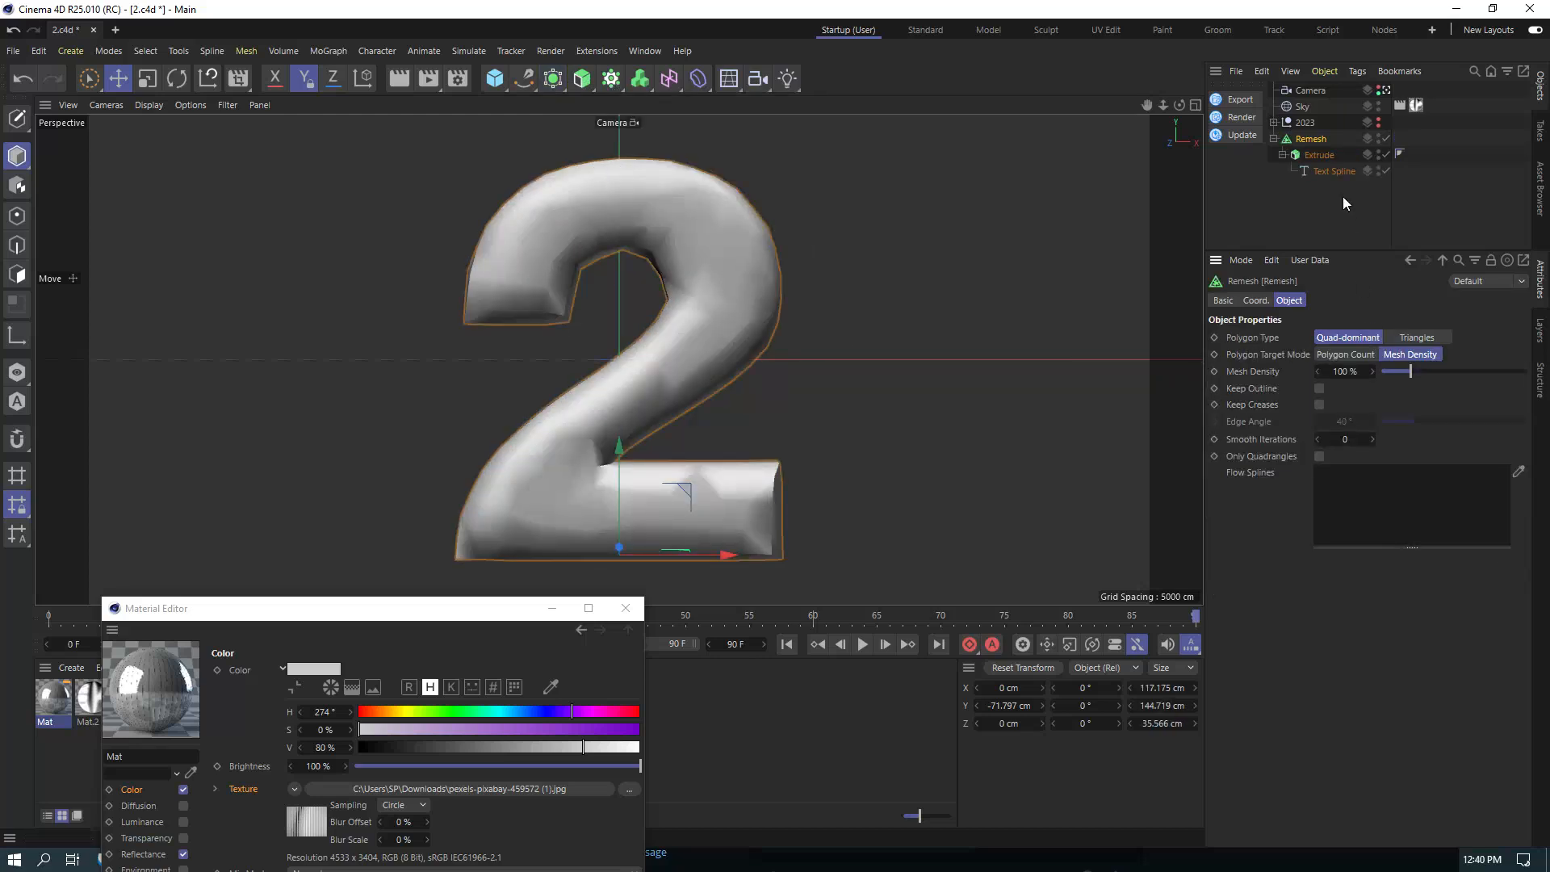
{"action": "left_click", "coordinate": [553, 78], "text": "alt"}
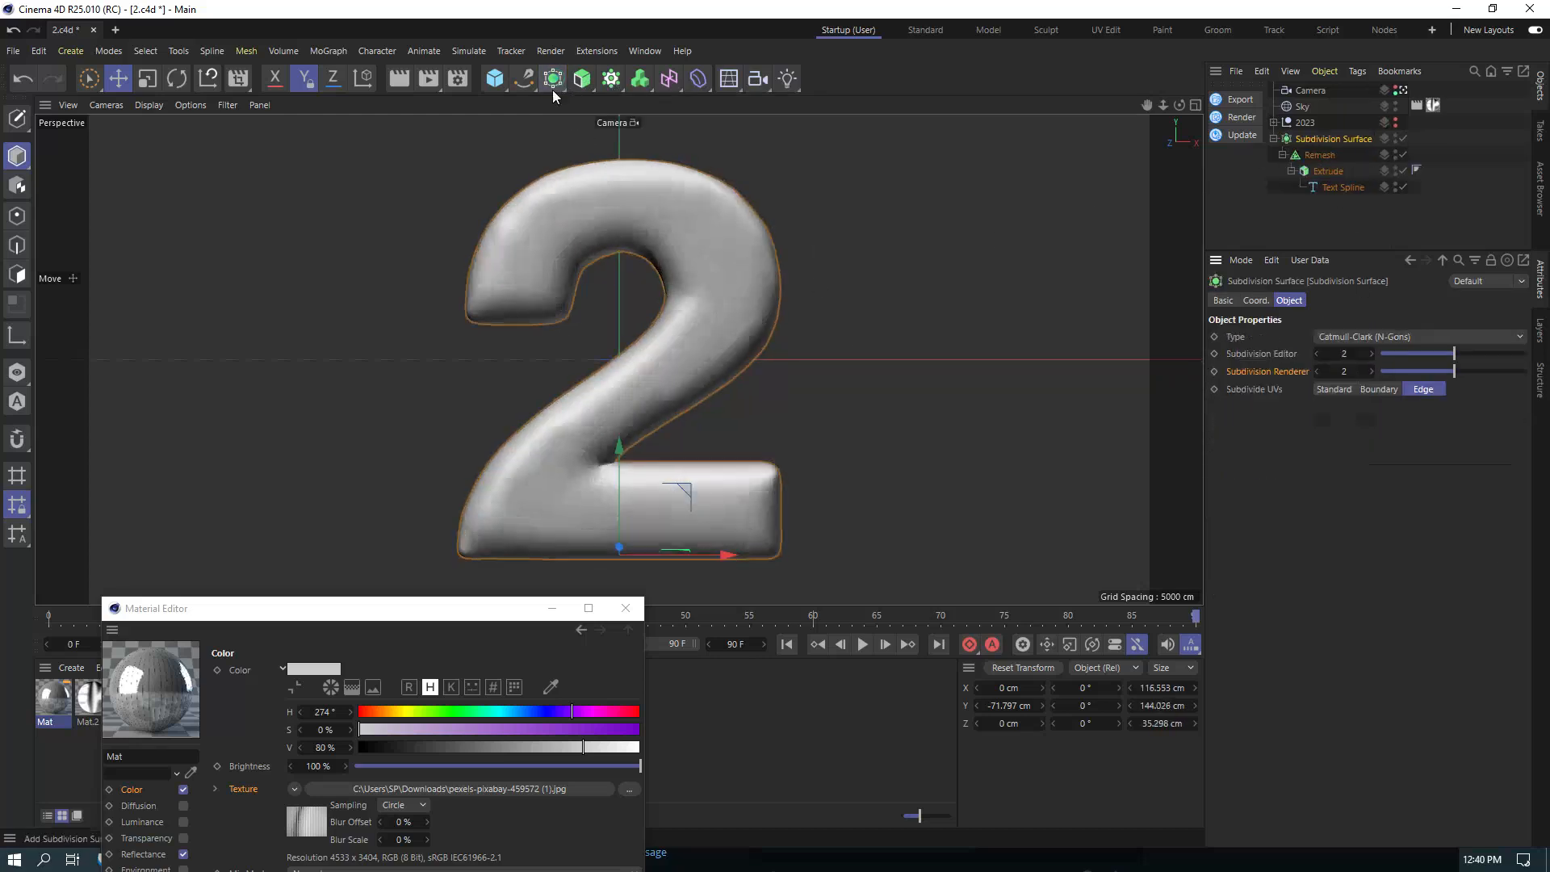
Increase the Extrude's cap bevel size to about 16.5 cm, then collapse and select the Subdivision Surface.
{"action": "left_click", "coordinate": [1324, 173]}
{"action": "left_click_drag", "start_coordinate": [1384, 431], "coordinate": [1392, 434]}
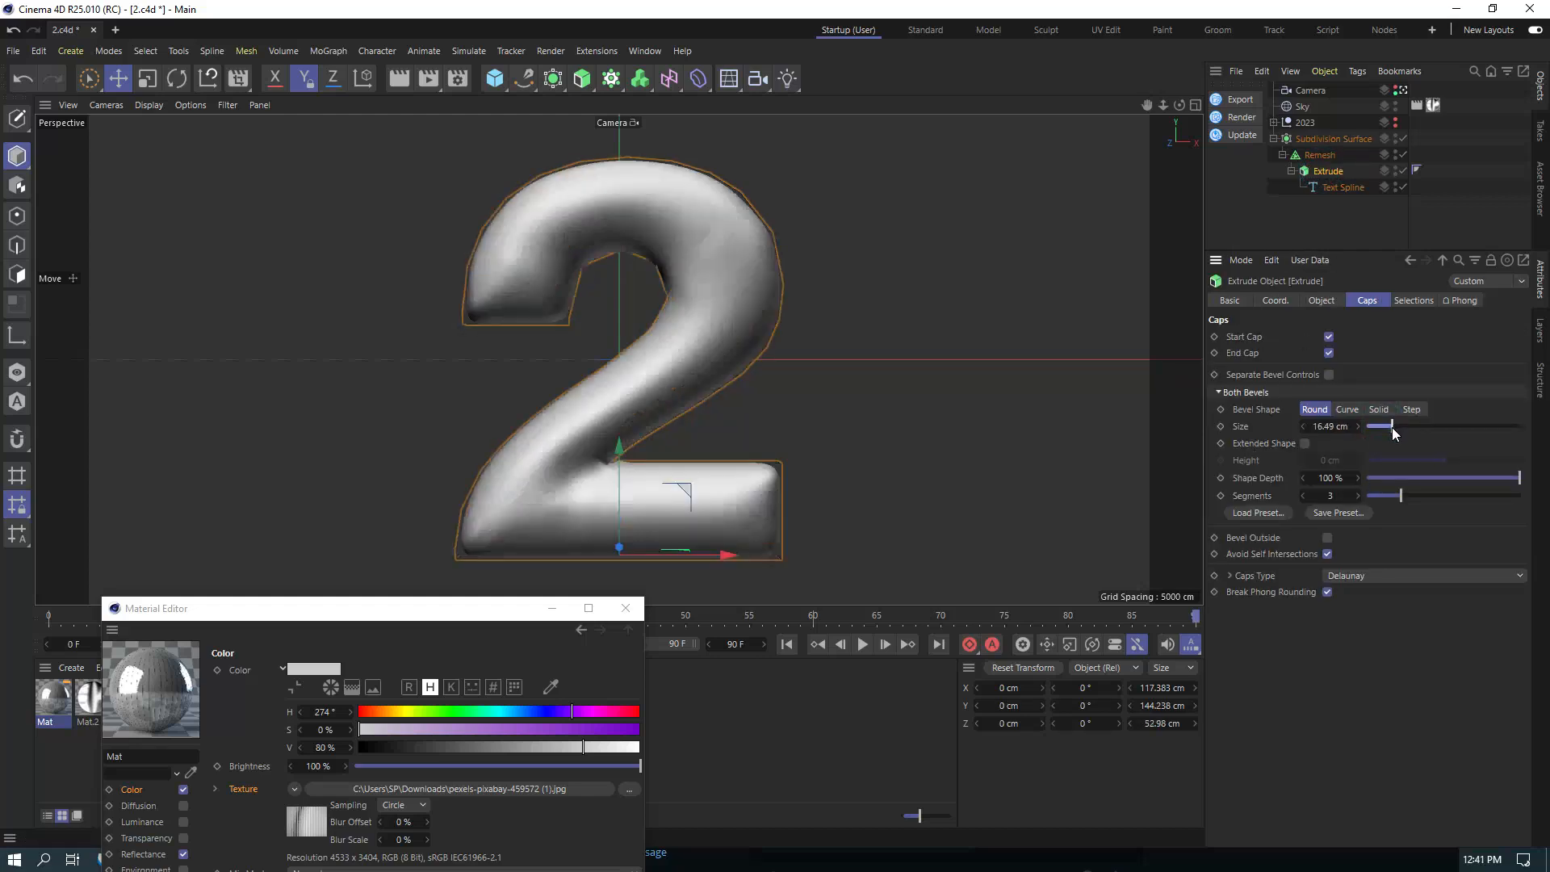
{"action": "left_click", "coordinate": [1273, 138]}
{"action": "left_click", "coordinate": [1290, 139]}
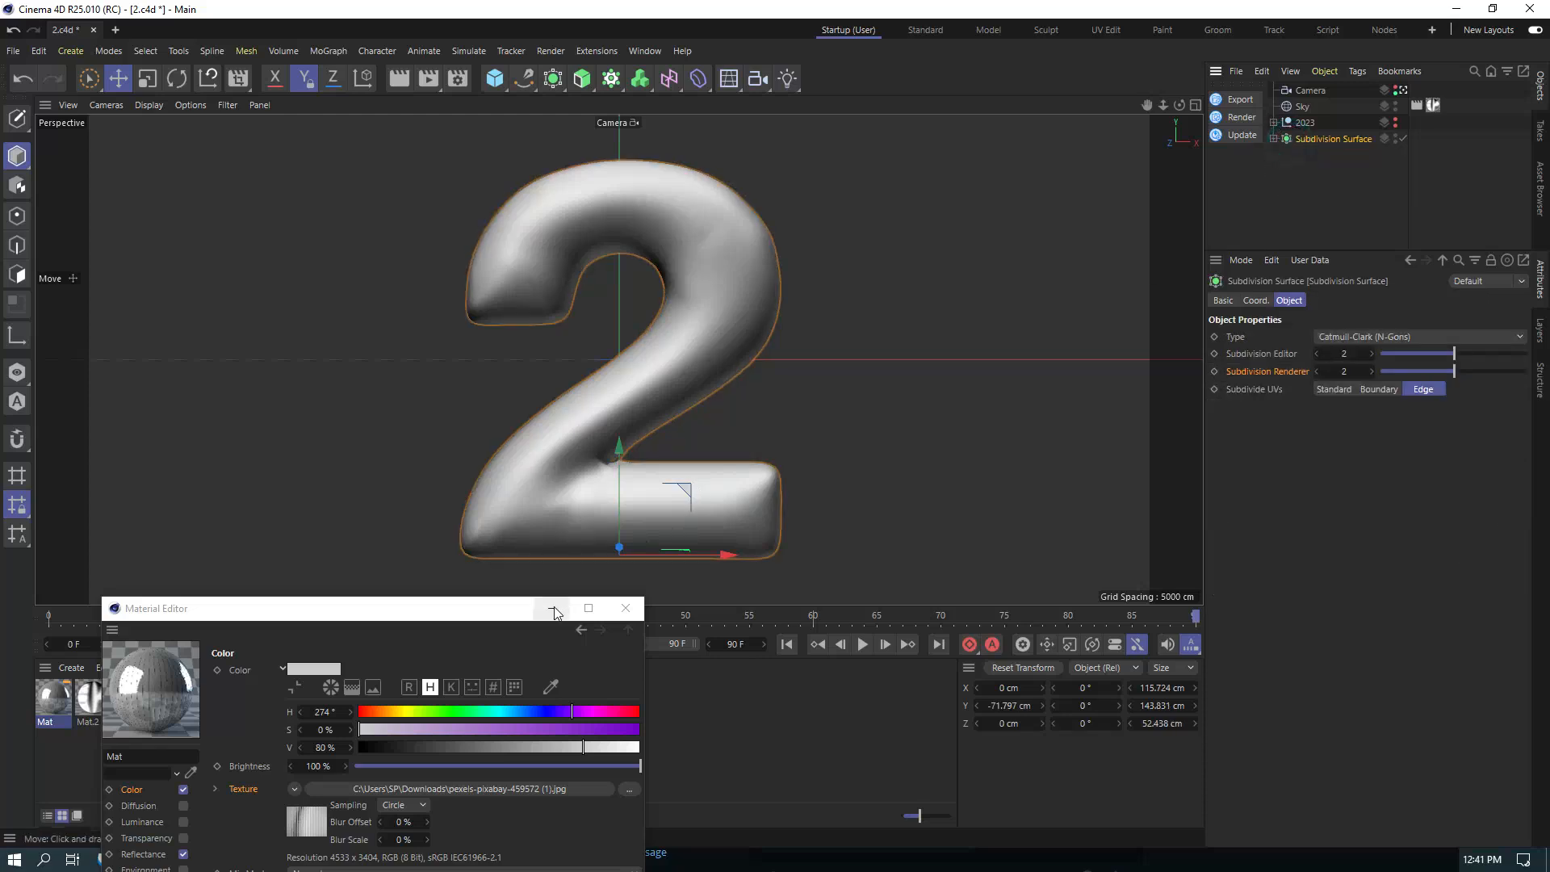
Close the Material Editor and apply the ribbed metal material Mat to the digit.
{"action": "left_click", "coordinate": [631, 607]}
{"action": "left_click", "coordinate": [252, 712]}
{"action": "left_click_drag", "start_coordinate": [522, 501], "coordinate": [529, 499]}
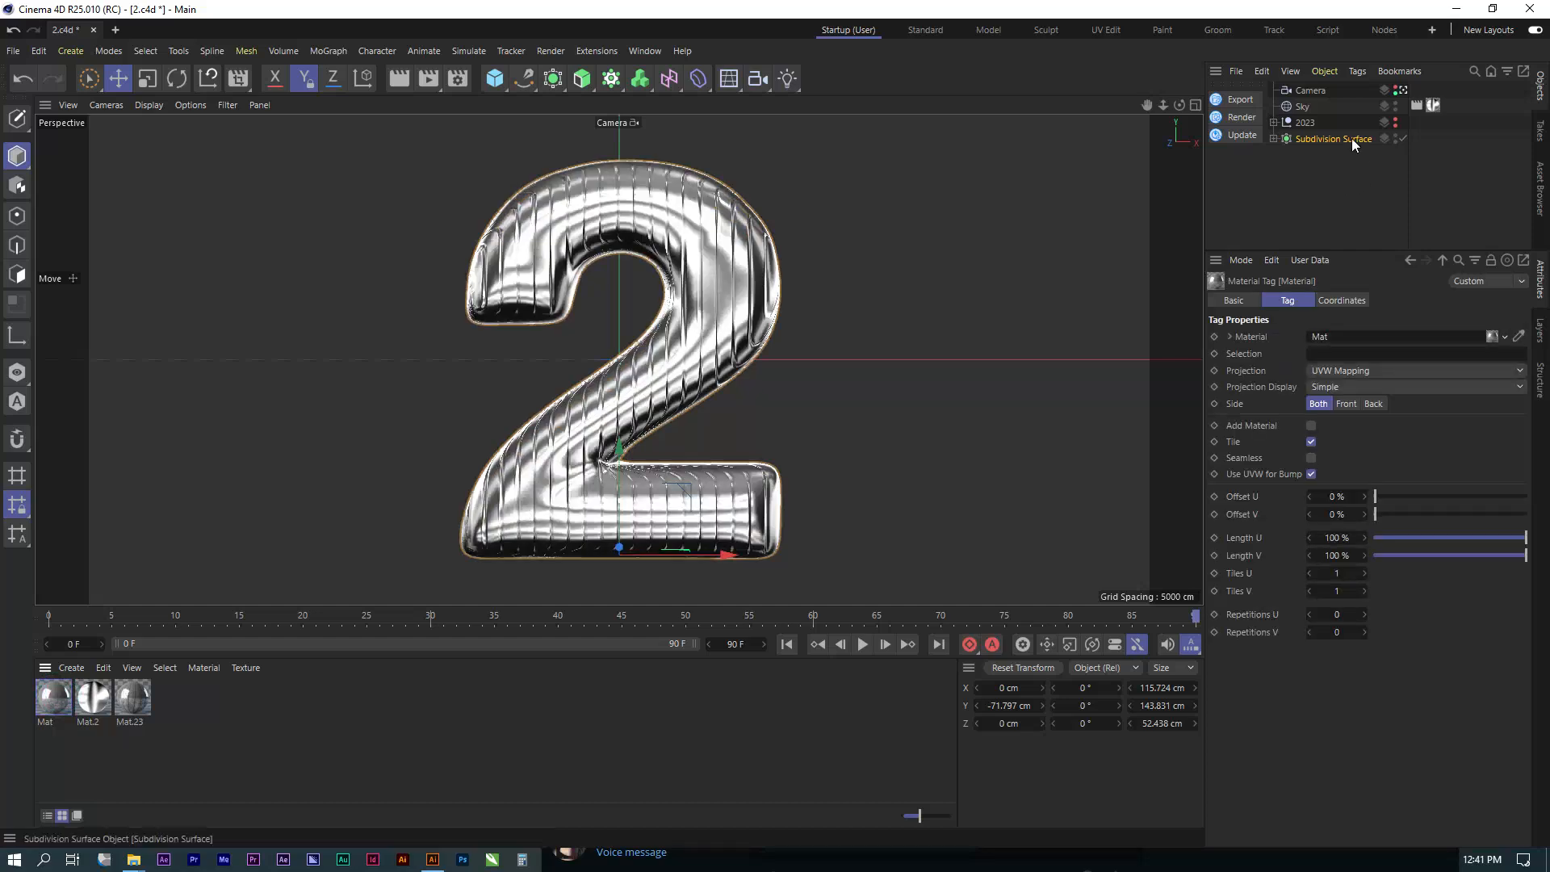
Add a Compositing tag to the Subdivision Surface and disable Seen by Reflection.
{"action": "right_click", "coordinate": [1352, 140]}
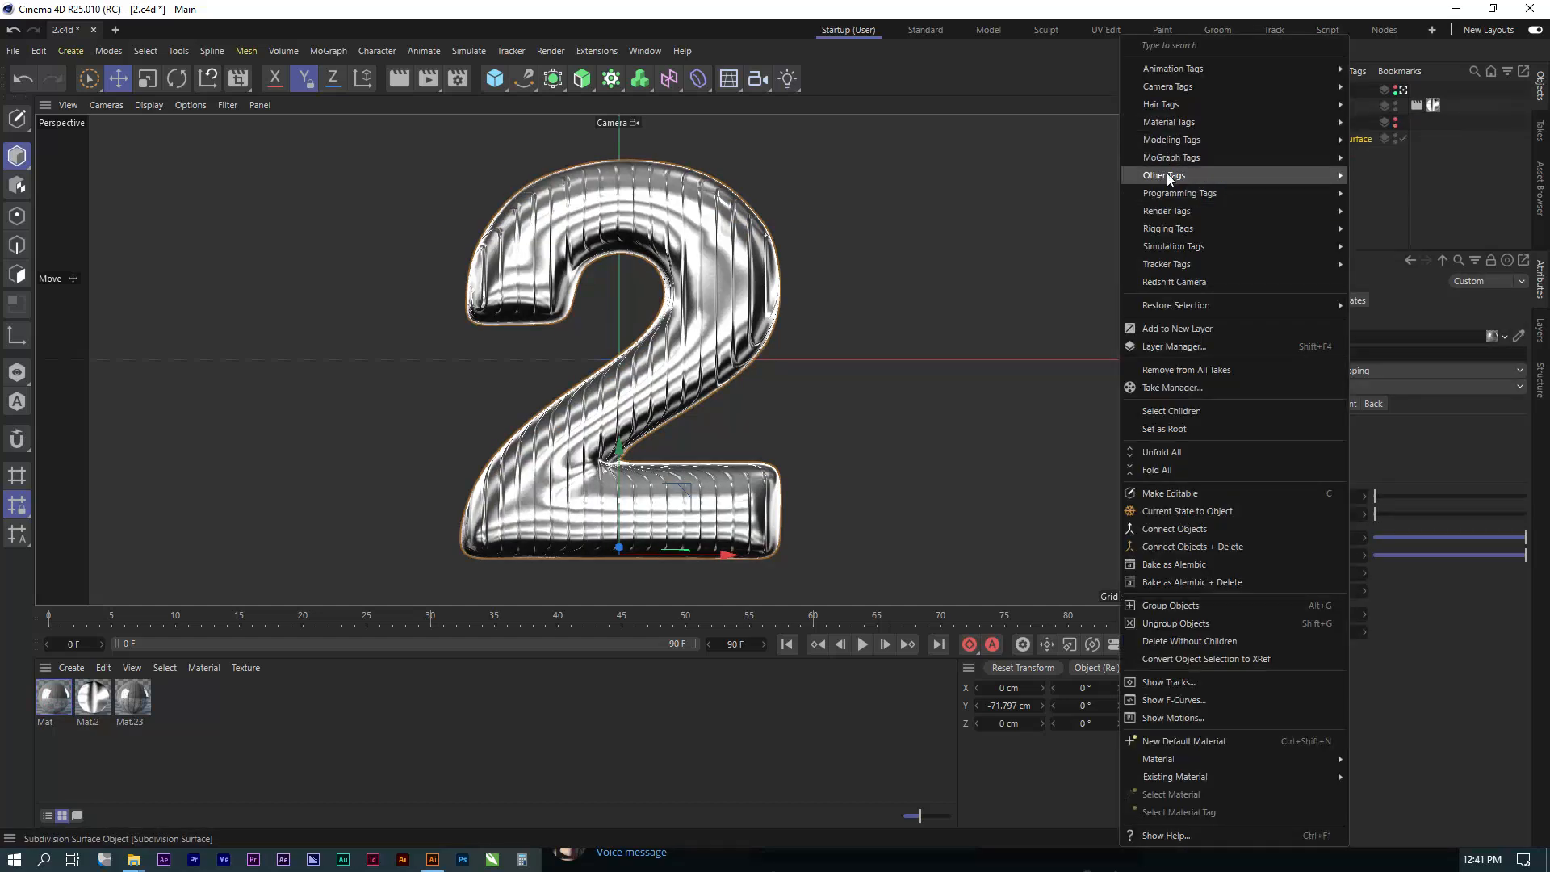
{"action": "mouse_move", "coordinate": [1180, 214]}
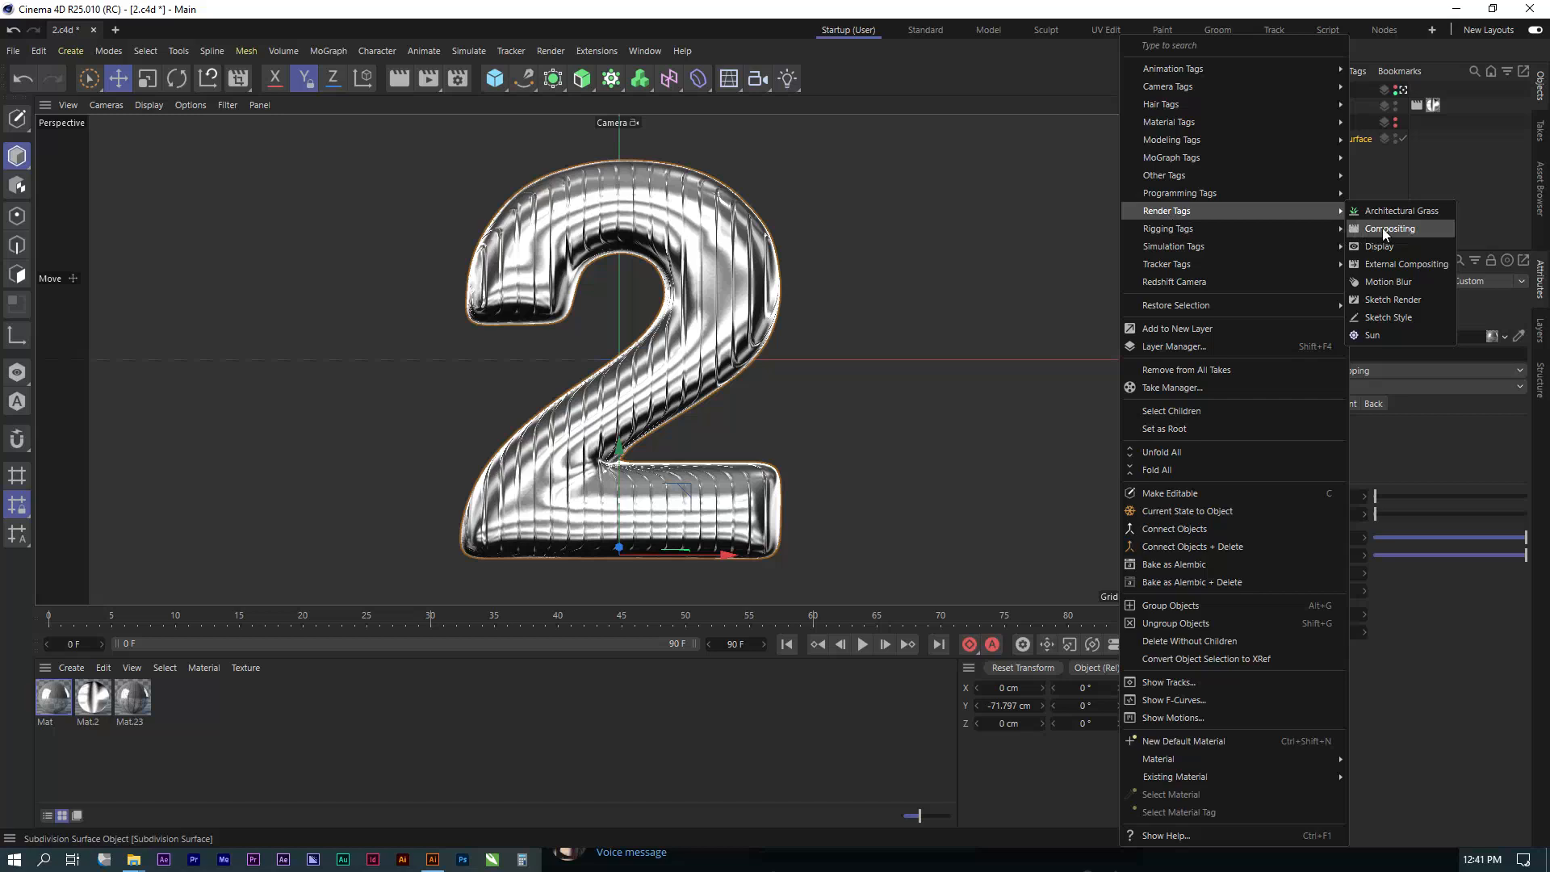
{"action": "left_click", "coordinate": [1385, 229]}
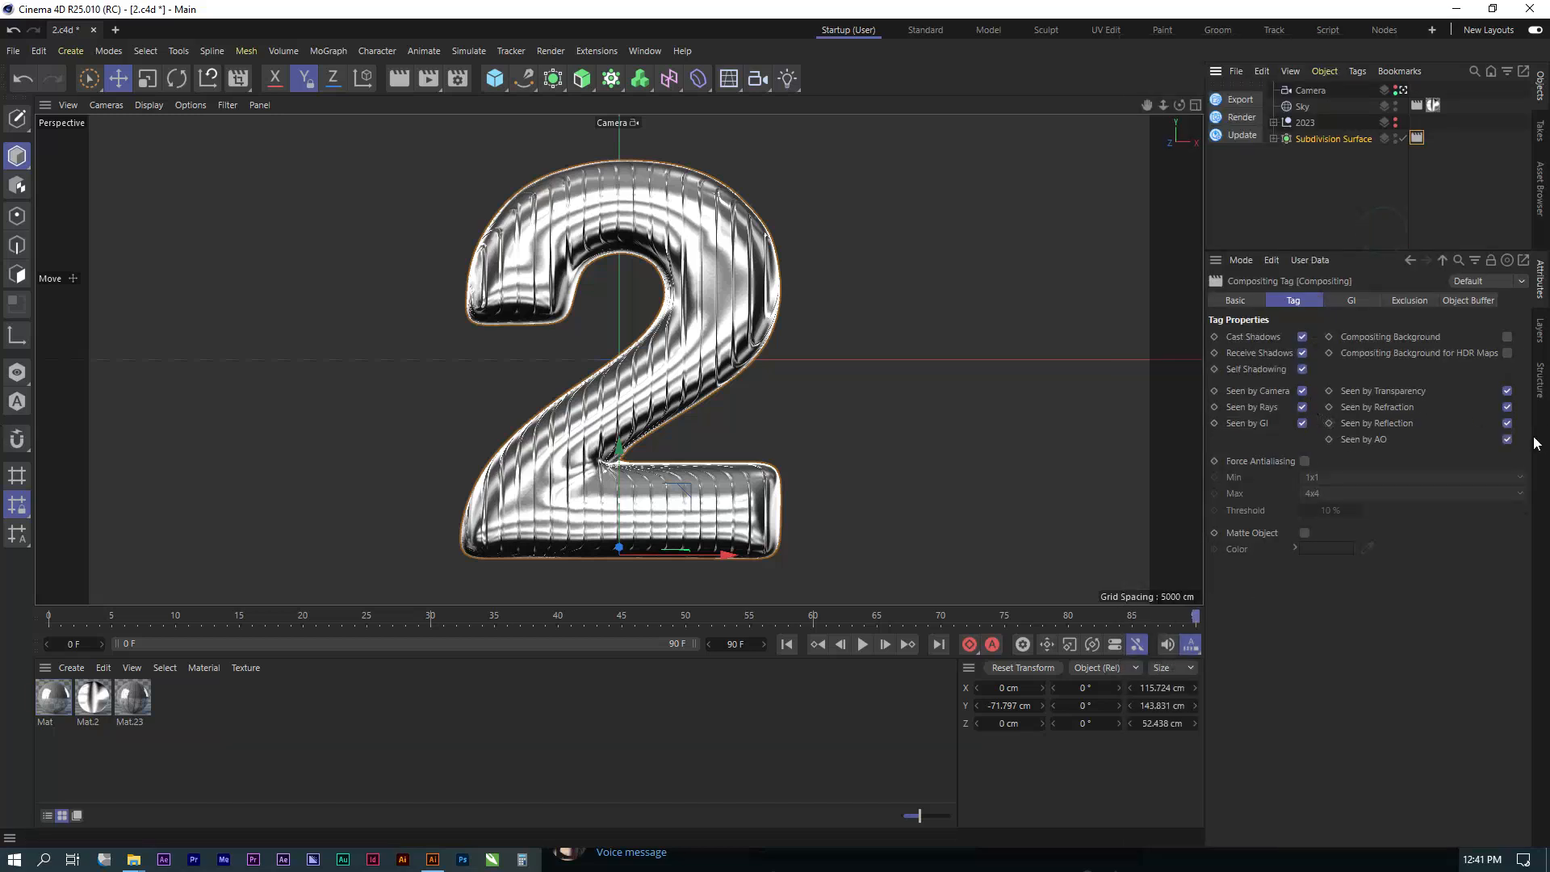
{"action": "left_click", "coordinate": [1508, 424]}
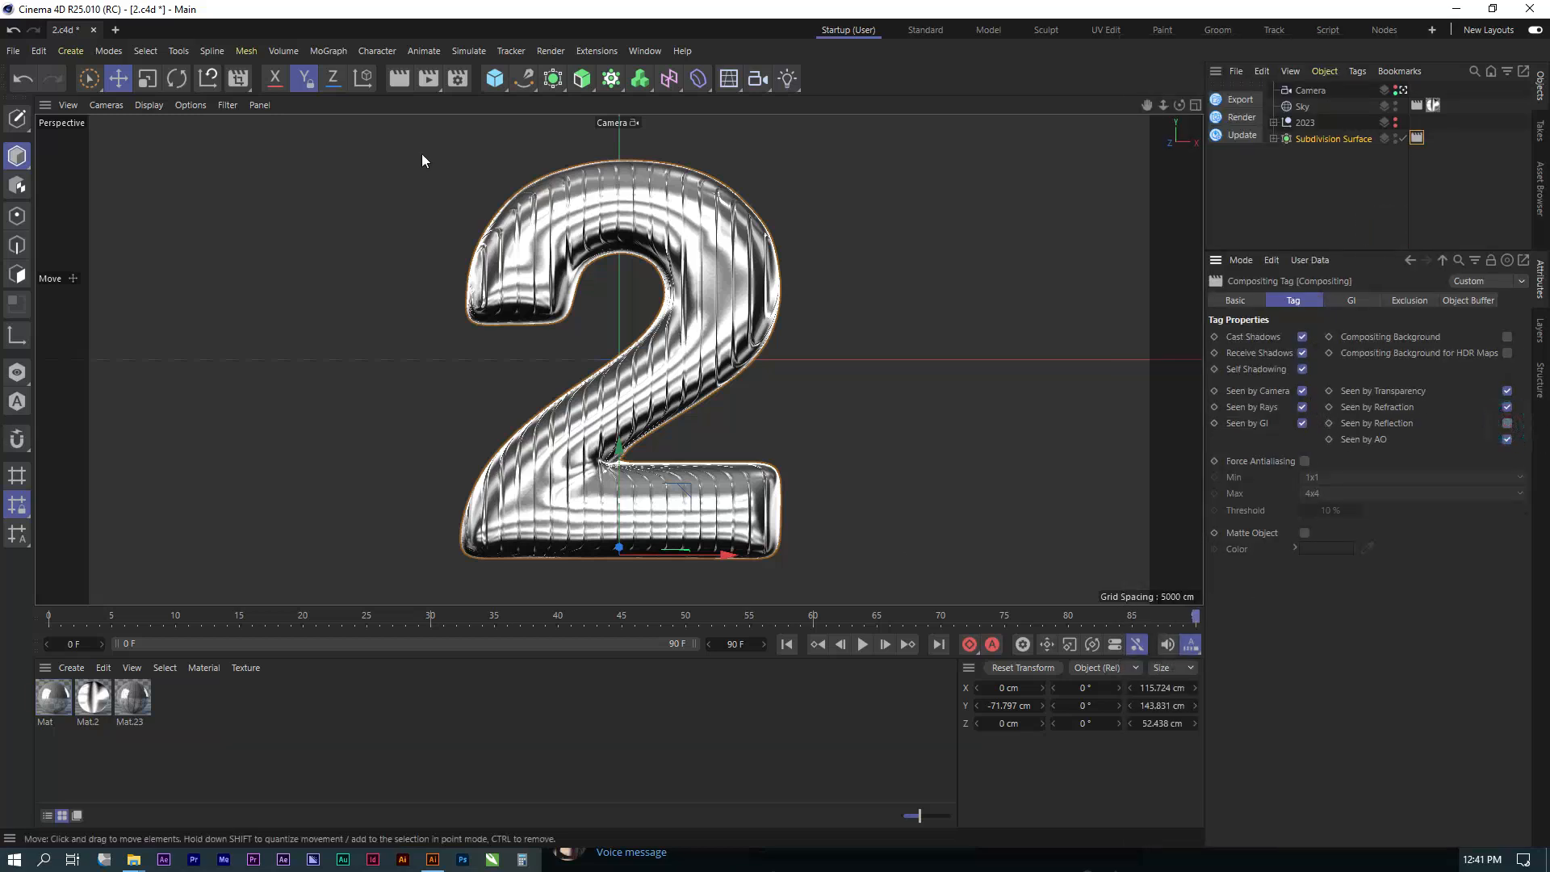
Rotate the digit's heading to about -13.2° and render the view.
{"action": "left_click", "coordinate": [184, 83]}
{"action": "left_click_drag", "start_coordinate": [654, 565], "coordinate": [617, 559]}
{"action": "left_click", "coordinate": [399, 78]}
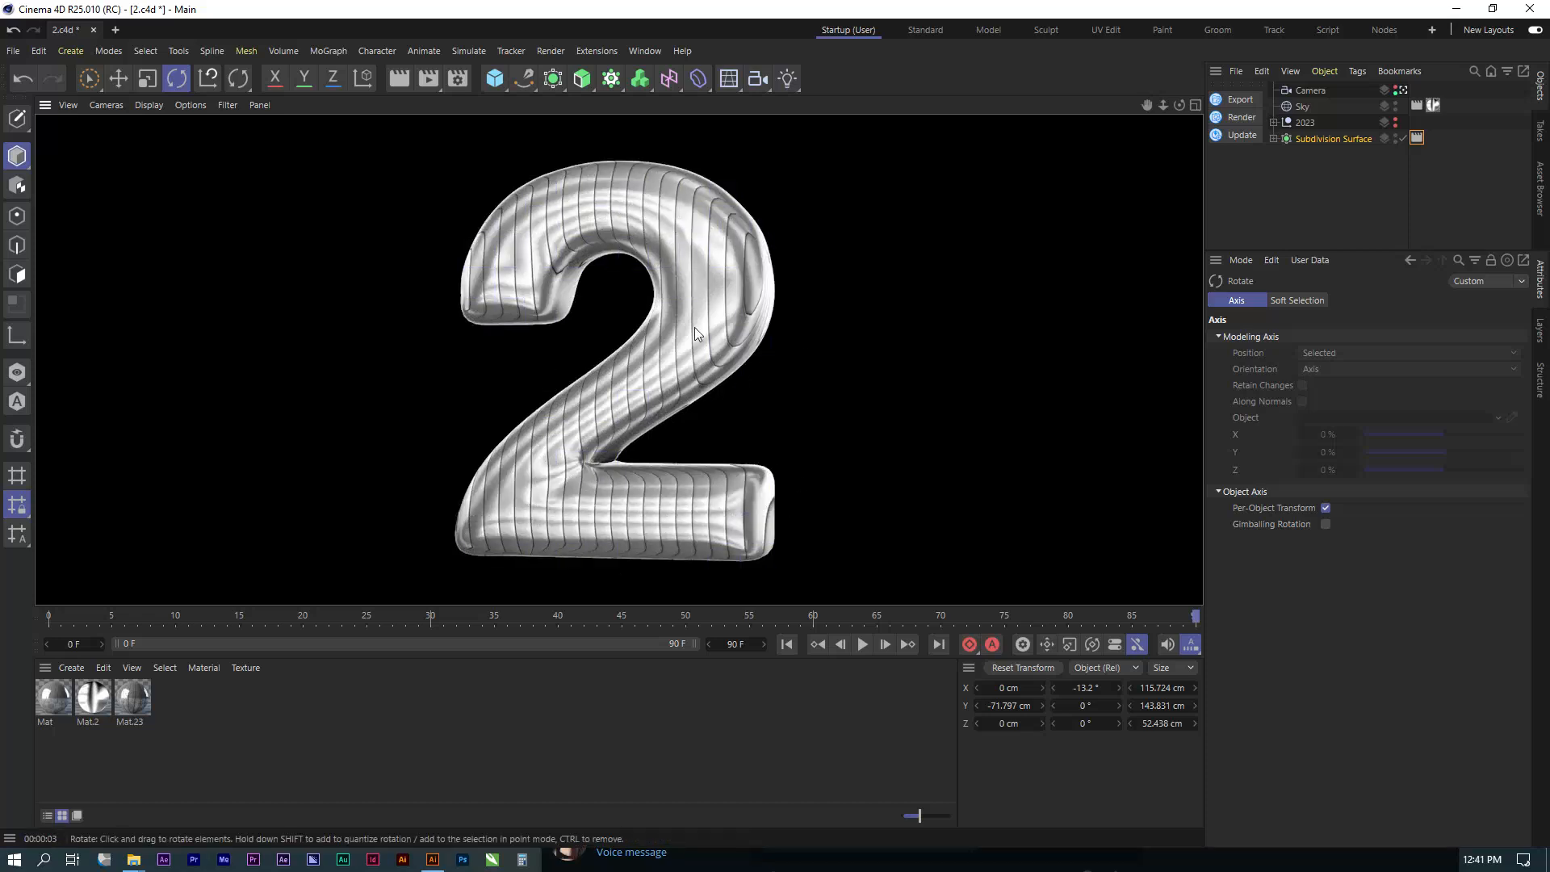
Change the Text Spline's text to 20, set its horizontal spacing to -11 cm, and render the view.
{"action": "left_click", "coordinate": [1274, 139], "text": "ctrl"}
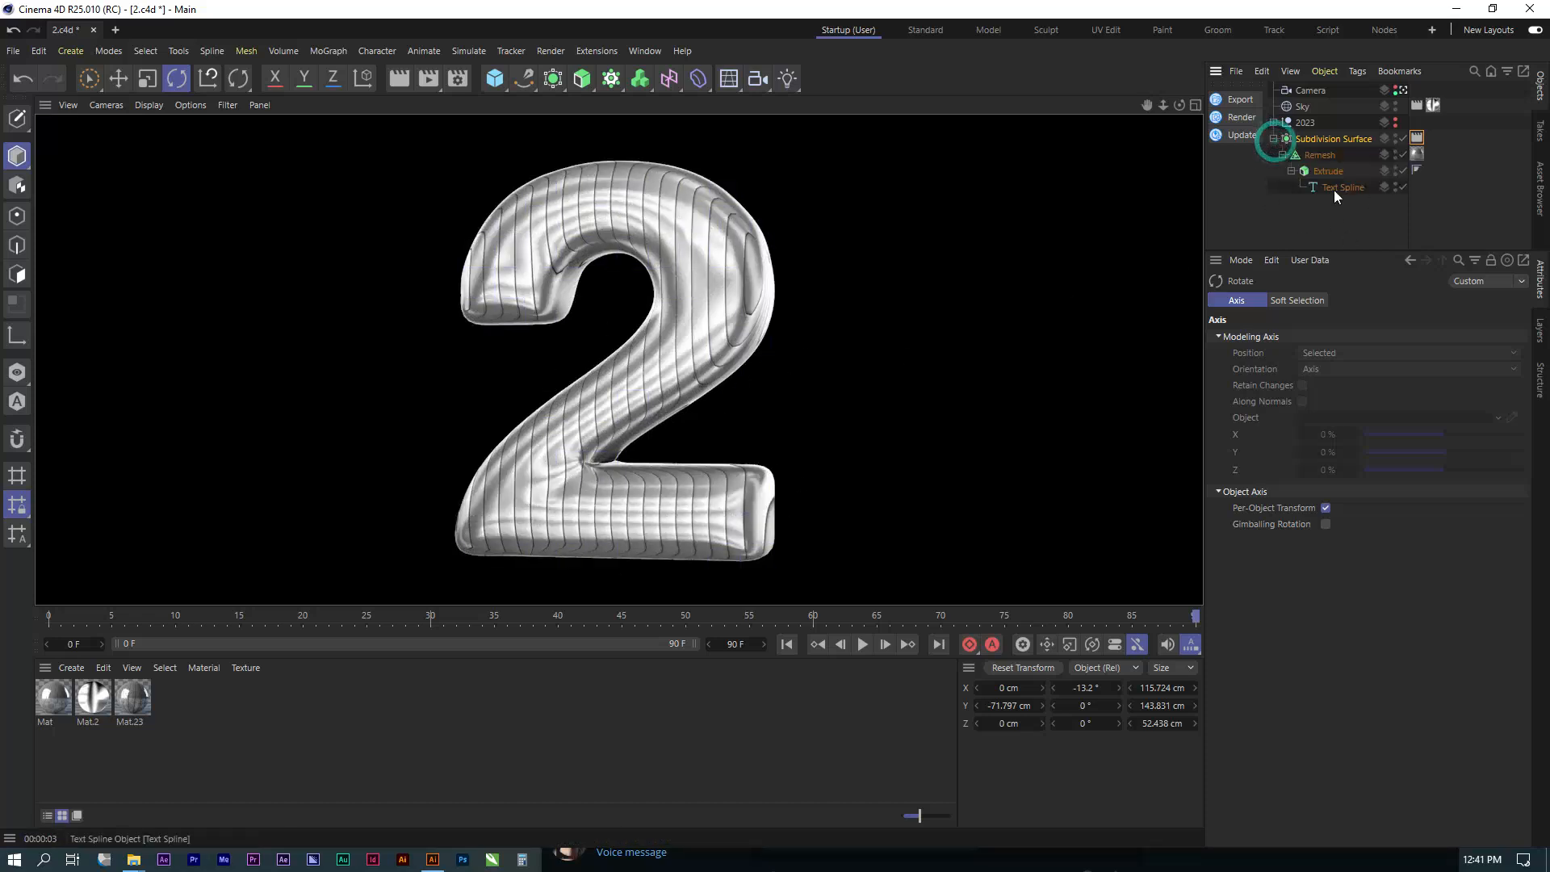
{"action": "left_click", "coordinate": [1334, 186]}
{"action": "left_click", "coordinate": [1344, 343]}
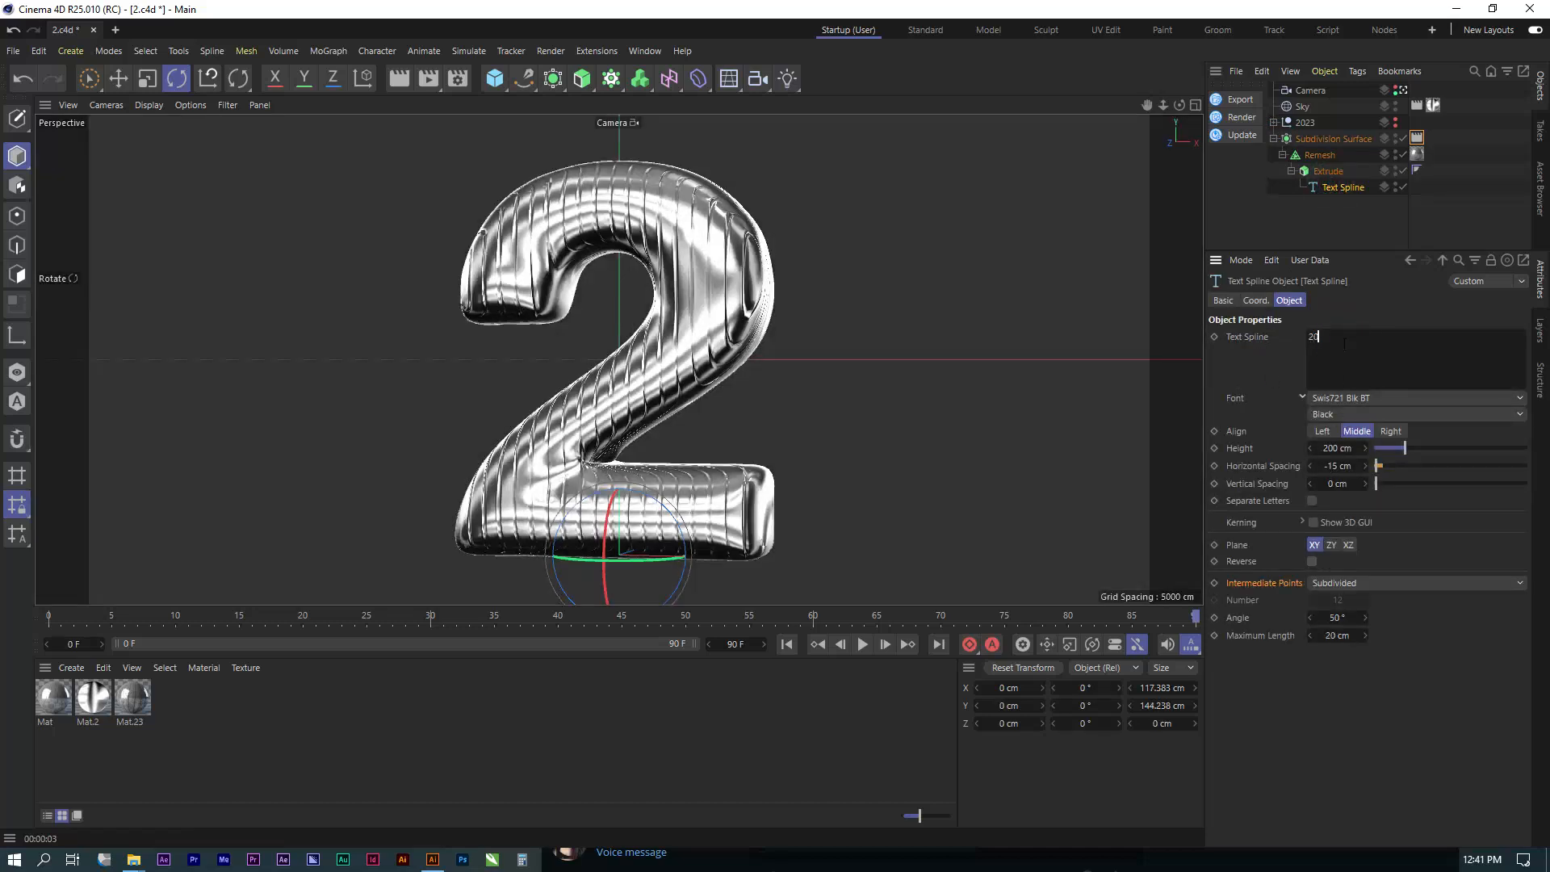
{"action": "left_click", "coordinate": [1331, 469]}
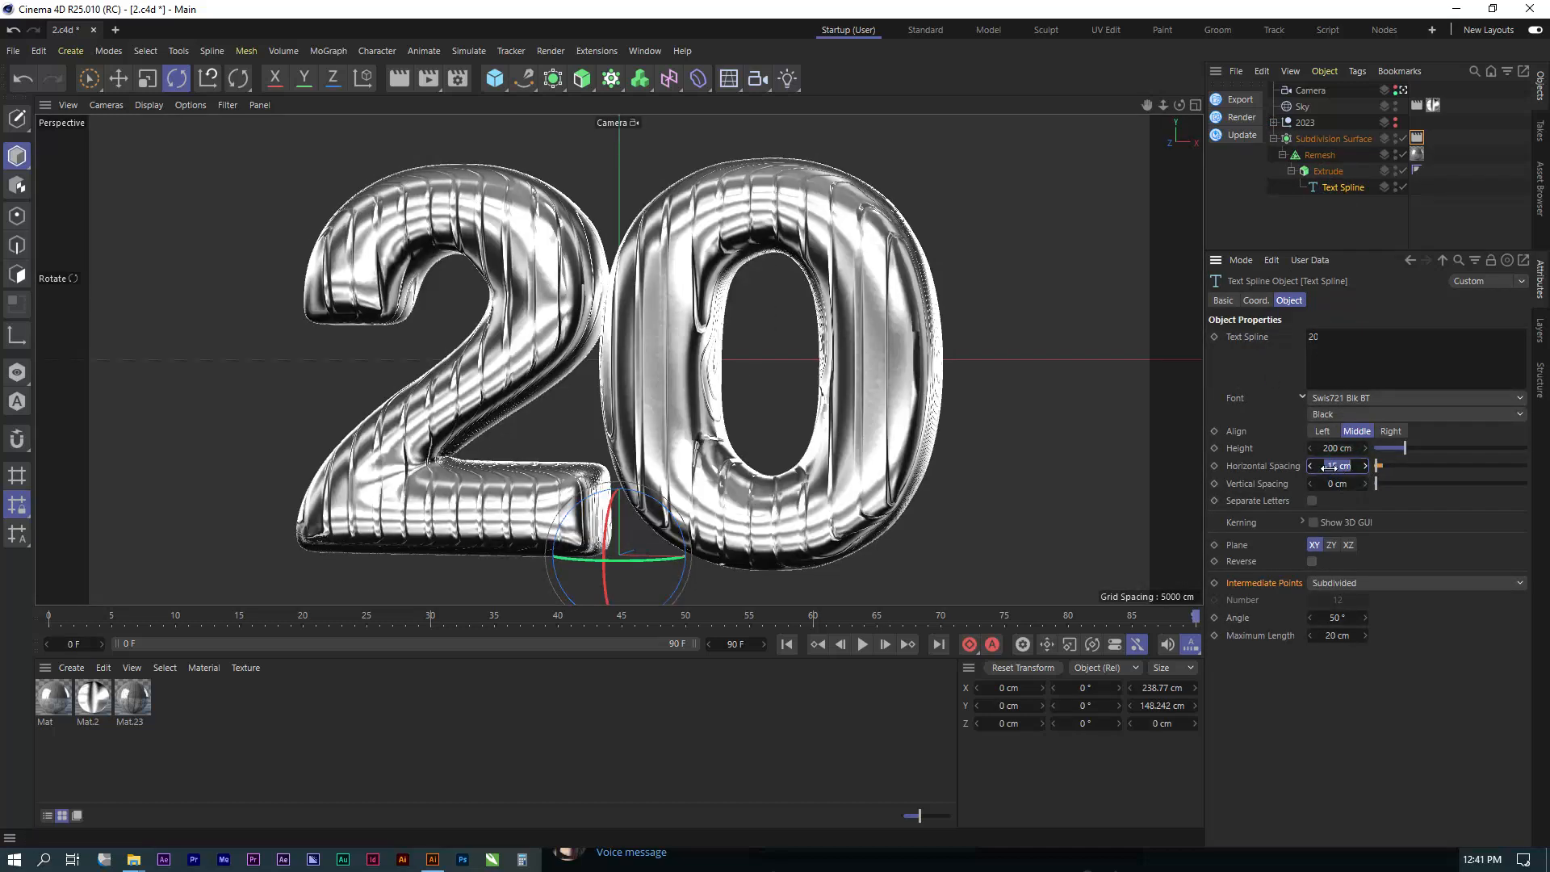
{"action": "type", "text": "-11"}
{"action": "key", "text": "Return"}
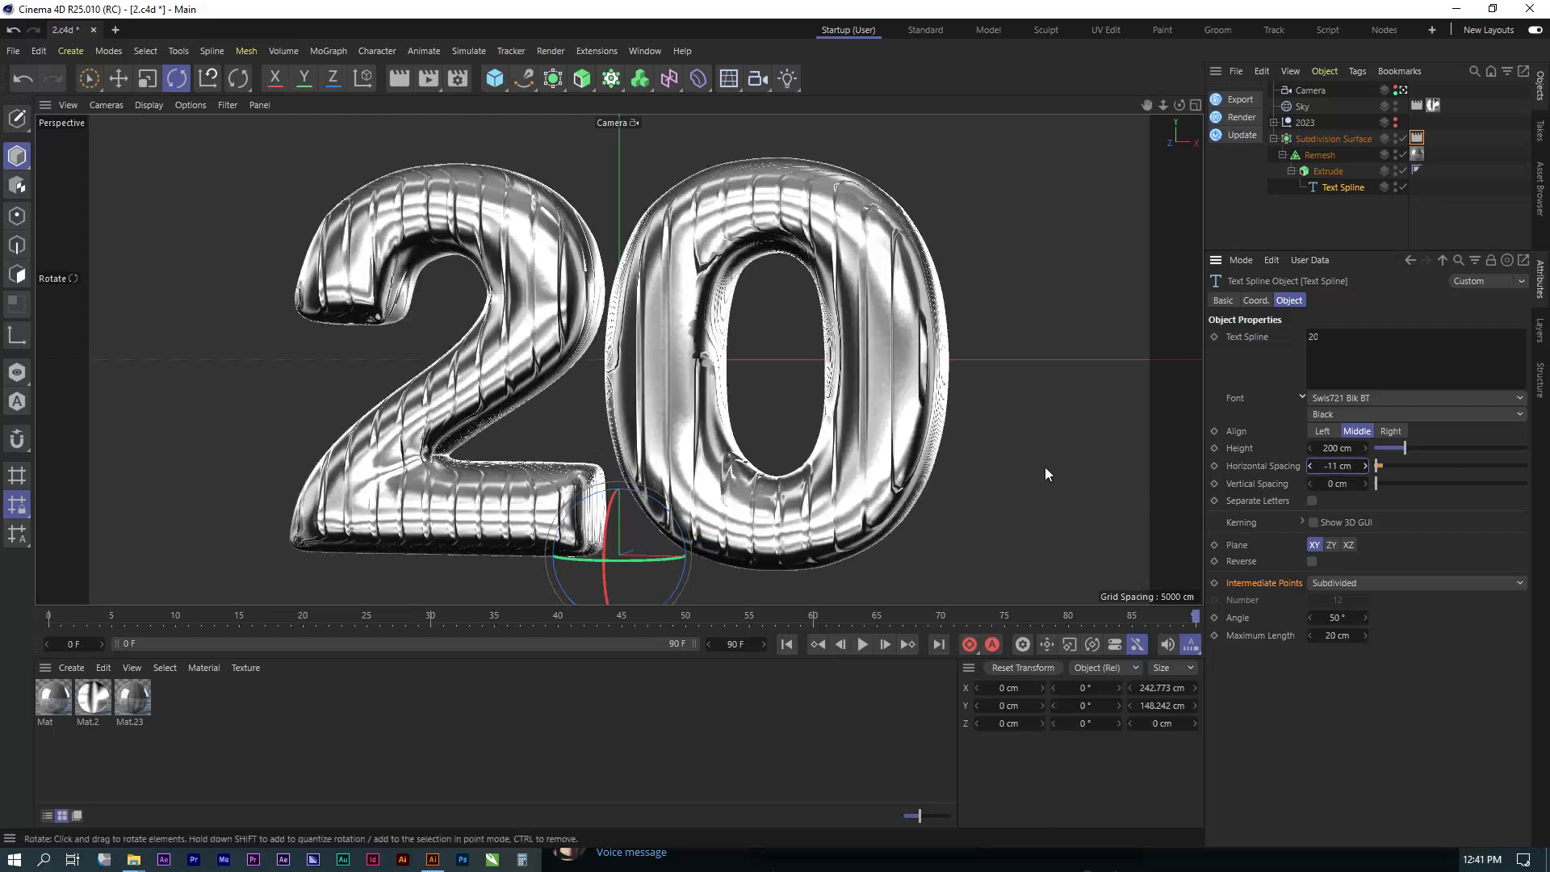
{"action": "left_click", "coordinate": [408, 82]}
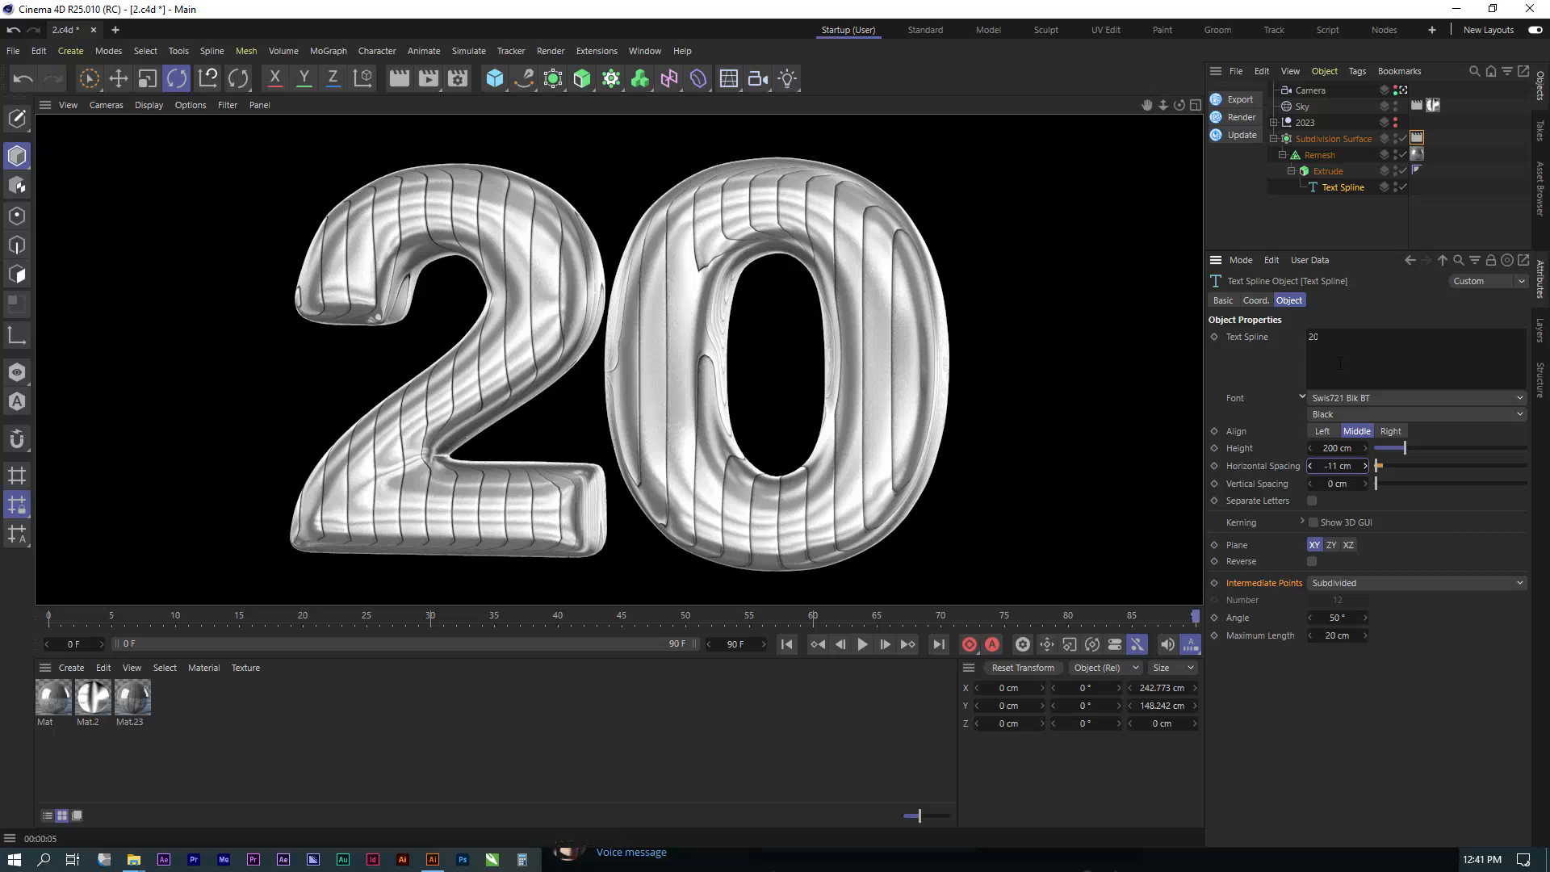
Try the Tahoma font on the Text Spline.
{"action": "left_click", "coordinate": [1359, 387]}
{"action": "left_click", "coordinate": [1324, 400]}
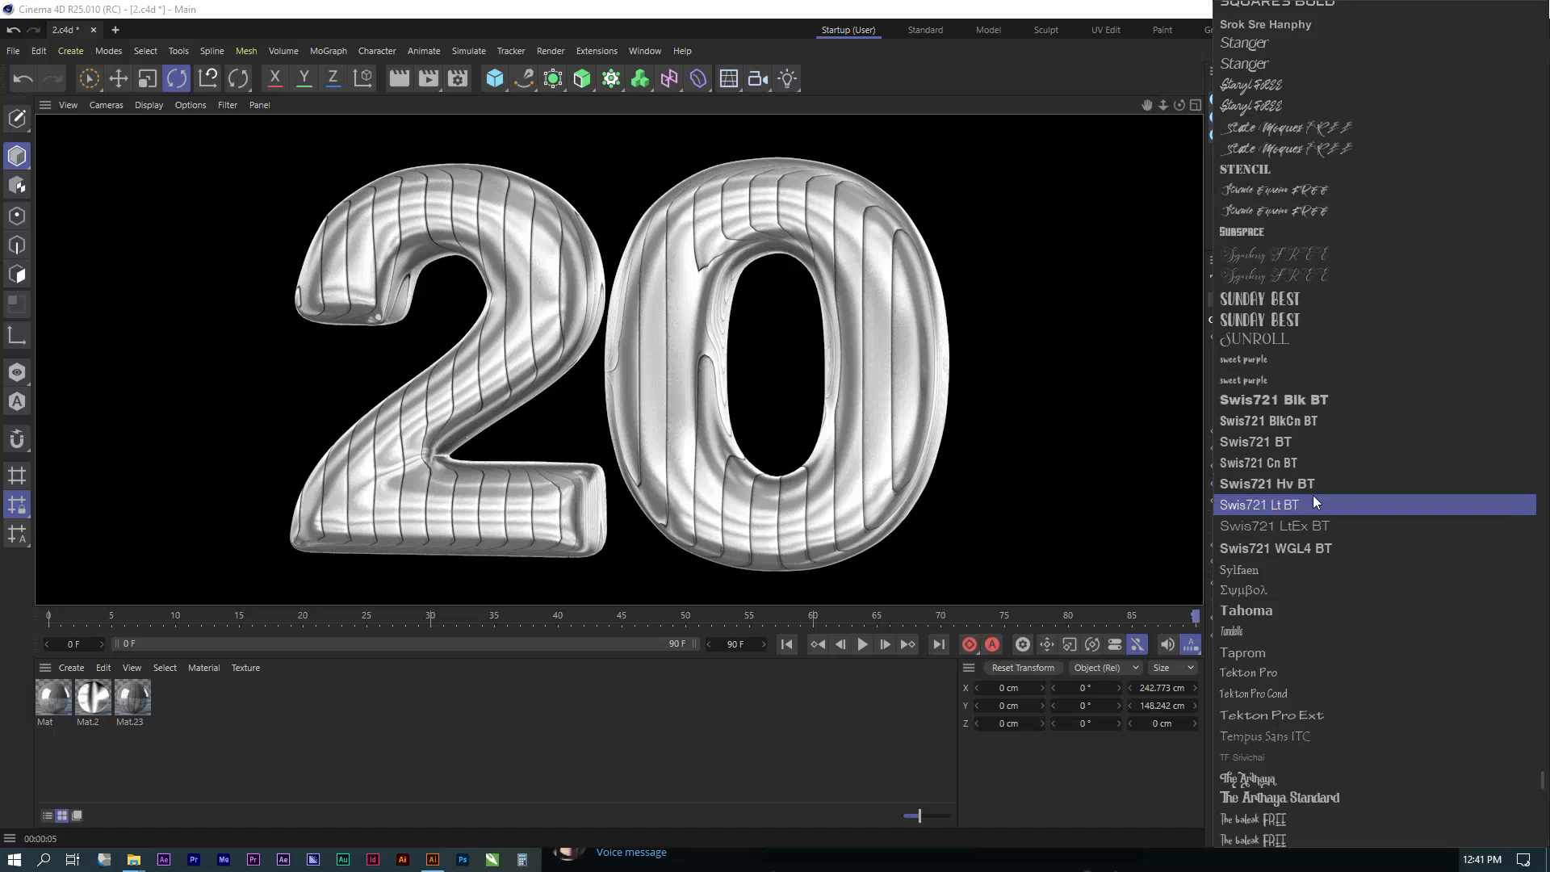
{"action": "left_click", "coordinate": [1261, 612]}
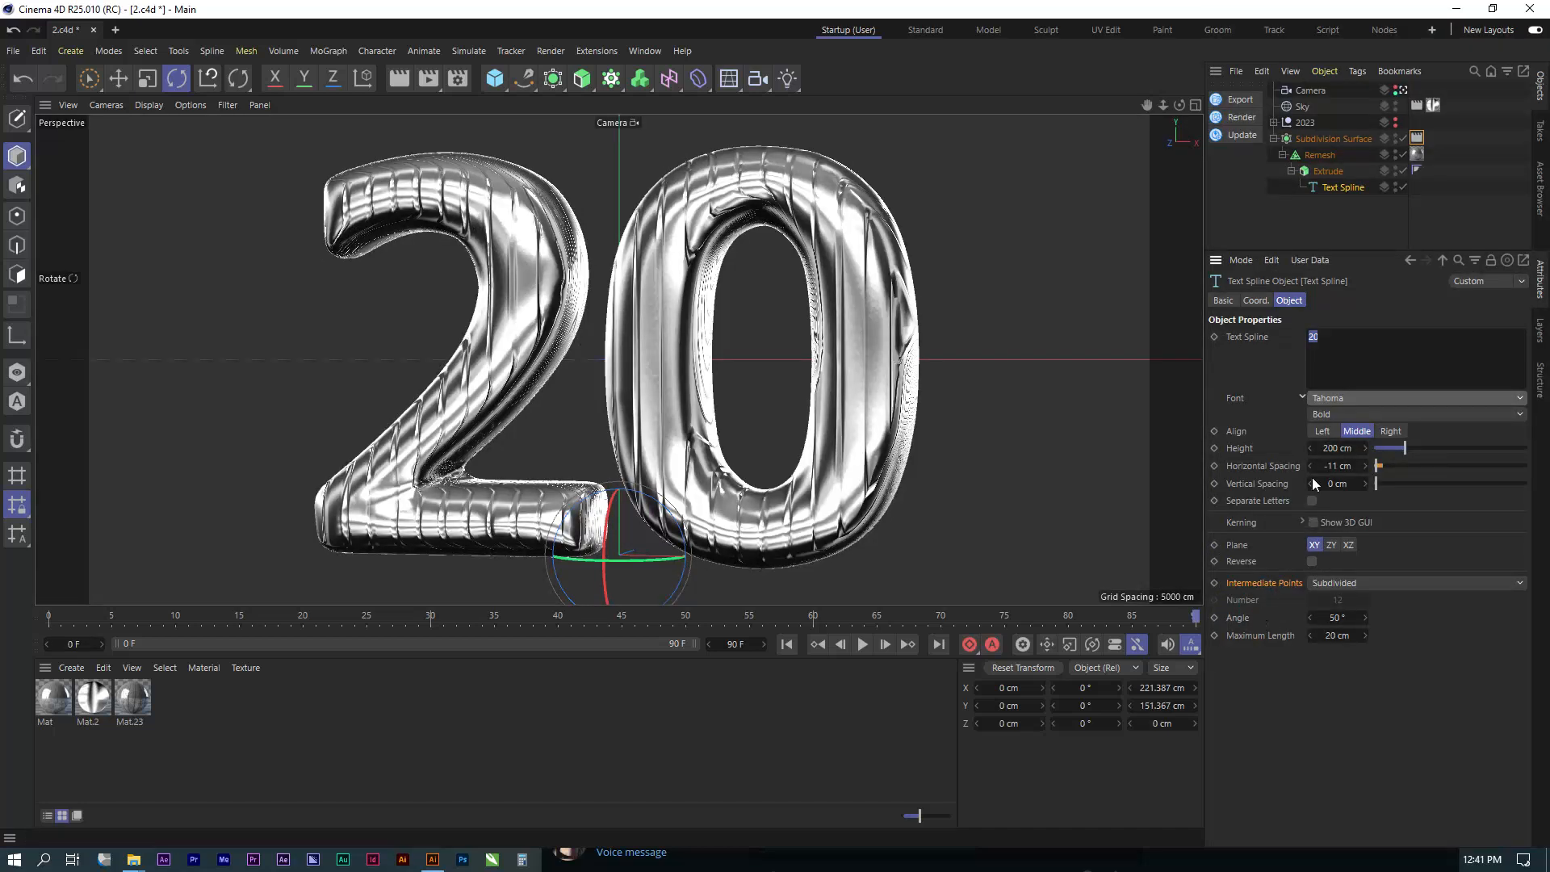
Try the Sports World font on the Text Spline and render the view.
{"action": "left_click", "coordinate": [1321, 398]}
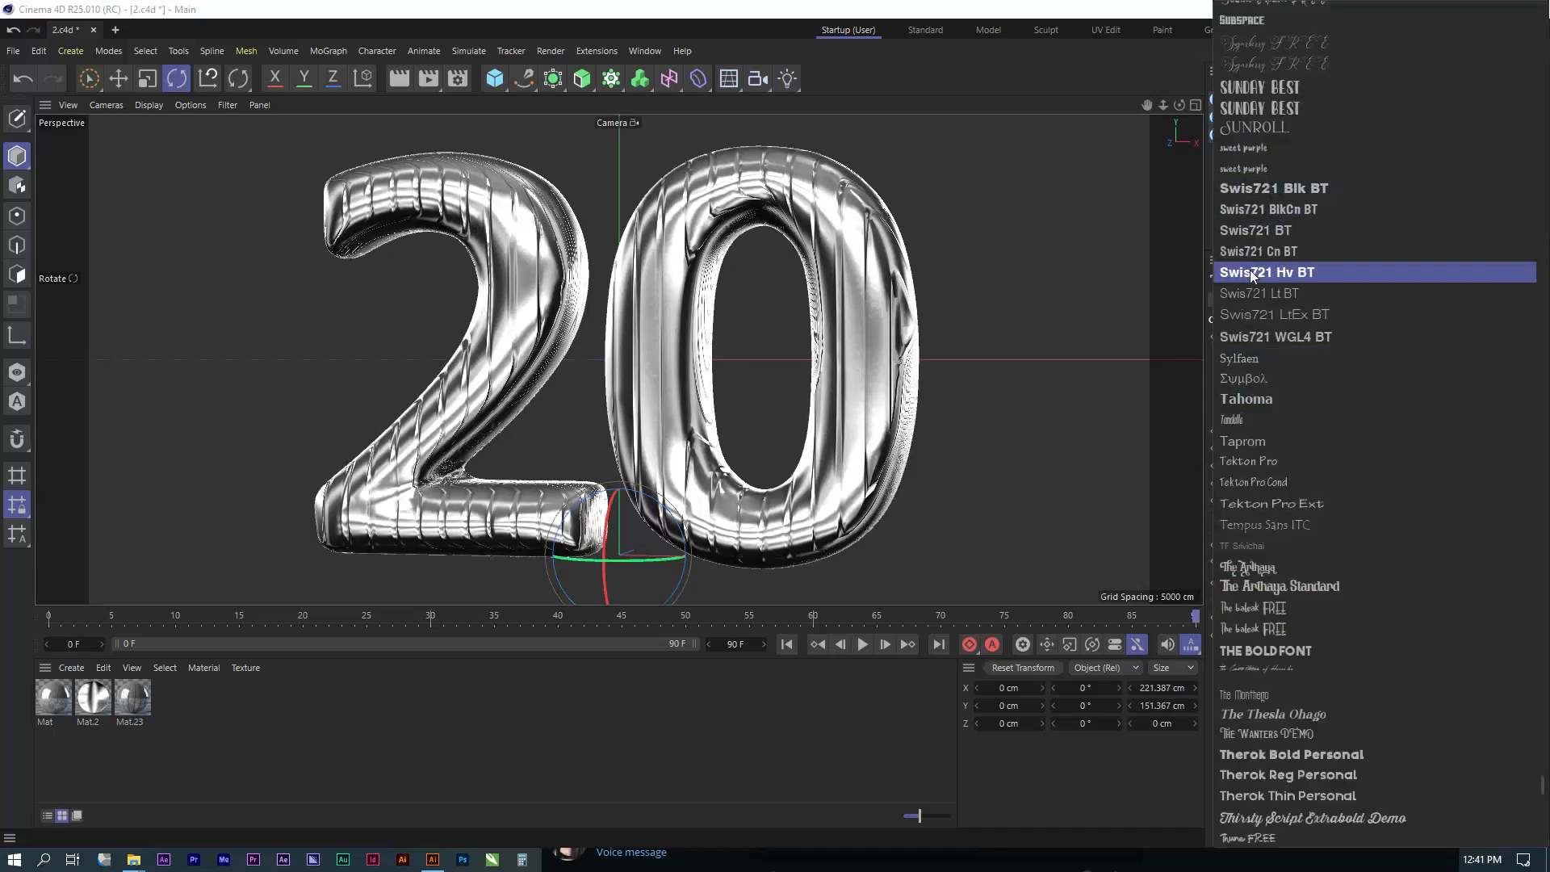
{"action": "scroll", "coordinate": [1254, 283], "scroll_direction": "up", "scroll_amount": 6}
{"action": "left_click", "coordinate": [1261, 79]}
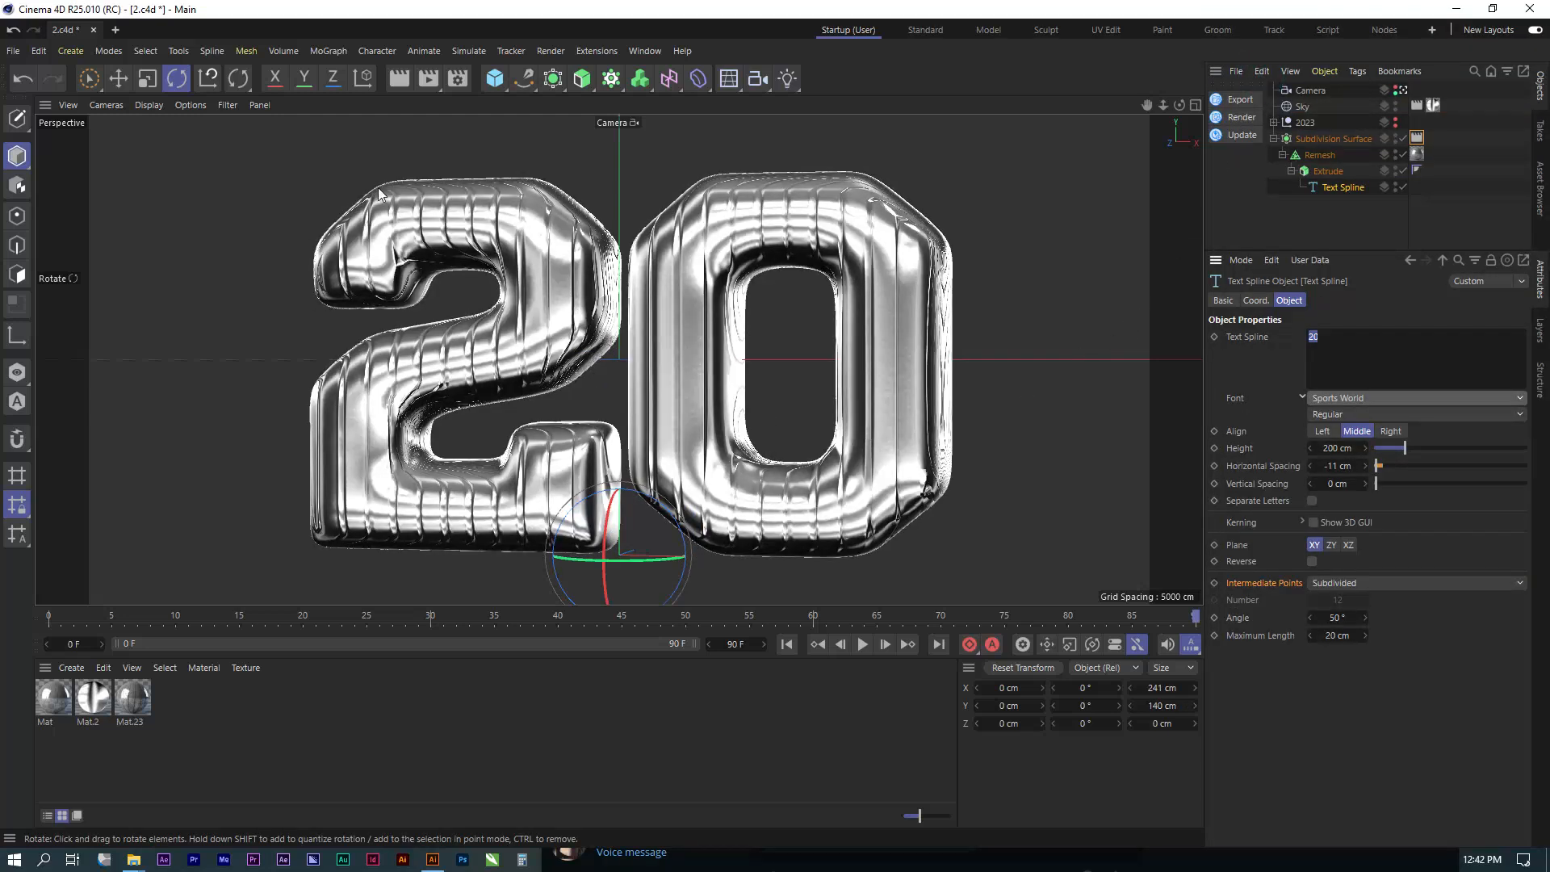
{"action": "left_click", "coordinate": [397, 82]}
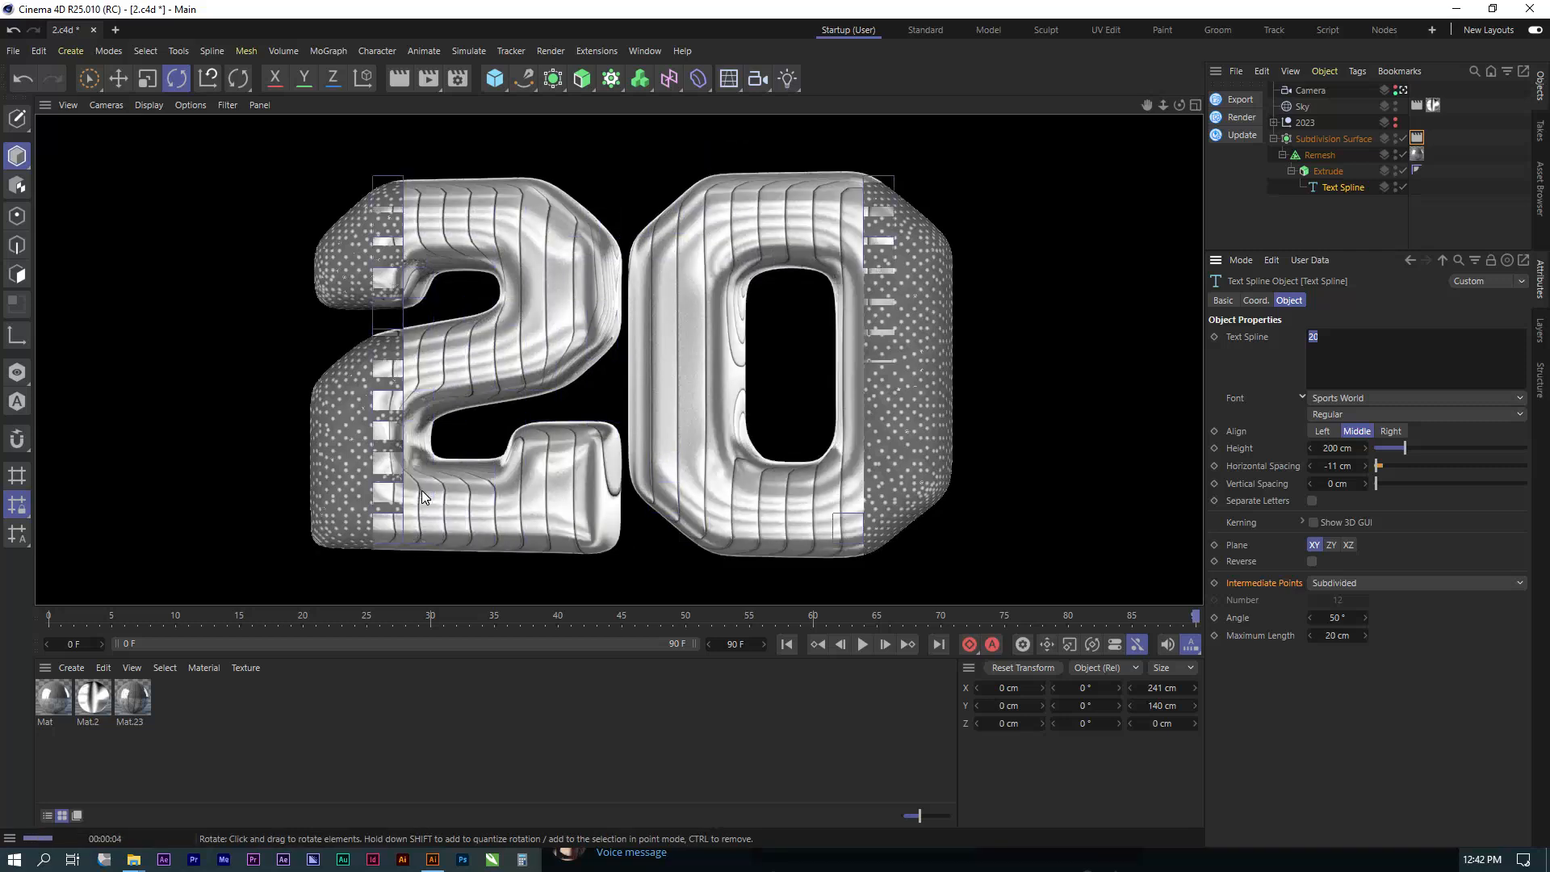
Try The Bold Font on the Text Spline.
{"action": "left_click", "coordinate": [1334, 398]}
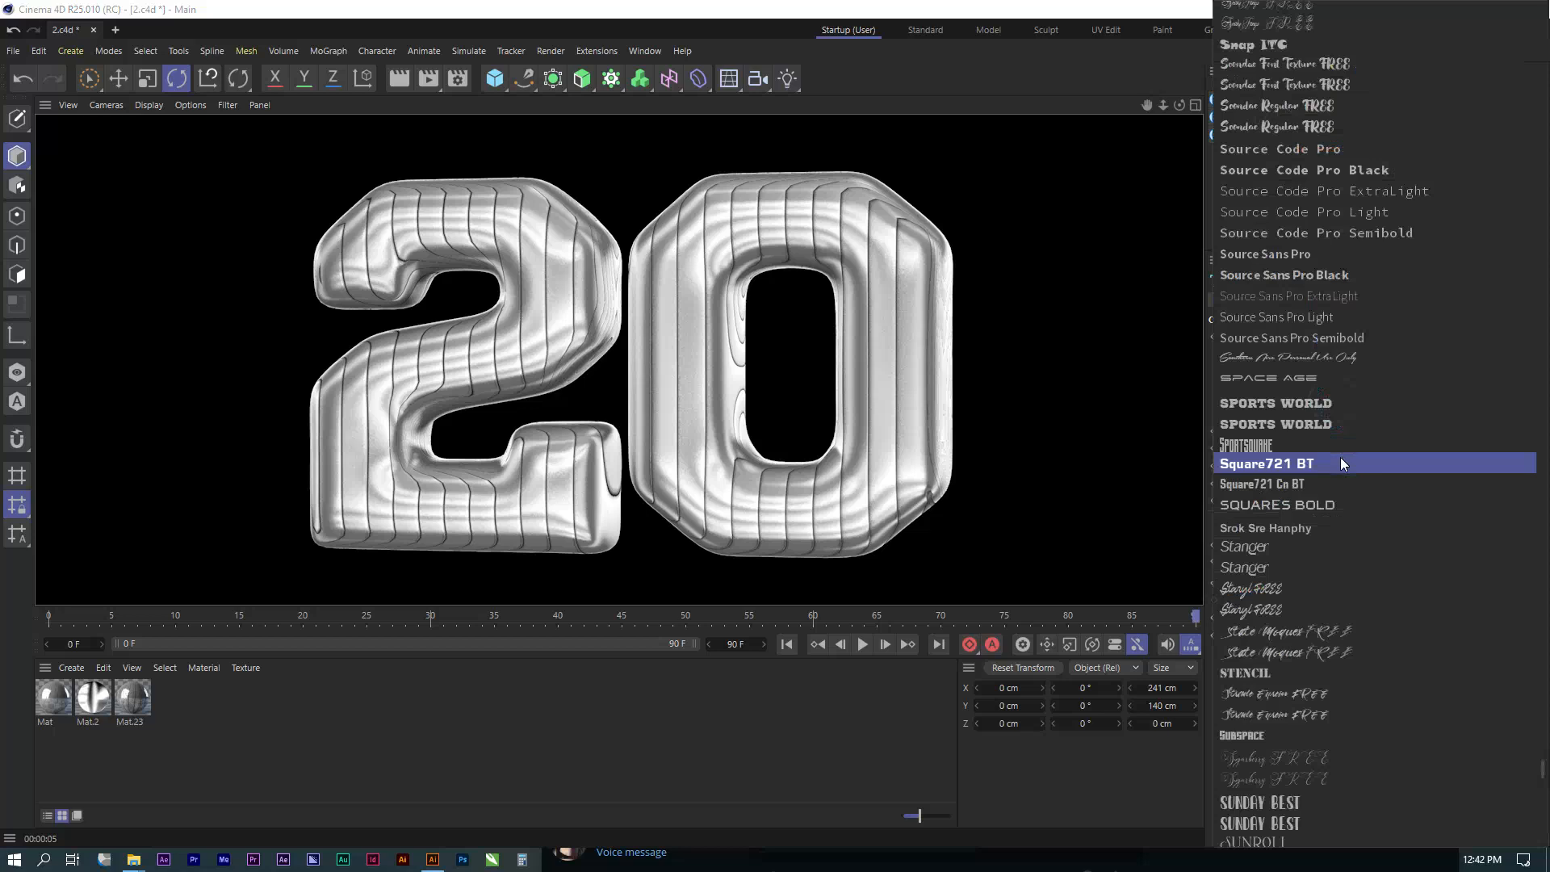
{"action": "scroll", "coordinate": [1334, 452], "scroll_direction": "down", "scroll_amount": 5}
{"action": "scroll", "coordinate": [1324, 516], "scroll_direction": "down", "scroll_amount": 5}
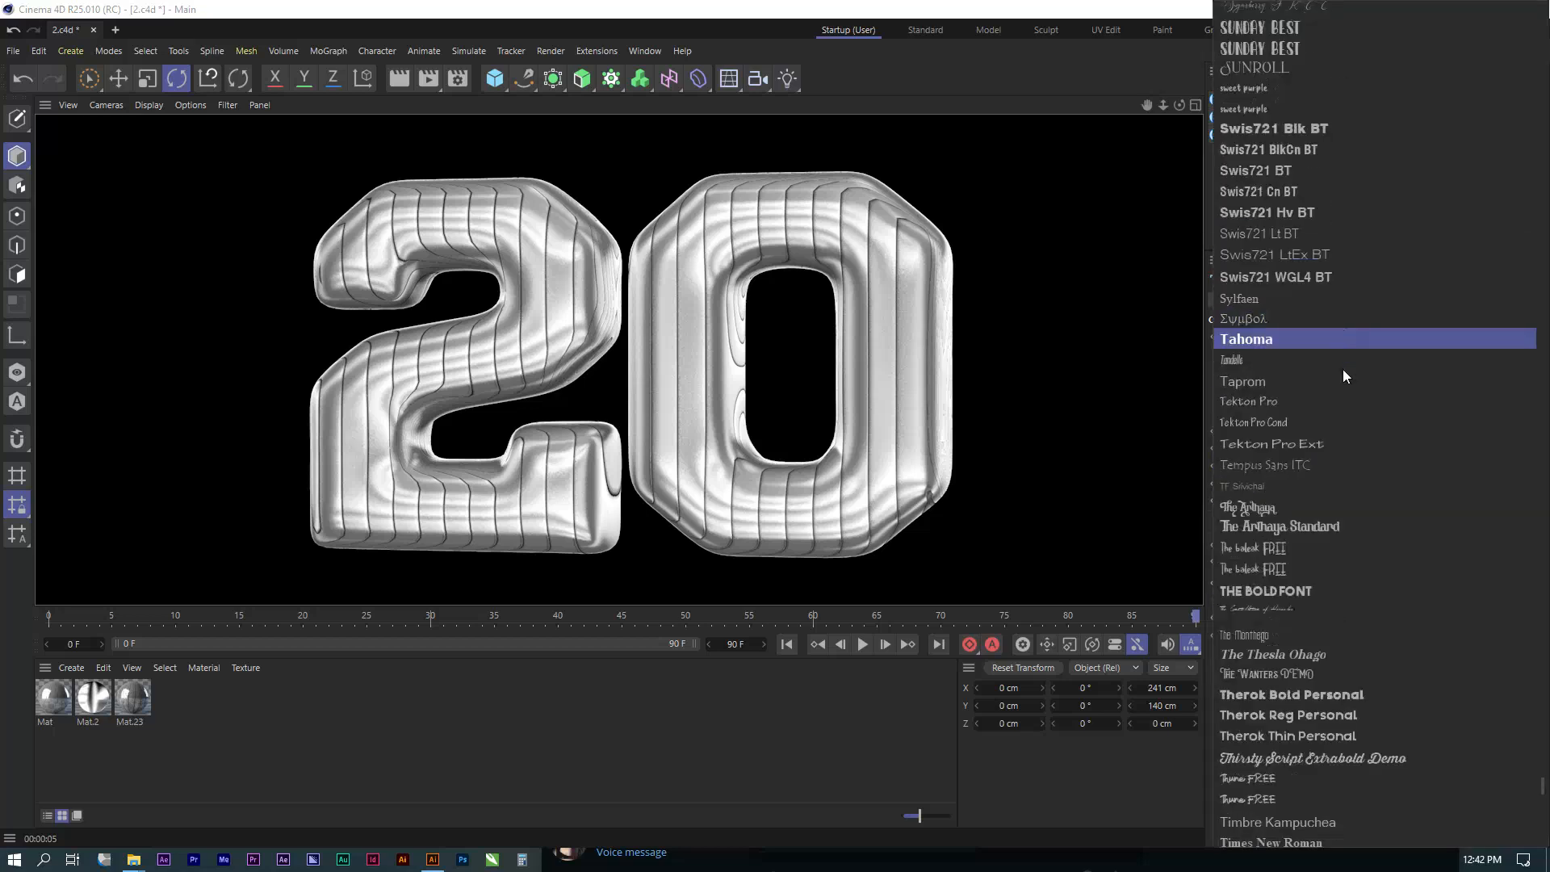
{"action": "scroll", "coordinate": [1350, 595], "scroll_direction": "down", "scroll_amount": 5}
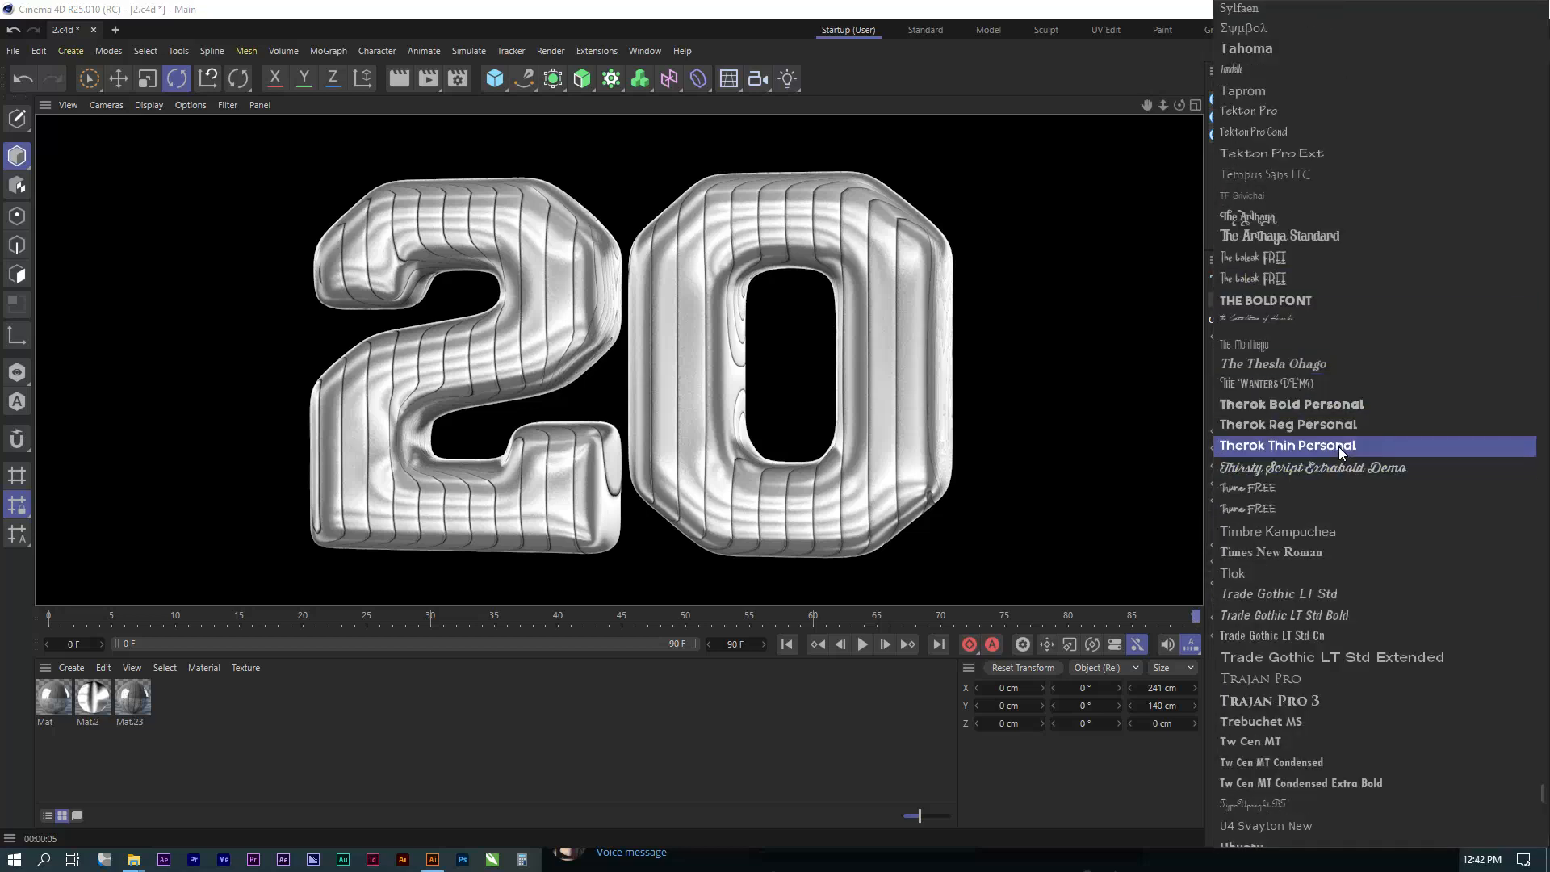
{"action": "left_click", "coordinate": [1301, 300]}
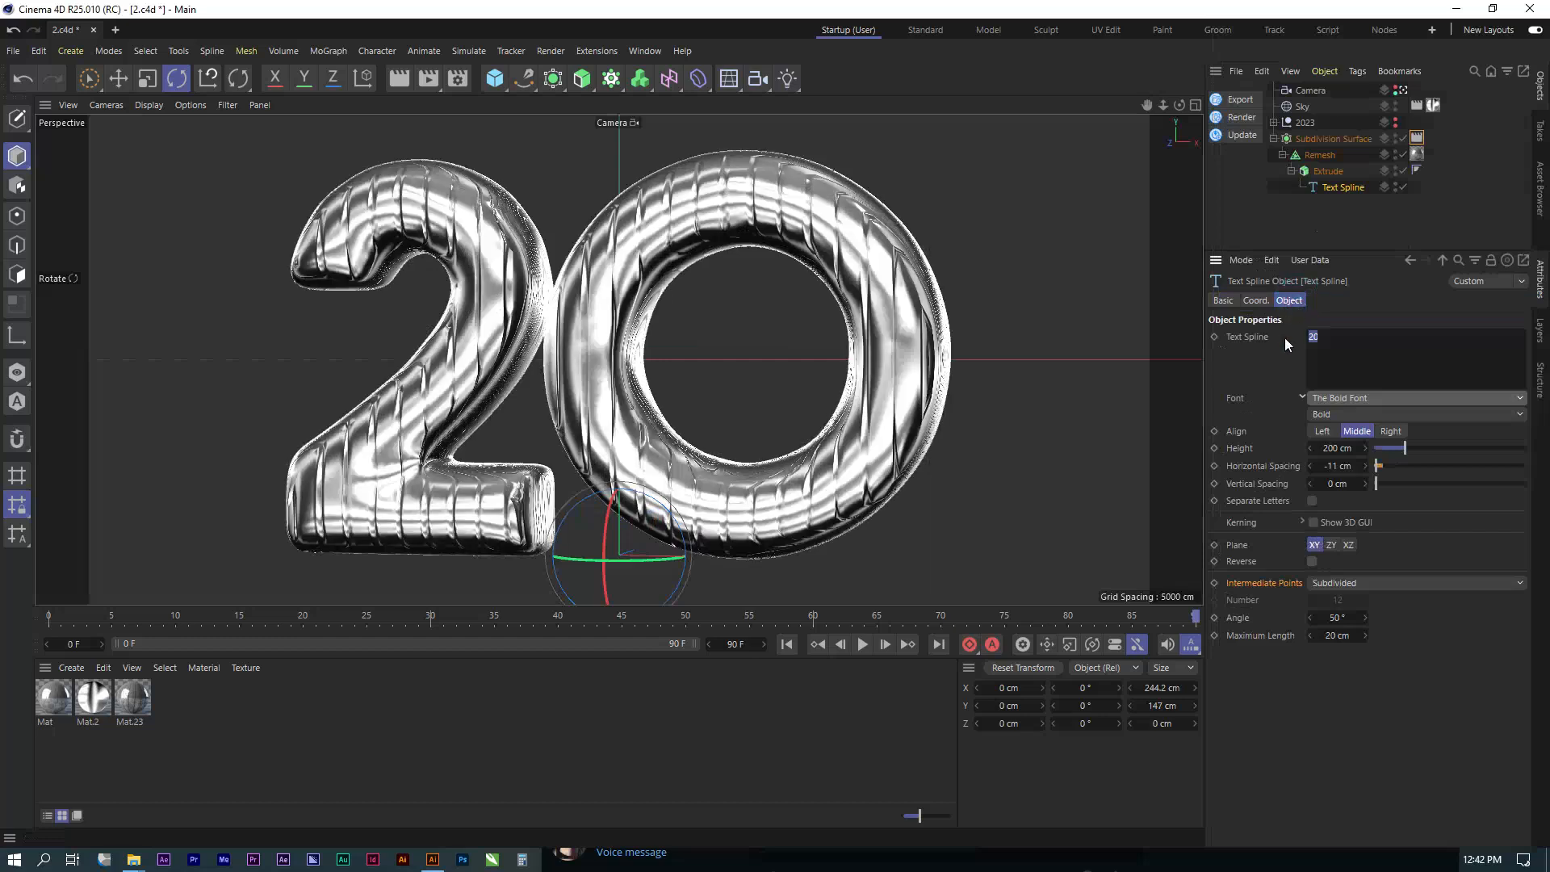
Set the Text Spline's font to Uni Neue Black.
{"action": "left_click", "coordinate": [1335, 398]}
{"action": "scroll", "coordinate": [1344, 428], "scroll_direction": "down", "scroll_amount": 5}
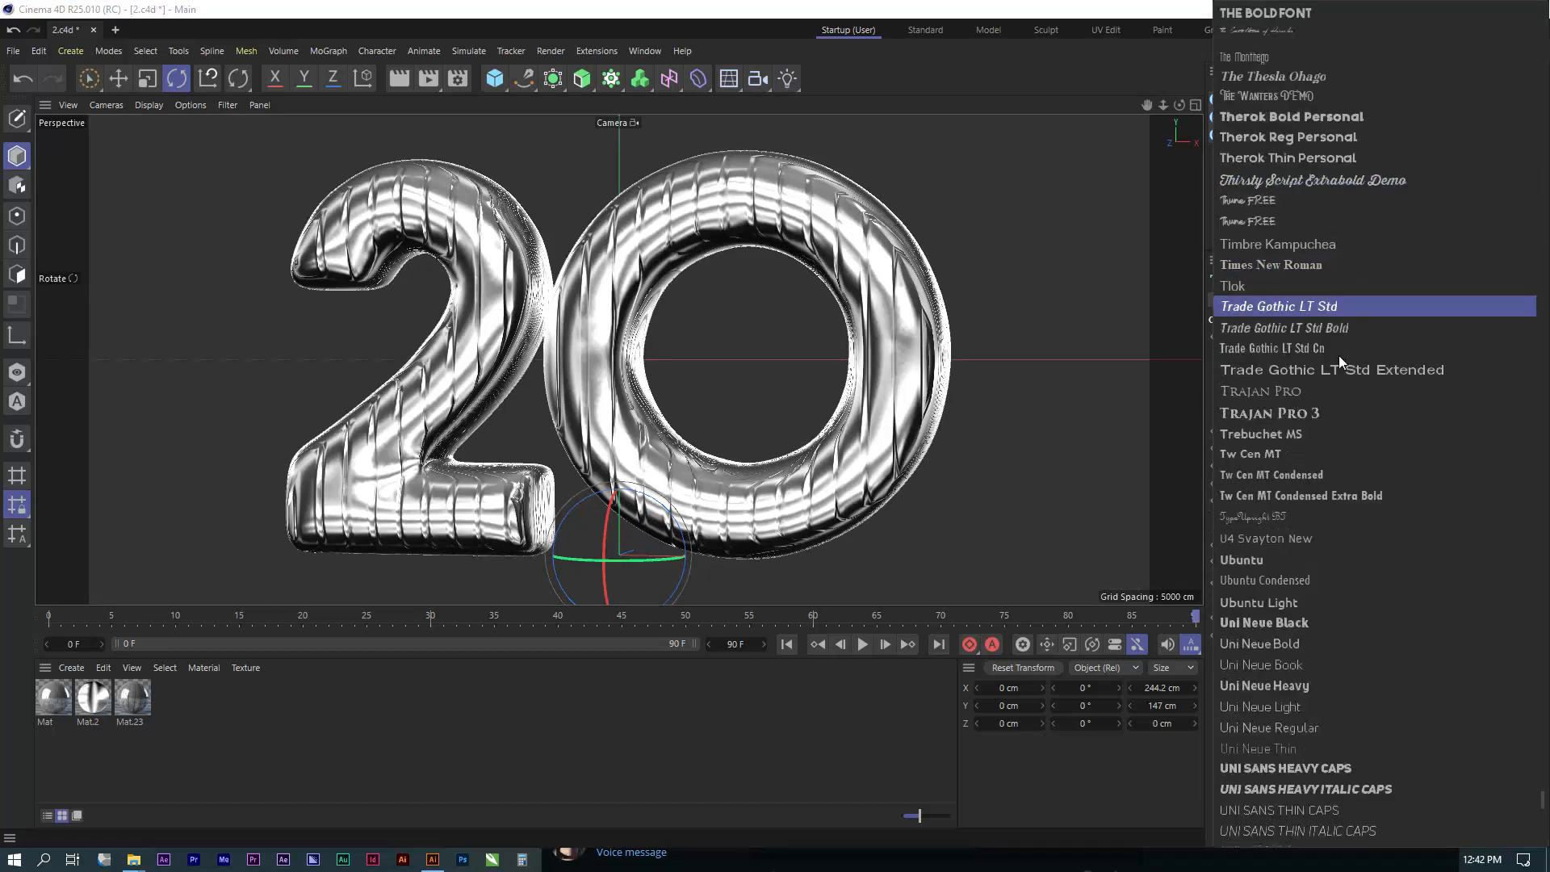
{"action": "left_click", "coordinate": [1319, 625]}
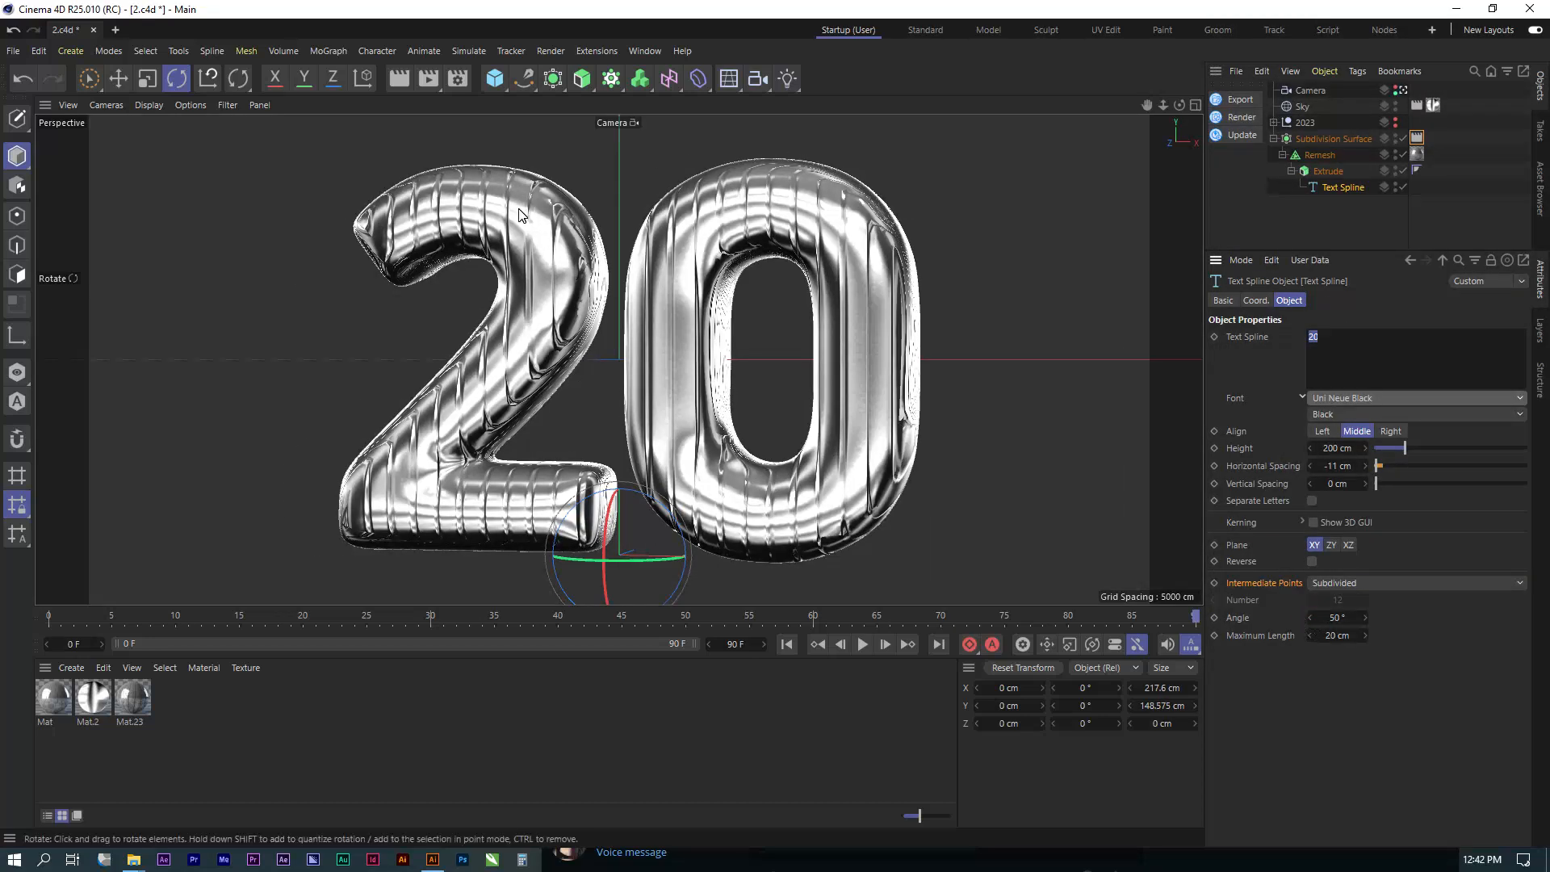
Render the view of the 20 digits and review the Color Correction, Global Illumination, Save and Output render settings.
{"action": "left_click", "coordinate": [402, 79]}
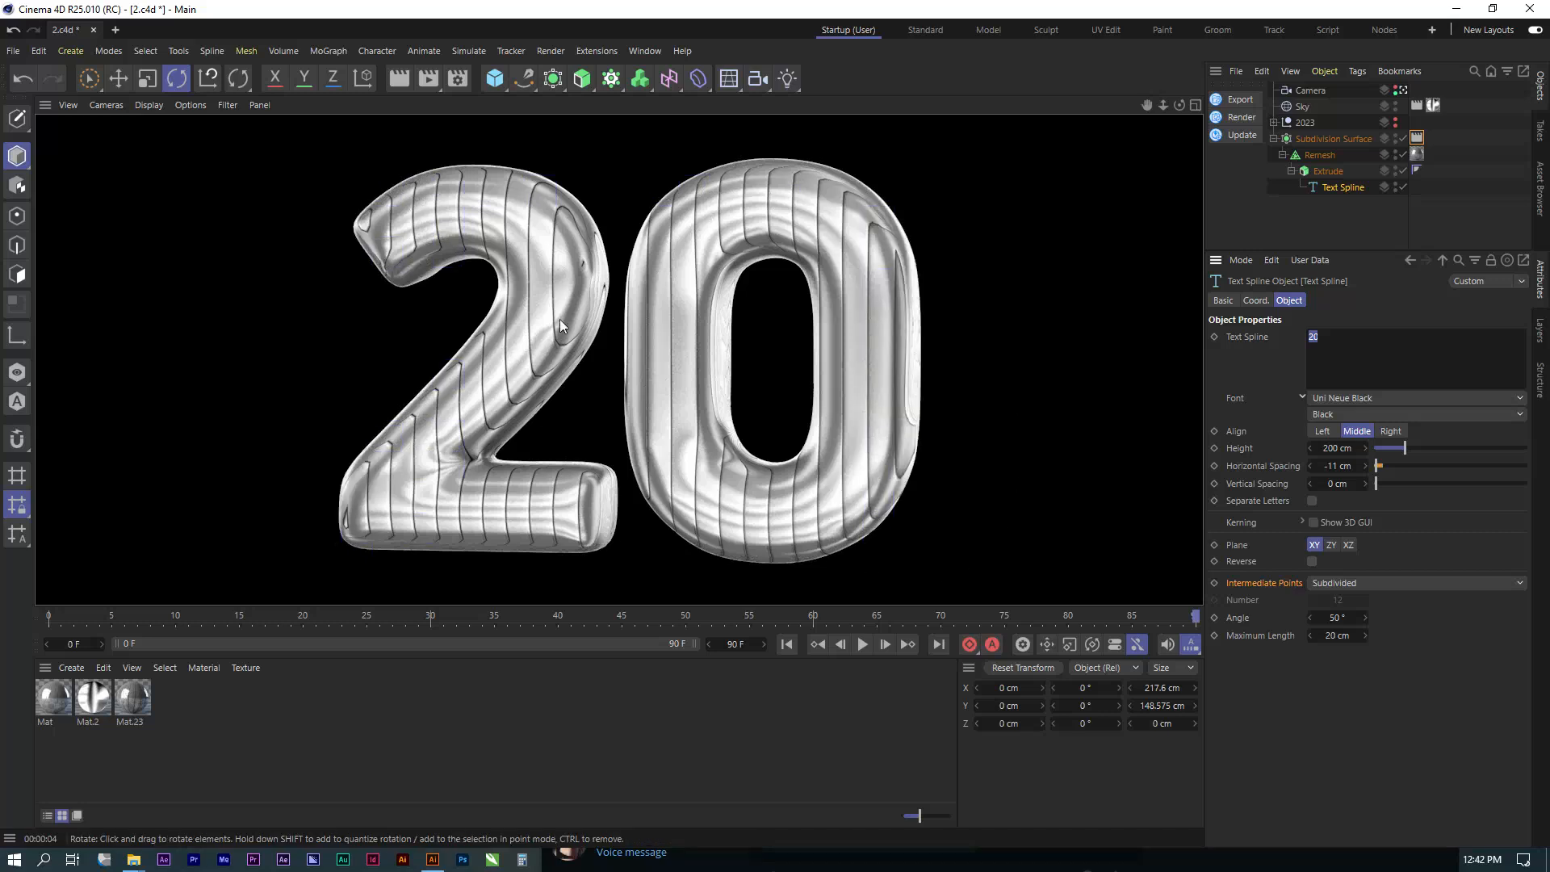
{"action": "left_click", "coordinate": [458, 78]}
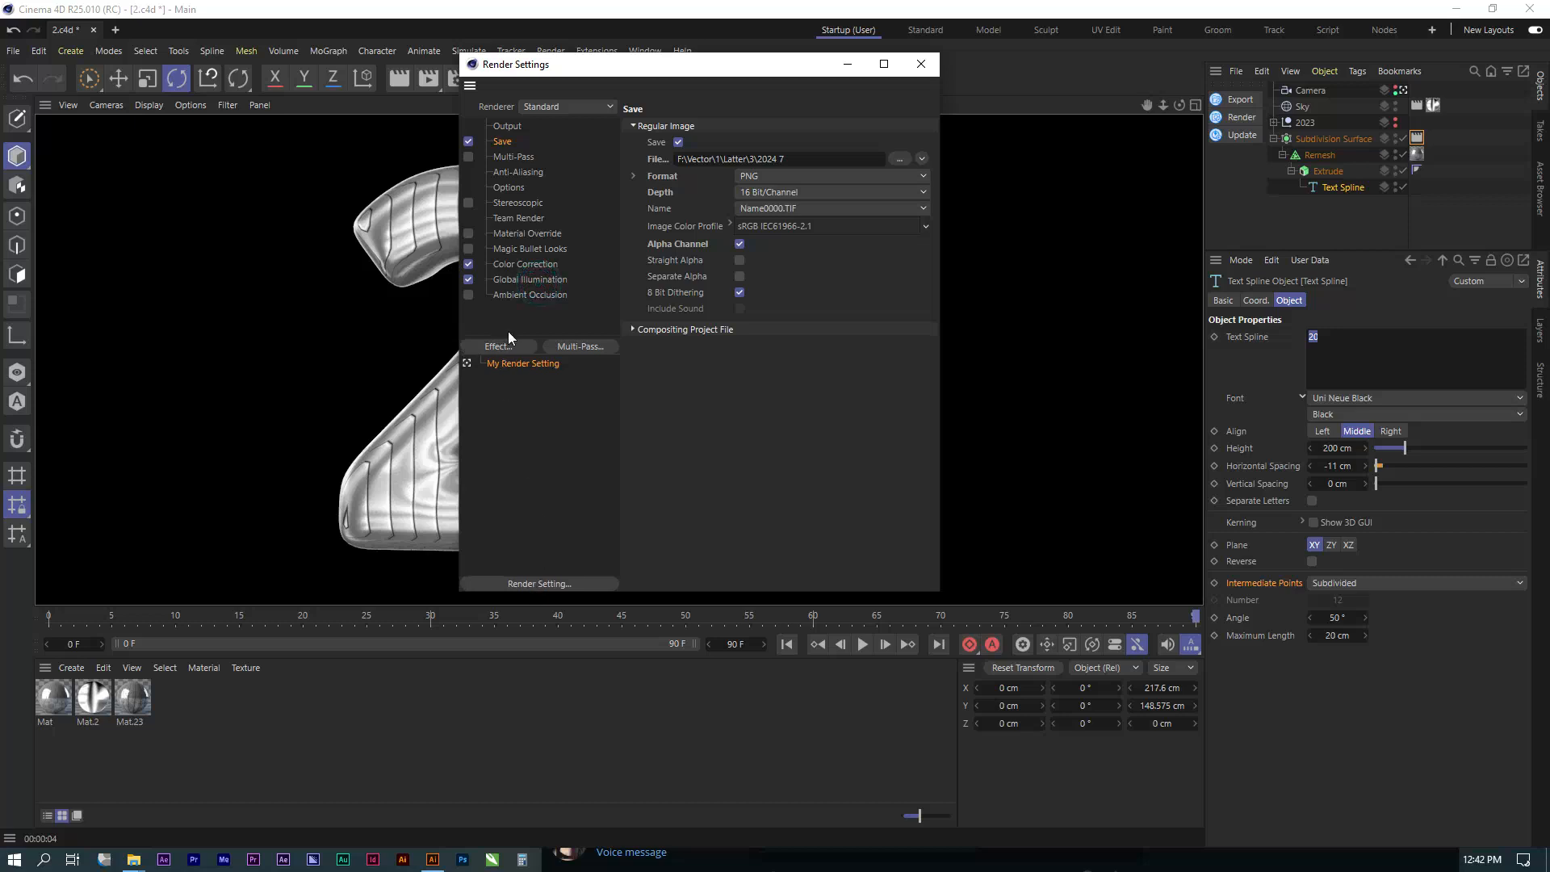
{"action": "left_click", "coordinate": [522, 278]}
{"action": "left_click", "coordinate": [525, 264]}
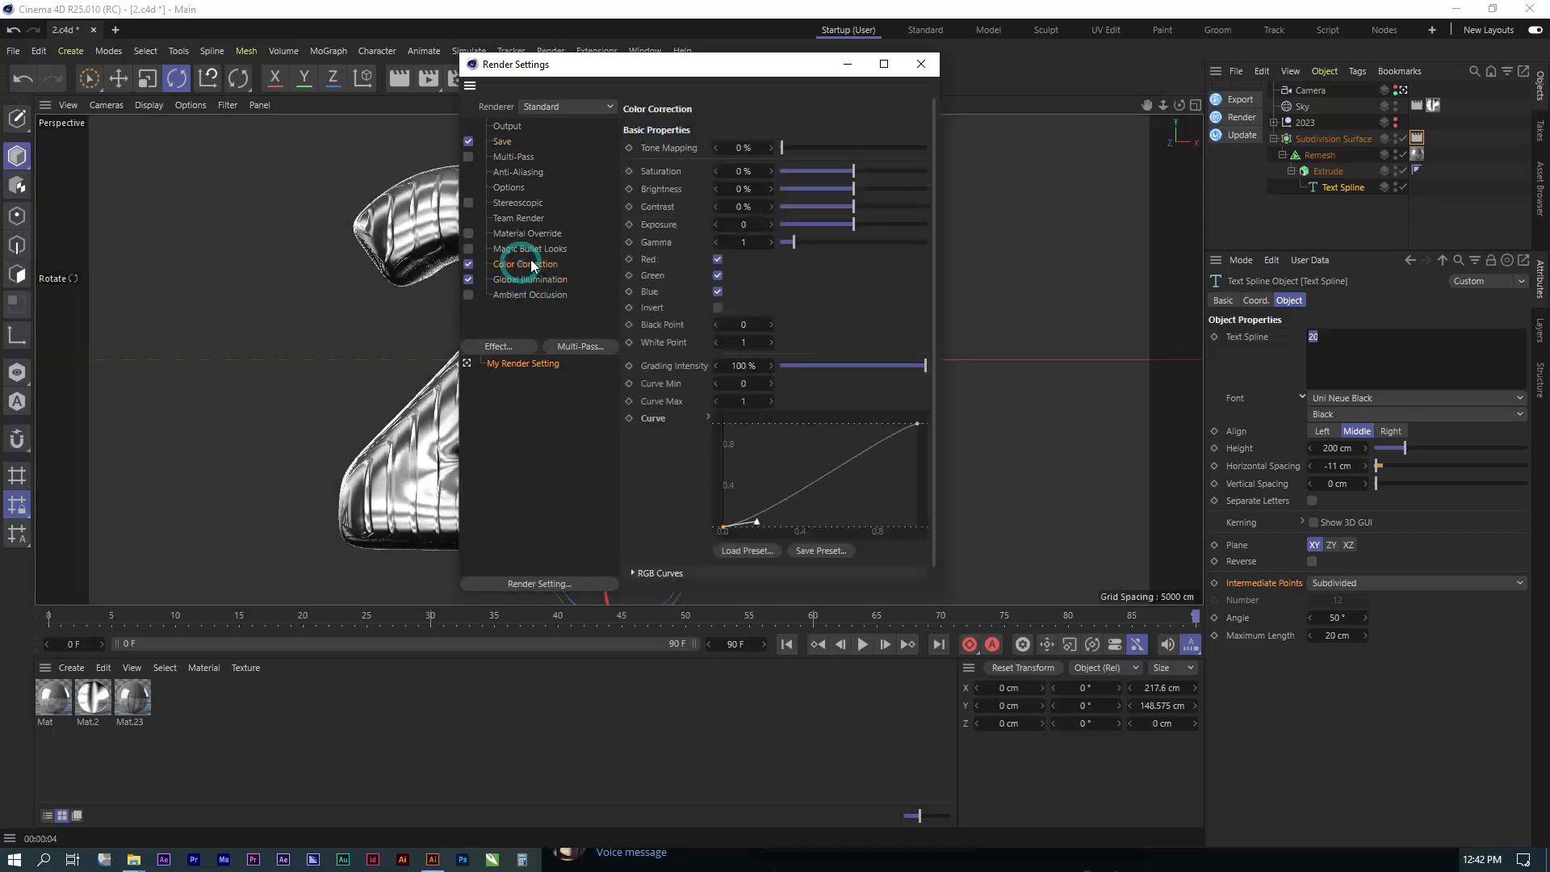
{"action": "left_click", "coordinate": [524, 280]}
{"action": "left_click", "coordinate": [502, 143]}
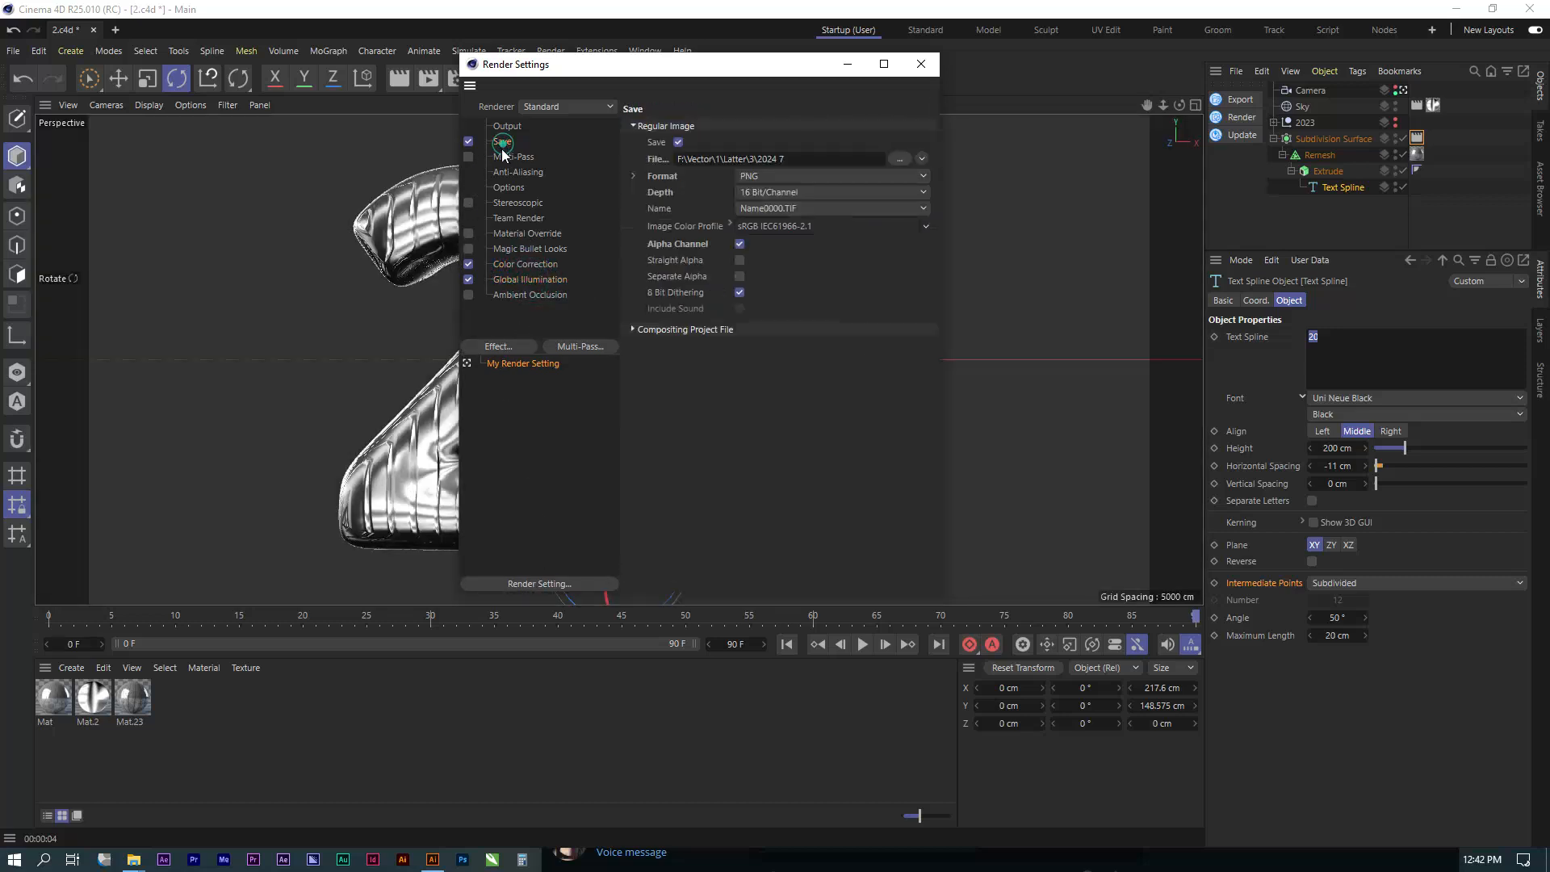
{"action": "left_click", "coordinate": [510, 125]}
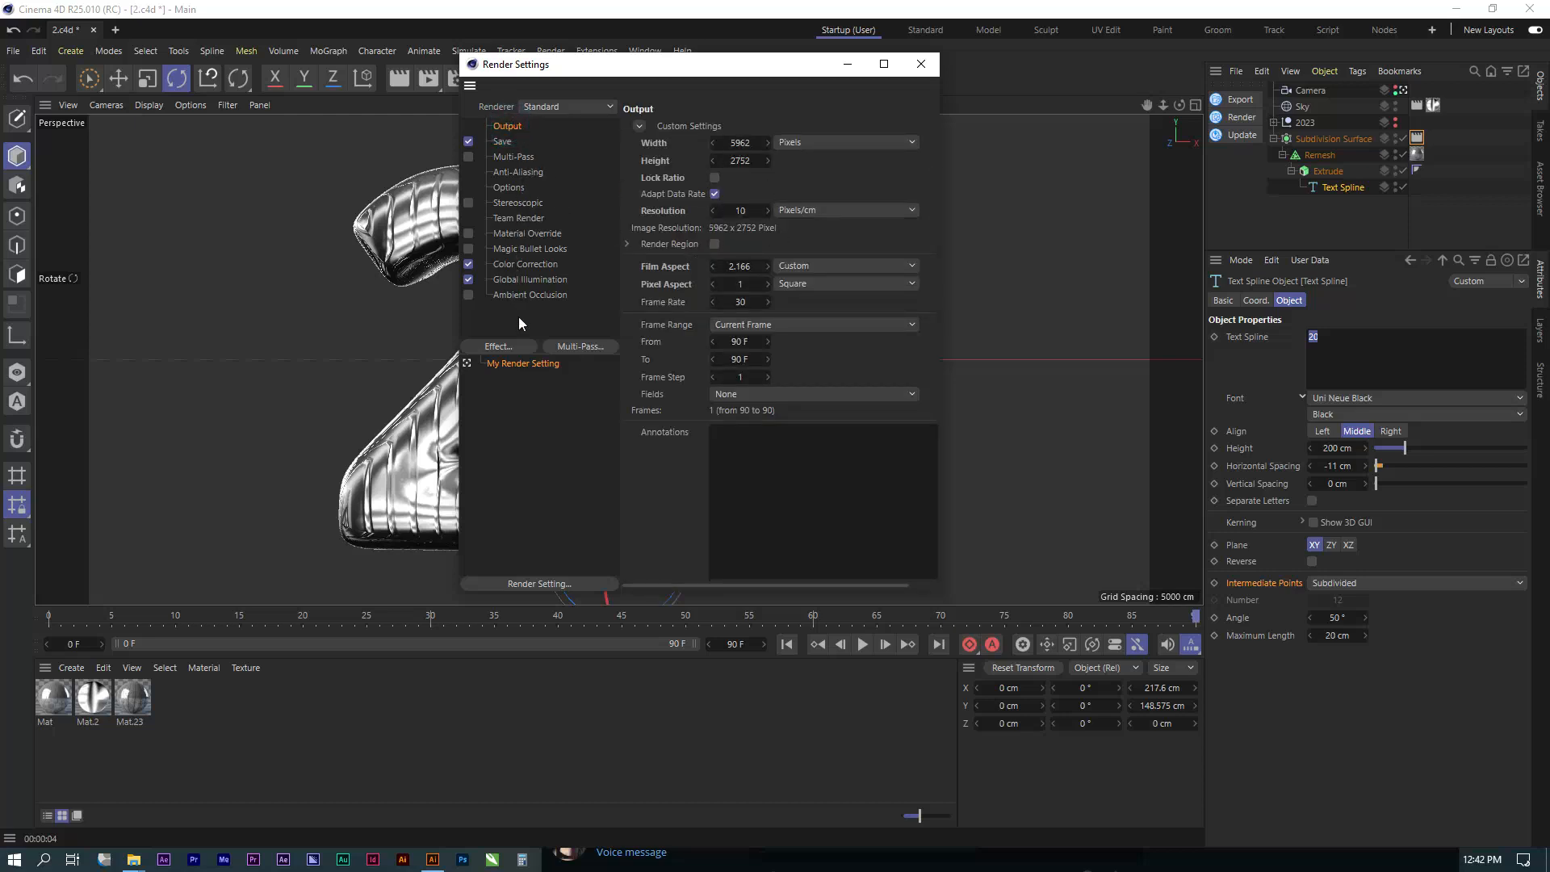
{"action": "left_click", "coordinate": [920, 65]}
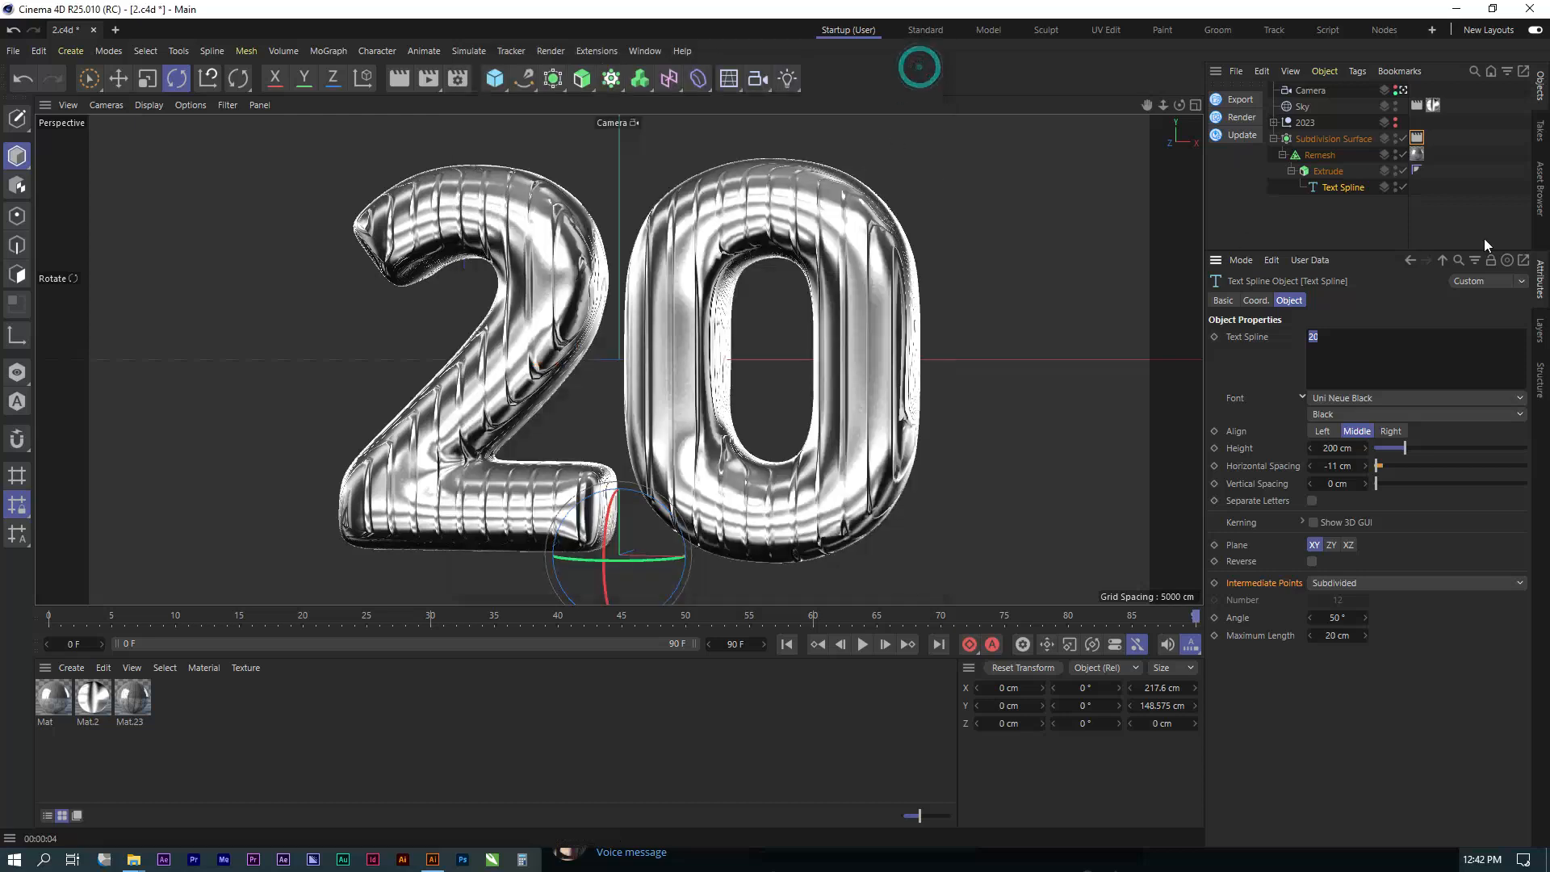
Disable the Subdivision Surface, Remesh, Extrude and Text Spline in favour of the unhidden 2023 group, and render the view.
{"action": "left_click_drag", "start_coordinate": [1403, 142], "coordinate": [1407, 182]}
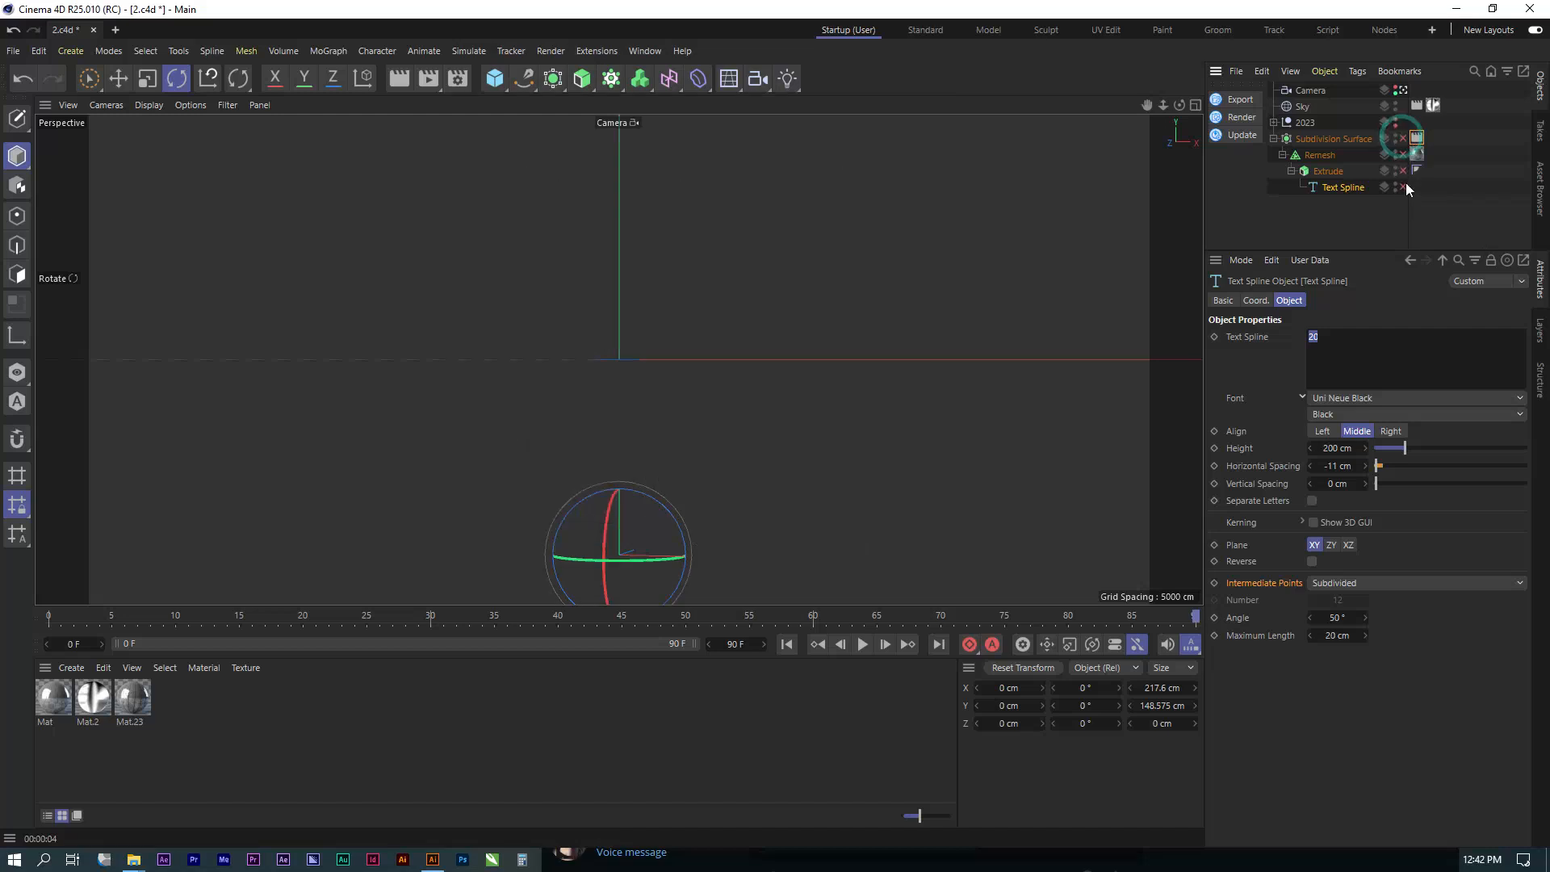
{"action": "left_click", "coordinate": [1398, 123]}
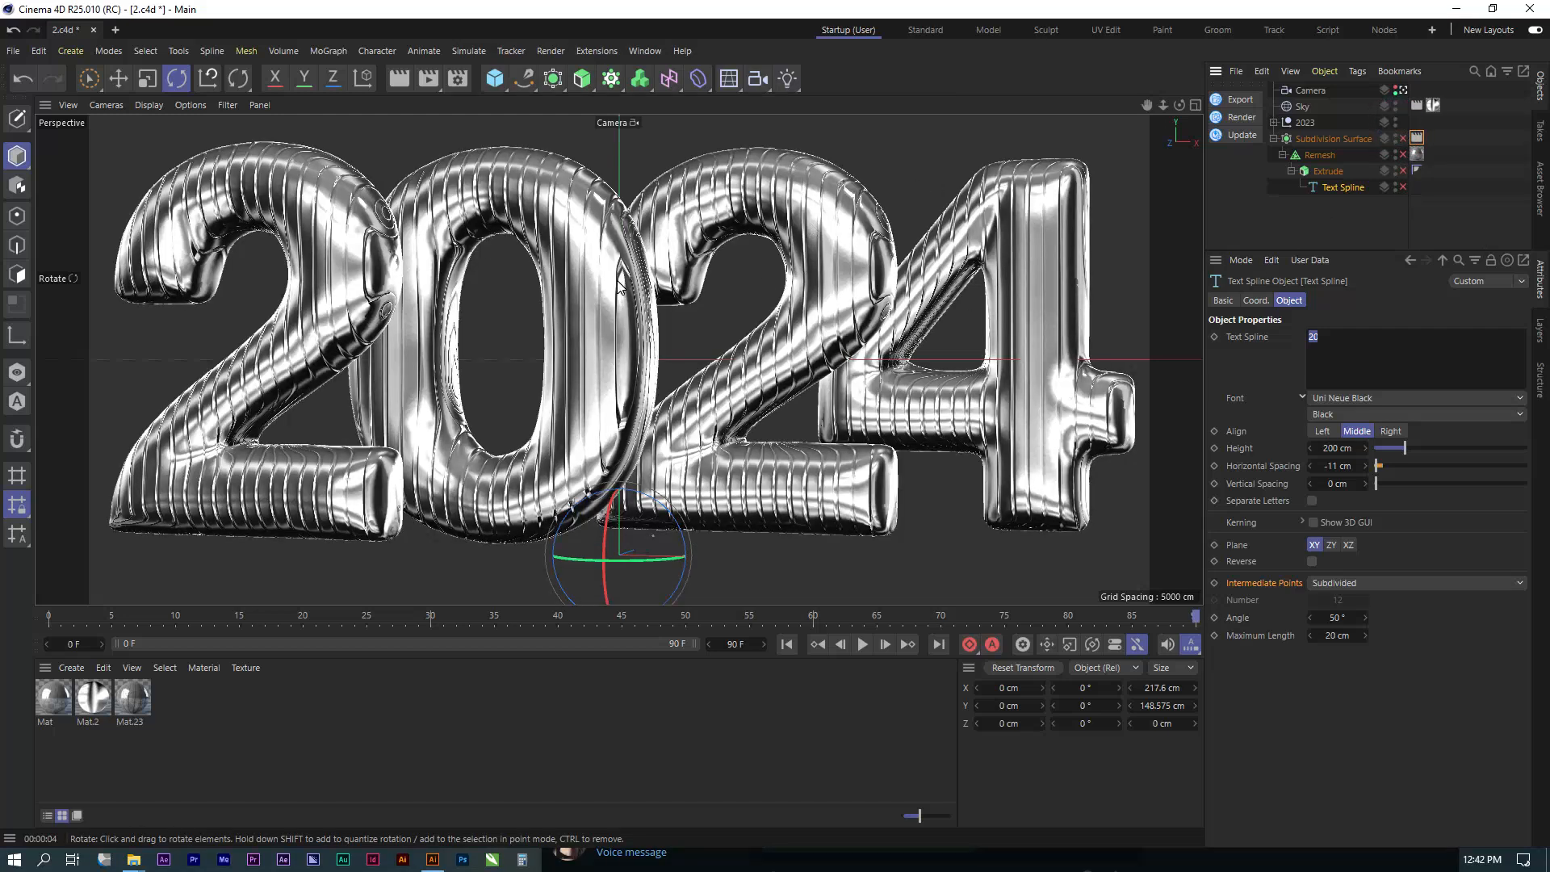
{"action": "left_click", "coordinate": [403, 80]}
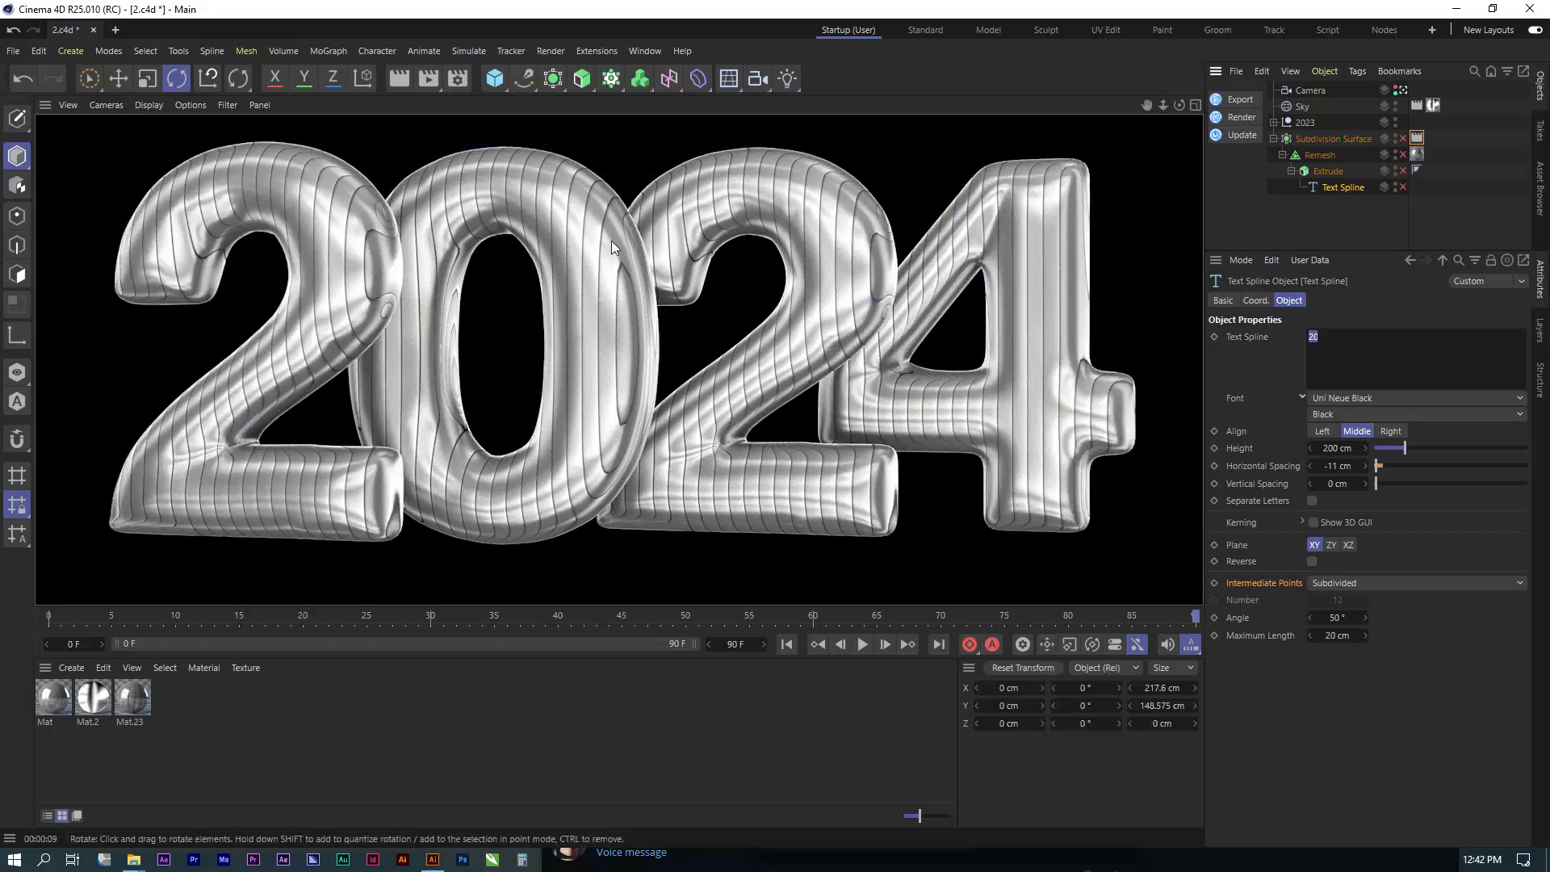
{"action": "left_click", "coordinate": [589, 315]}
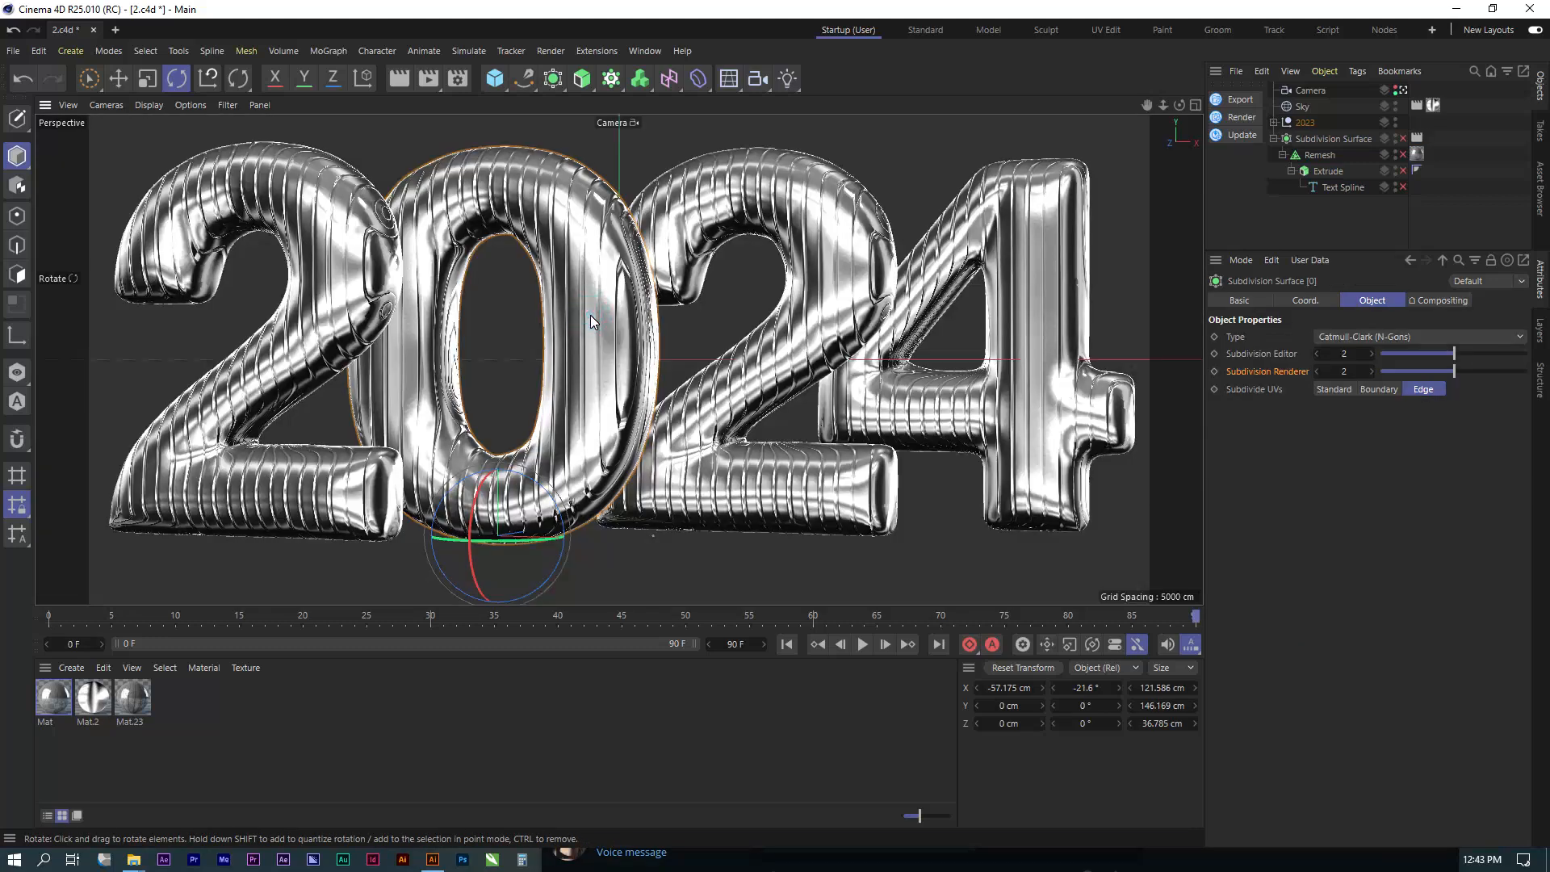